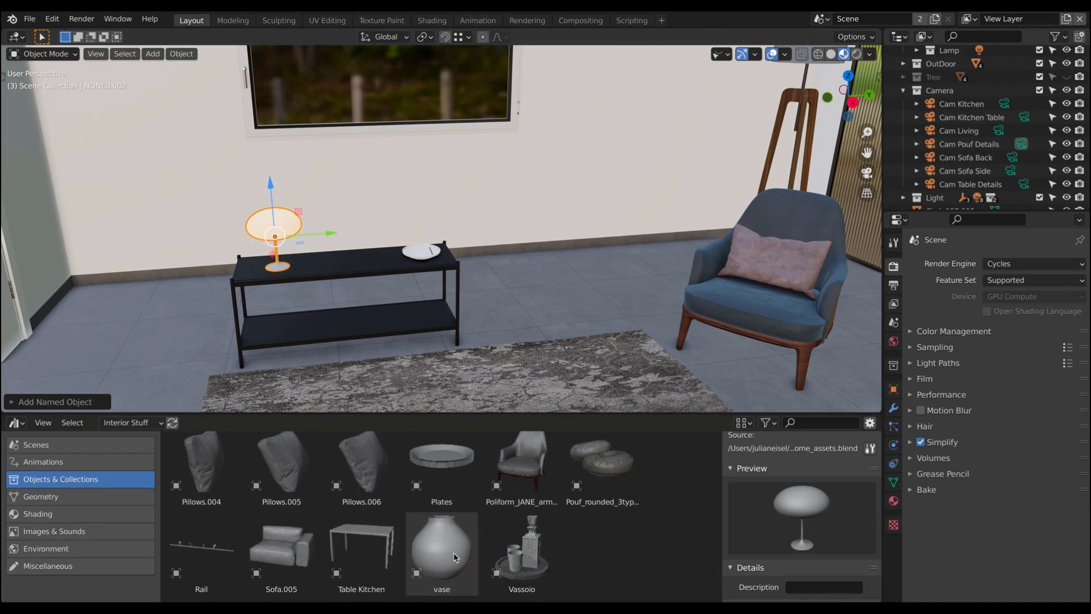
Place the Plates asset on the lower shelf of the black side table near its end under the table lamp.
scroll(290, 331, "up", 2)
middle_click_drag(289, 331, 335, 303, "shift")
left_click_drag(441, 472, 310, 326)
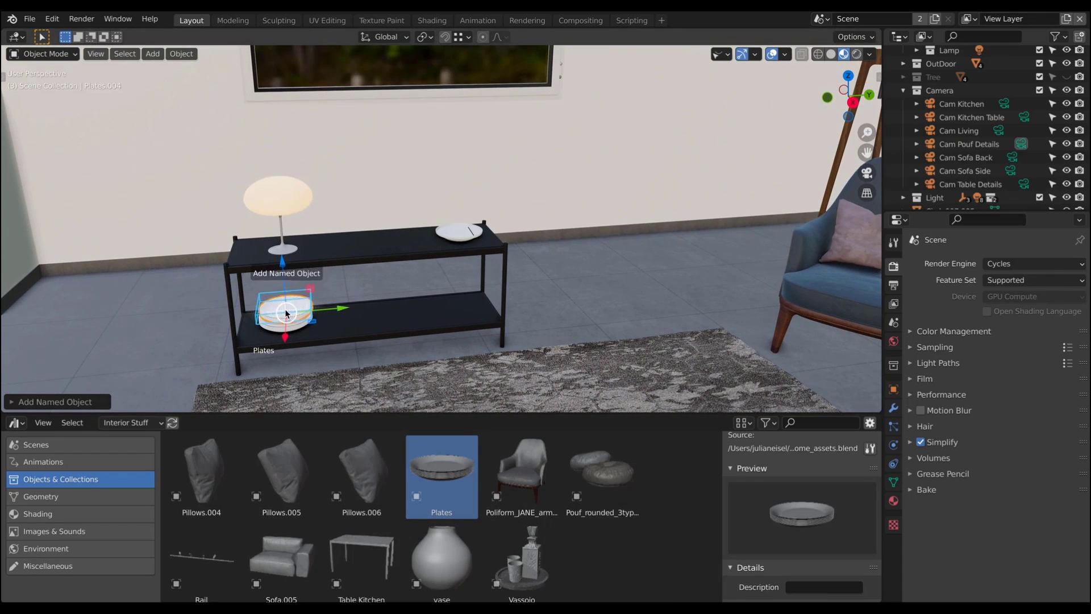
left_click(321, 381)
Place the Frame and Frame.002 assets on the wall above the staircase.
middle_click_drag(321, 381, 352, 341)
scroll(569, 511, "up", 5)
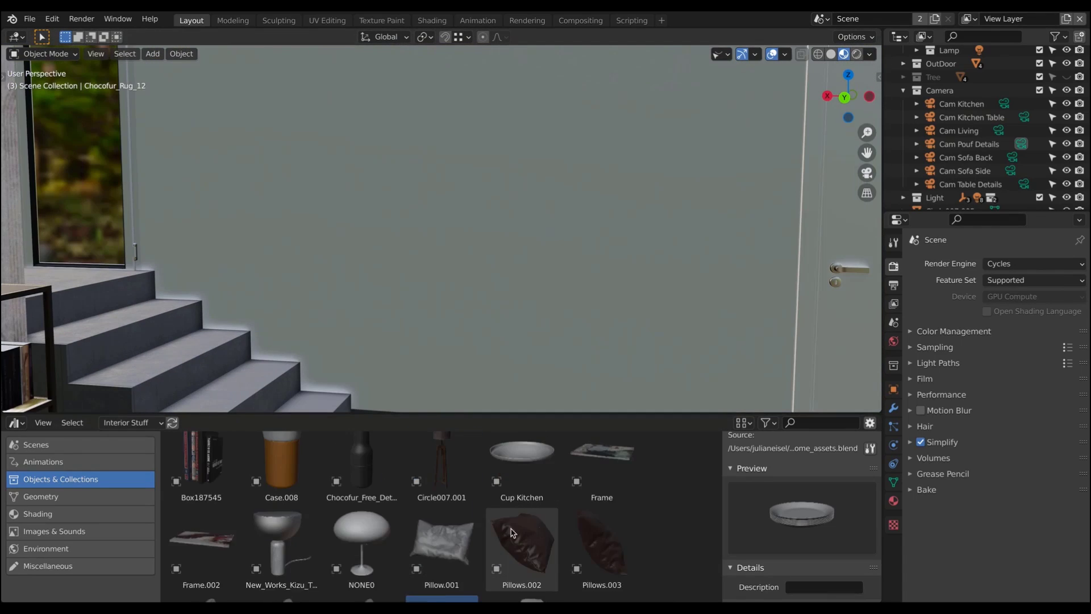
left_click_drag(602, 472, 310, 99)
left_click_drag(201, 554, 586, 207)
Apply a material asset from the Shading category to an object in the room and switch the viewport to rendered shading.
mouse_move(700, 368)
middle_mouse_down()
mouse_move(511, 341)
mouse_move(398, 352)
middle_mouse_up()
left_click(37, 514)
left_click_drag(281, 472, 453, 110)
middle_click_drag(454, 110, 493, 237)
left_click(856, 55)
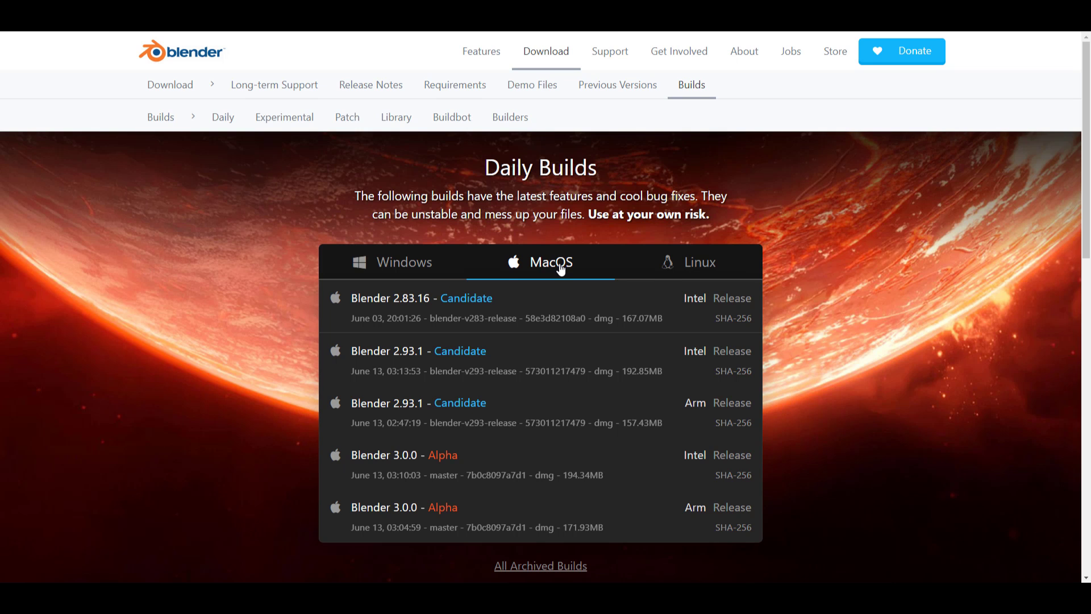
Look over the macOS daily builds offered on the Blender download page.
scroll(561, 269, "down", 3)
scroll(561, 268, "up", 3)
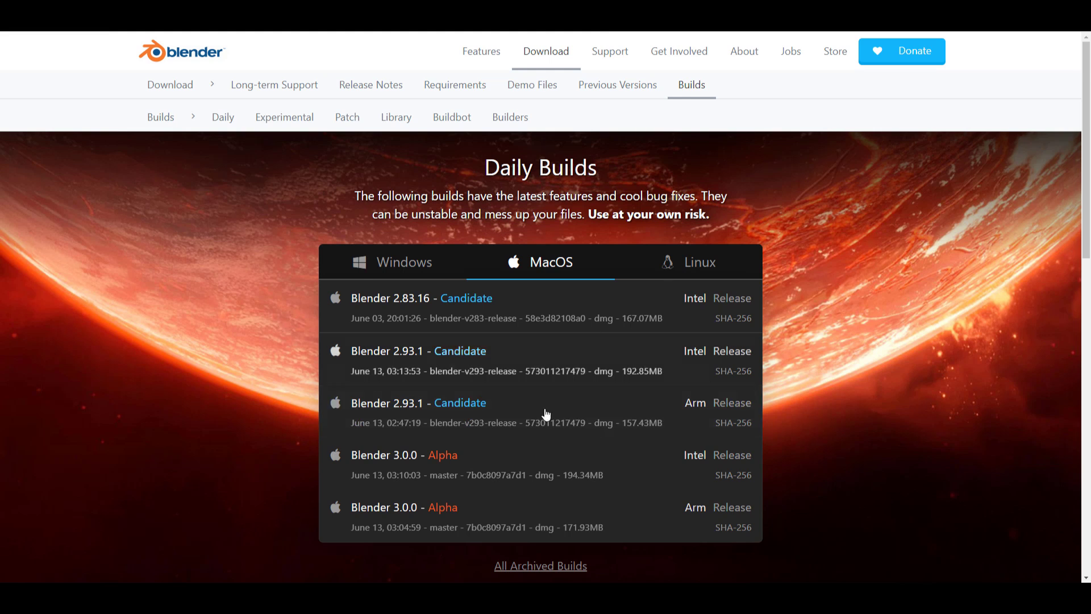
scroll(605, 374, "down", 2)
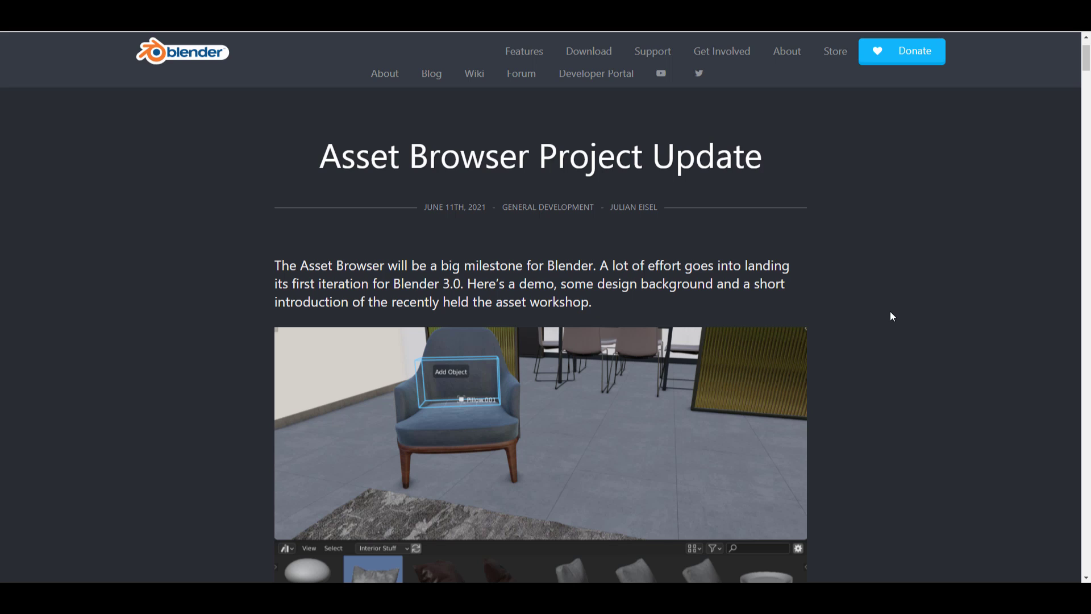
Read the Asset Browser Project Update post and the Asset Manager article from its asset definition through its milestones.
scroll(892, 314, "down", 3)
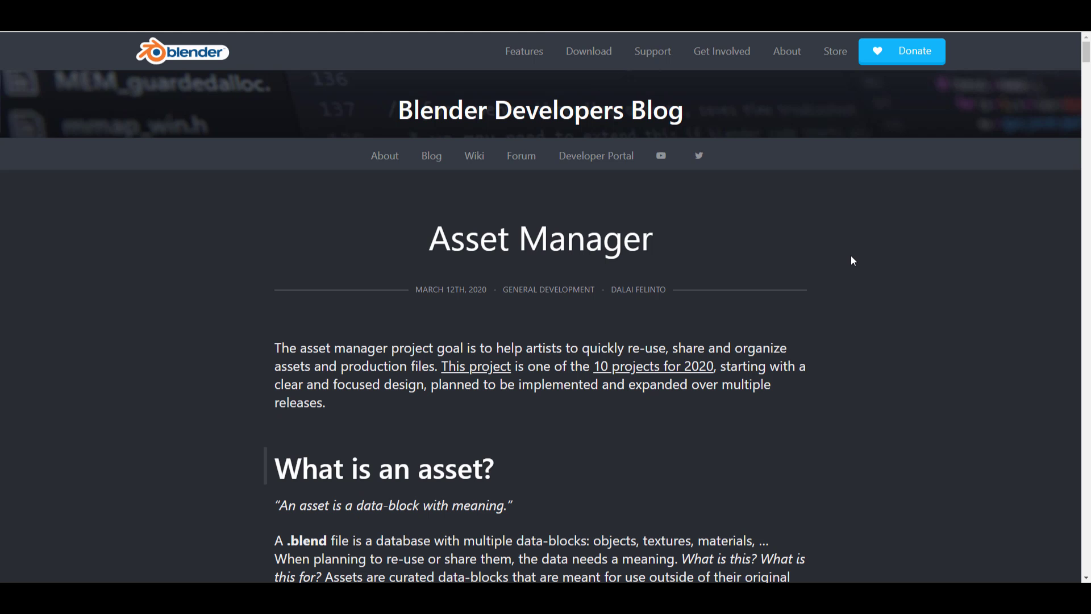
scroll(852, 256, "down", 4)
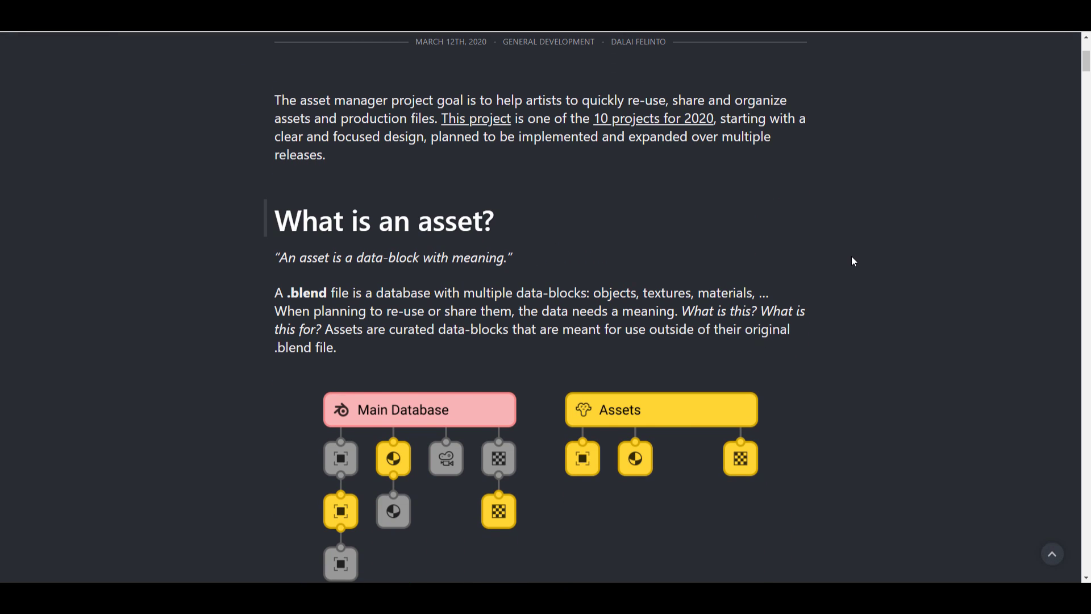
scroll(852, 261, "down", 10)
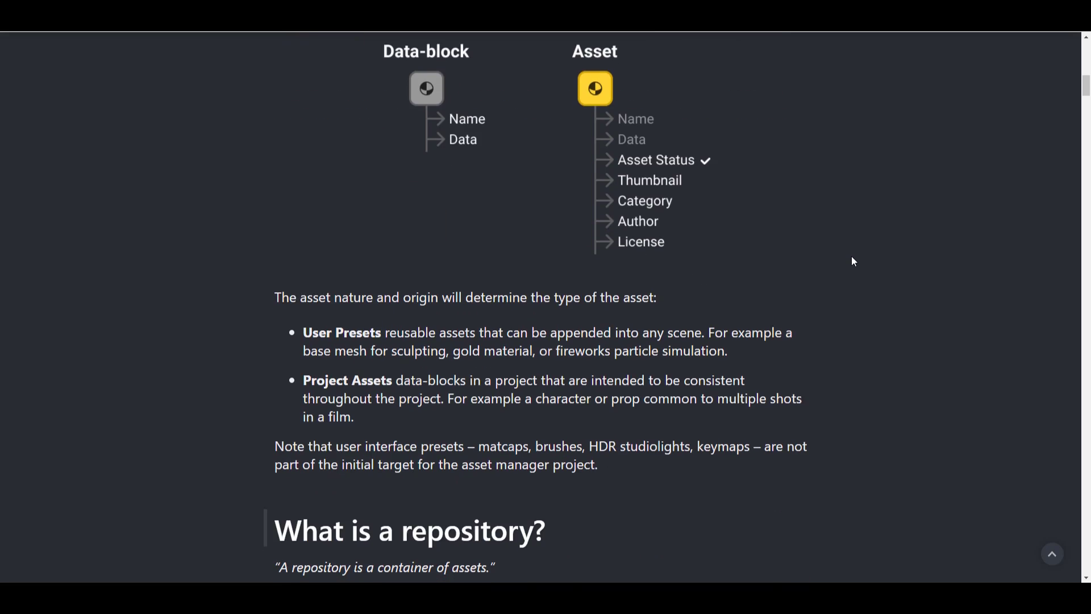
scroll(854, 262, "down", 6)
scroll(854, 262, "down", 8)
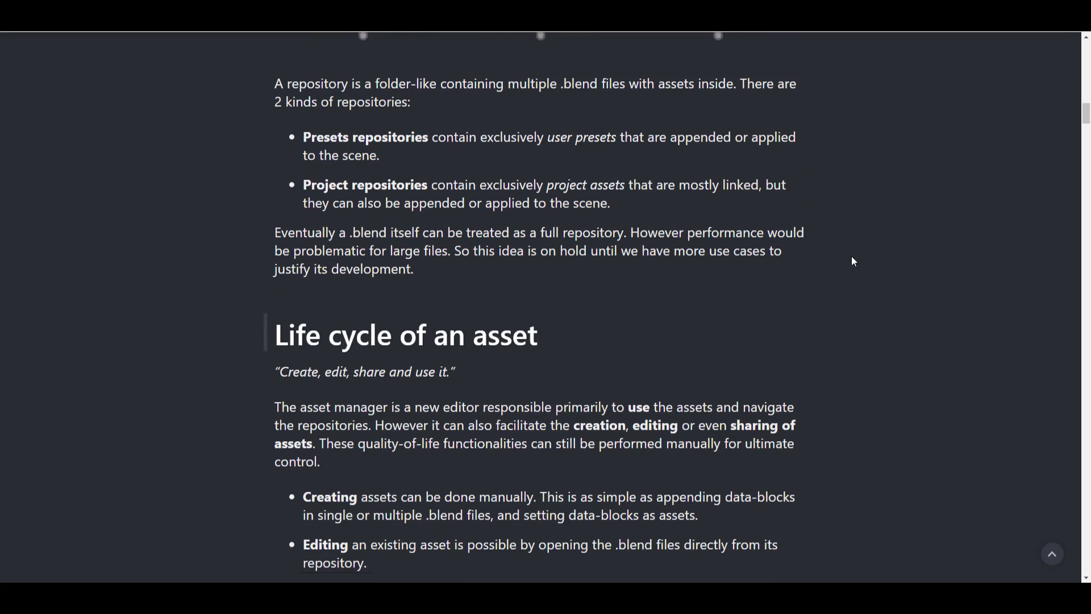
scroll(854, 262, "down", 6)
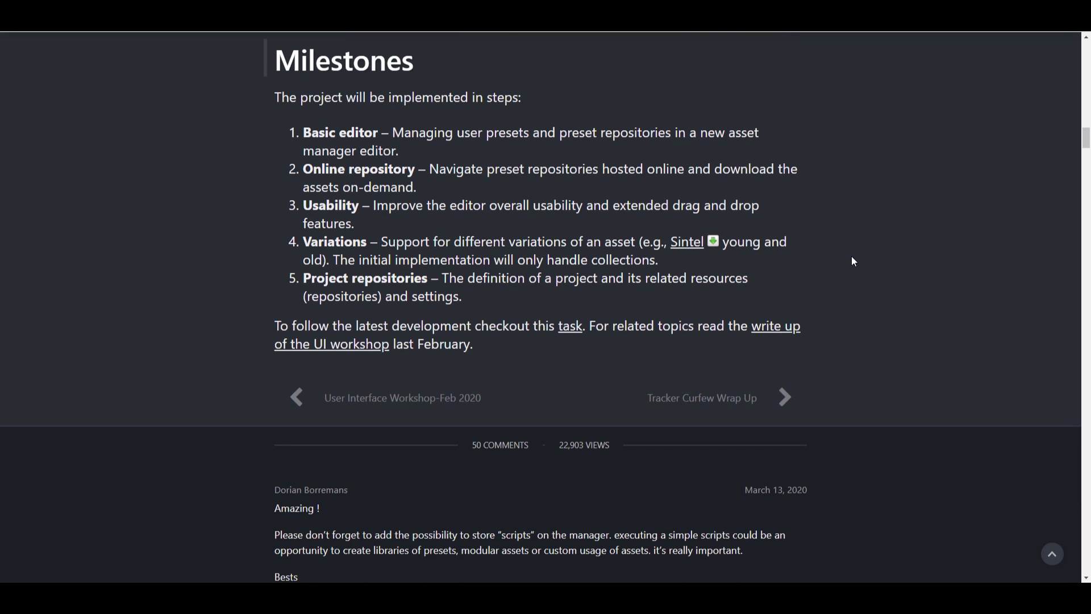
scroll(676, 159, "up", 4)
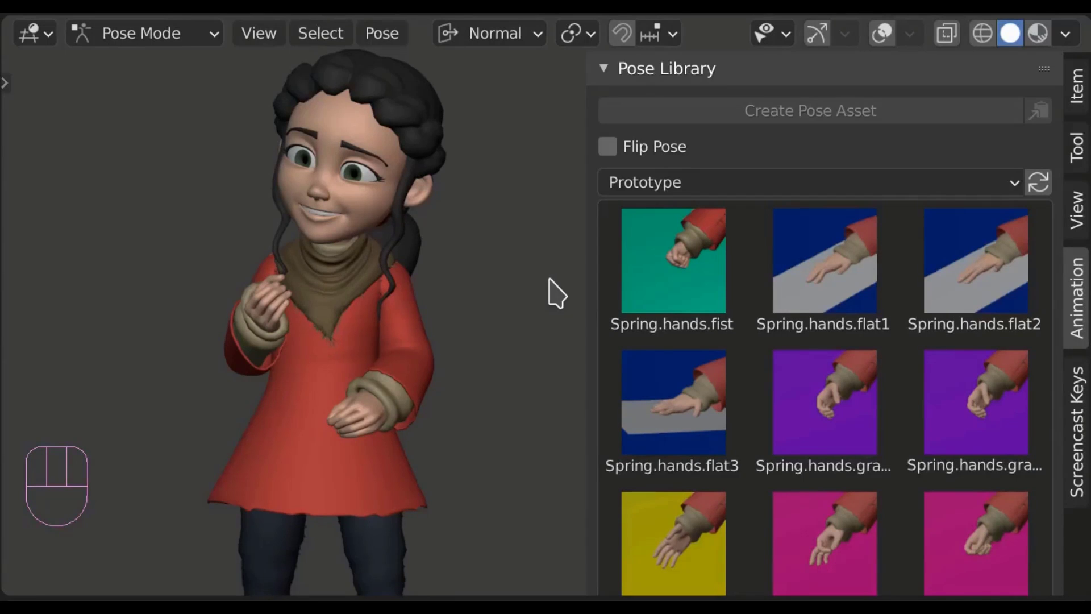
Try the fist, flat1, flat3 and a purple-background pose from the Spring.hands set on the character's hand.
left_click(663, 311)
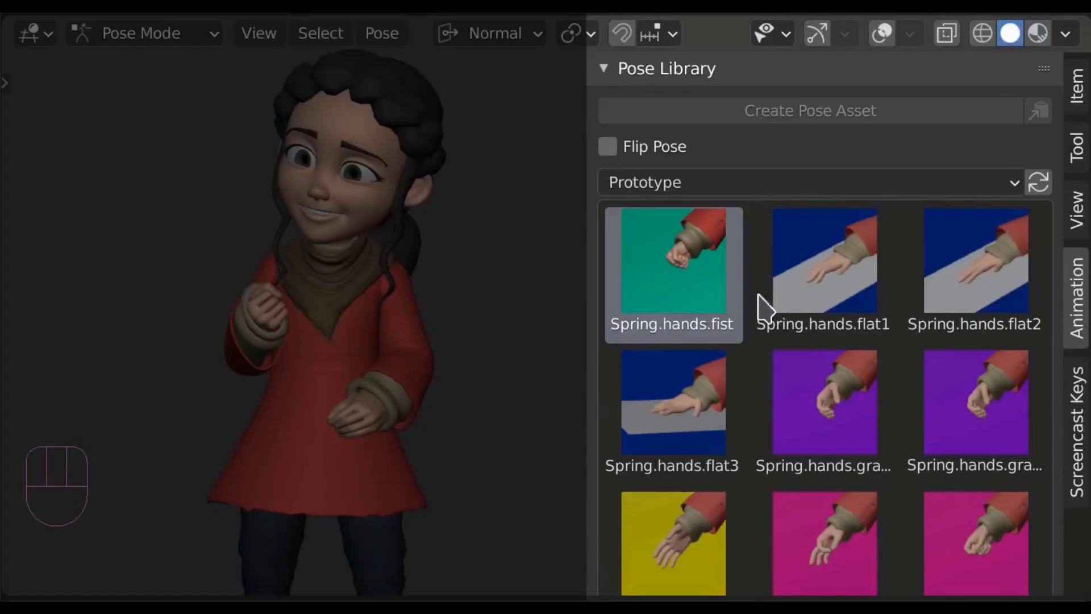
left_click(812, 310)
left_click(819, 405)
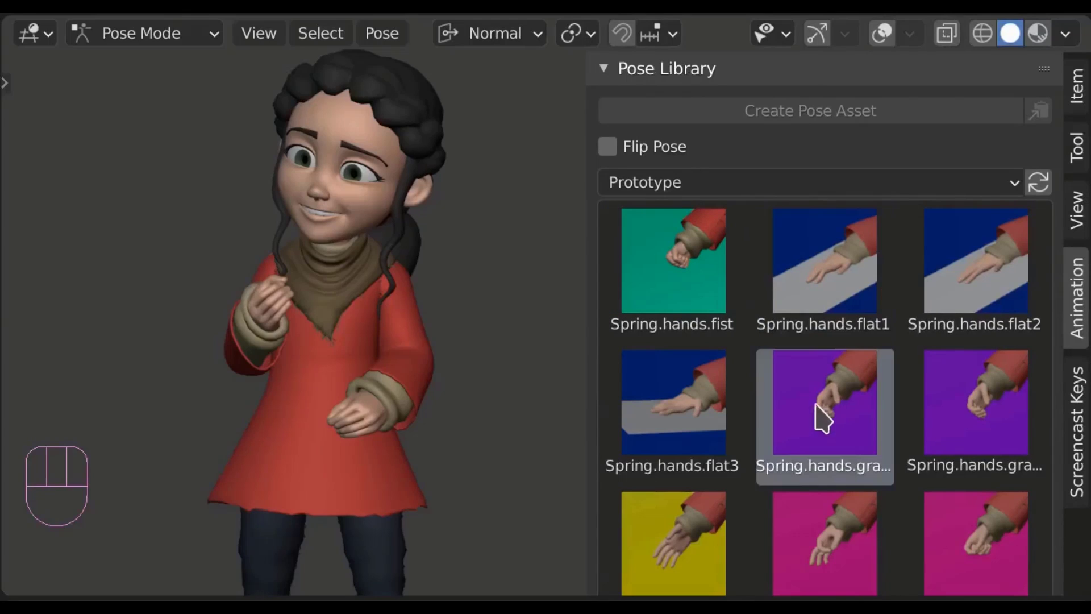
left_click(672, 417)
mouse_move(630, 321)
left_mouse_down()
mouse_move(720, 318)
mouse_move(628, 319)
left_mouse_up()
Enable Flip Pose, try several Spring.hands poses on the opposite hand, blend in Spring.hands.fist and use its pose options.
left_click(607, 147)
left_click(811, 304)
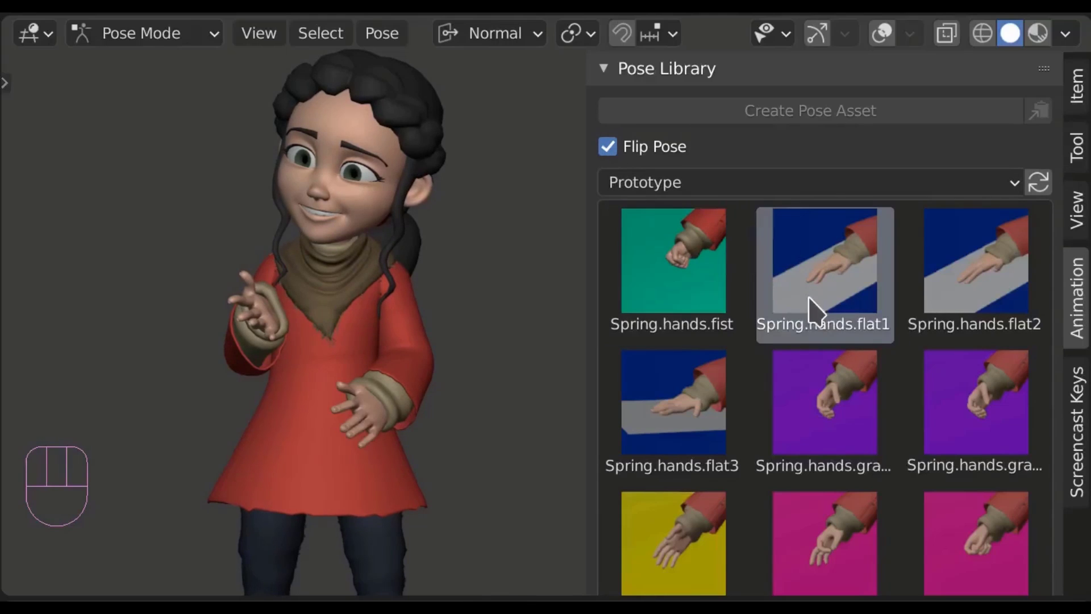
left_click(833, 406)
left_click(685, 417)
left_click_drag(629, 312, 691, 312)
right_click(645, 335)
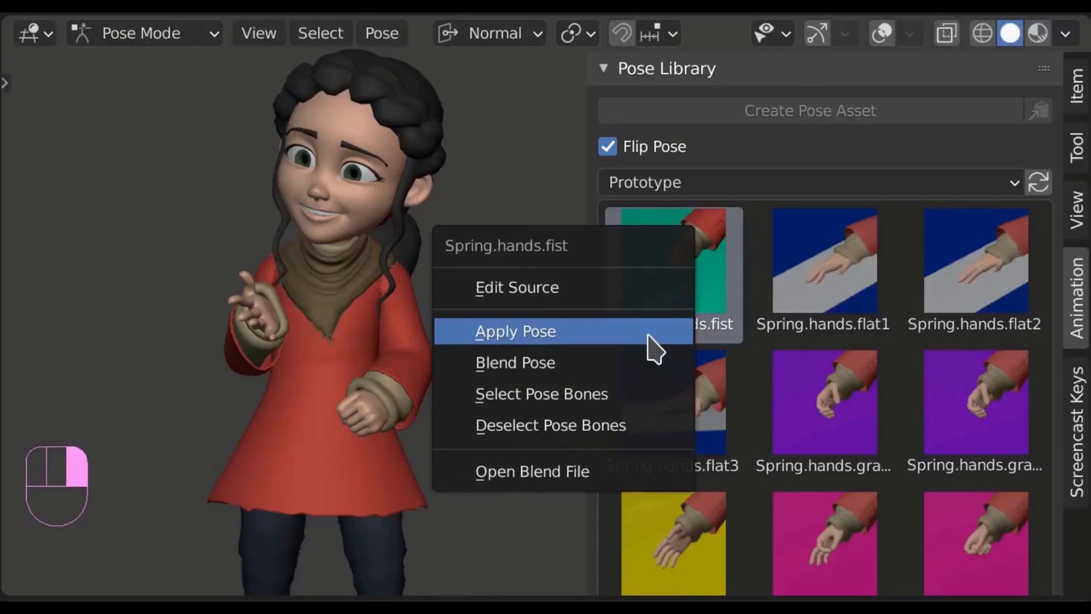
left_click(658, 412)
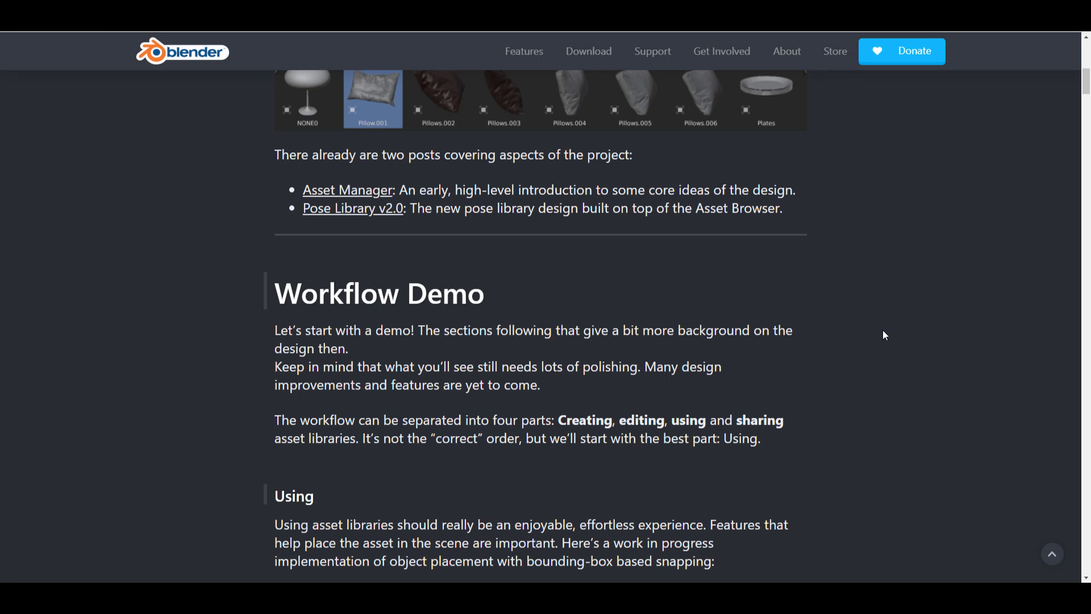
scroll(884, 333, "down", 6)
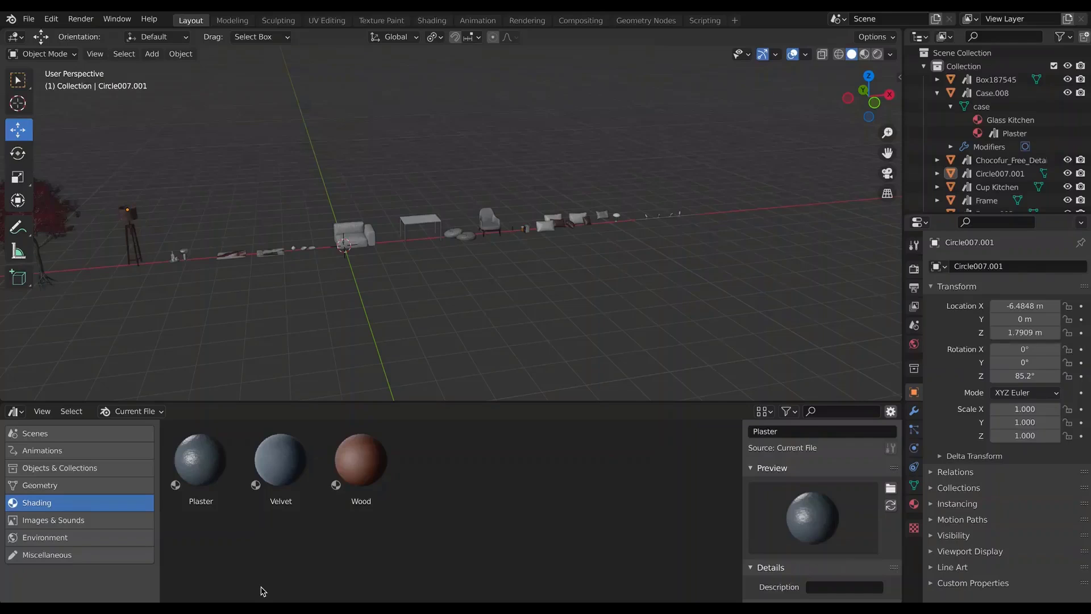
Set the description of the Wood material asset to "Custom Description".
left_click(361, 466)
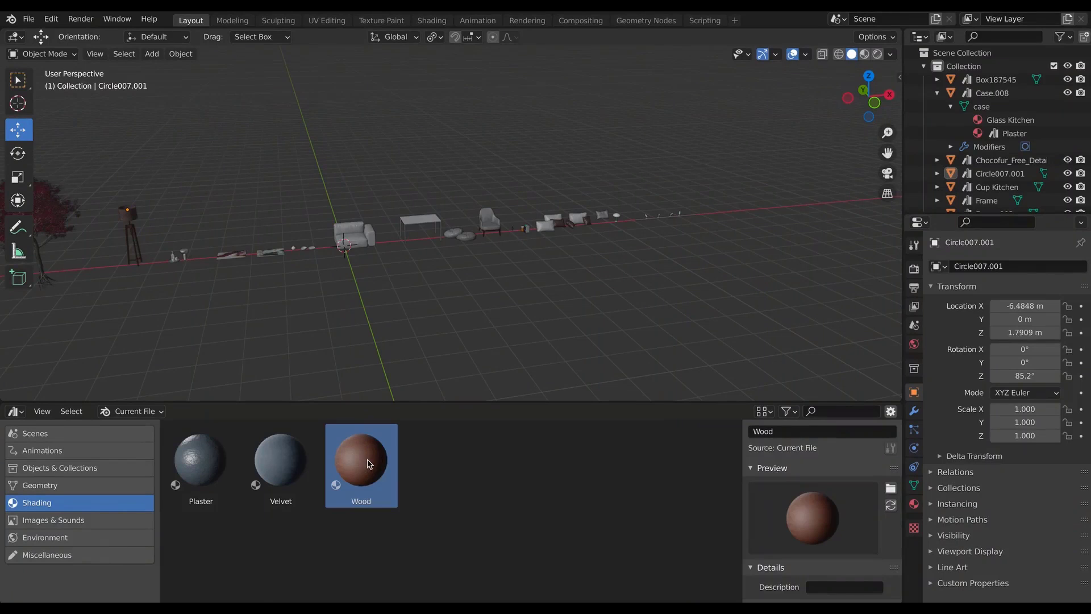
scroll(813, 483, "down", 3)
left_click(824, 514)
type("Custom Description")
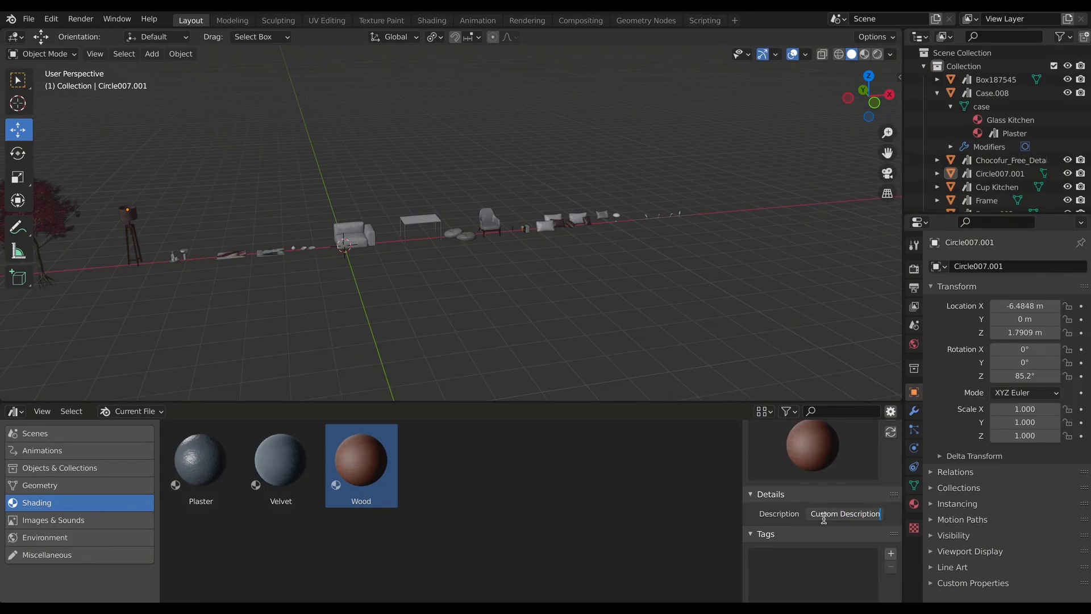
key("Return")
Add the tags Cycles and Wood to the Wood material asset and compare its details with those of Velvet.
scroll(843, 514, "down", 1)
left_click(891, 539)
double_click(804, 543)
type("Cycles")
key("Return")
left_click(892, 539)
double_click(810, 556)
type("Wood")
key("Return")
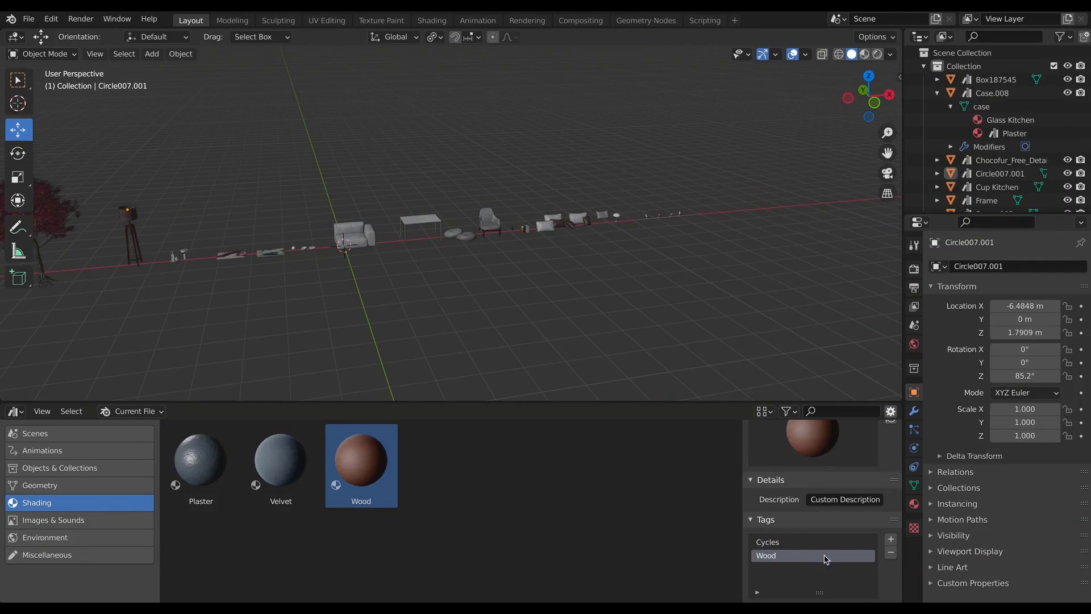
left_click(292, 463)
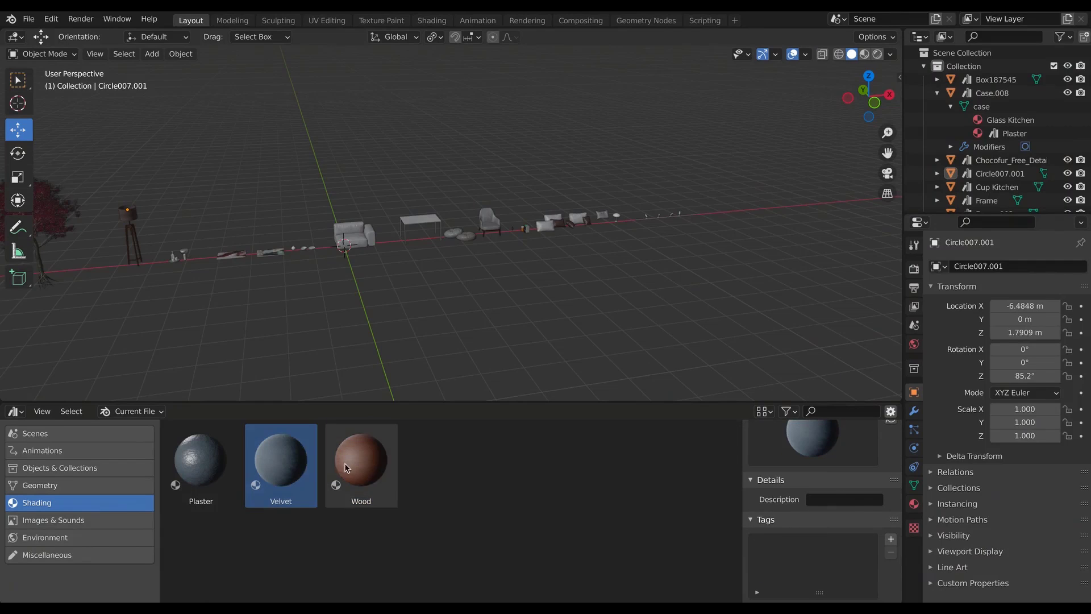
left_click(345, 463)
Load custom_preview.png as the preview image of the Box187545 object asset.
left_click(134, 472)
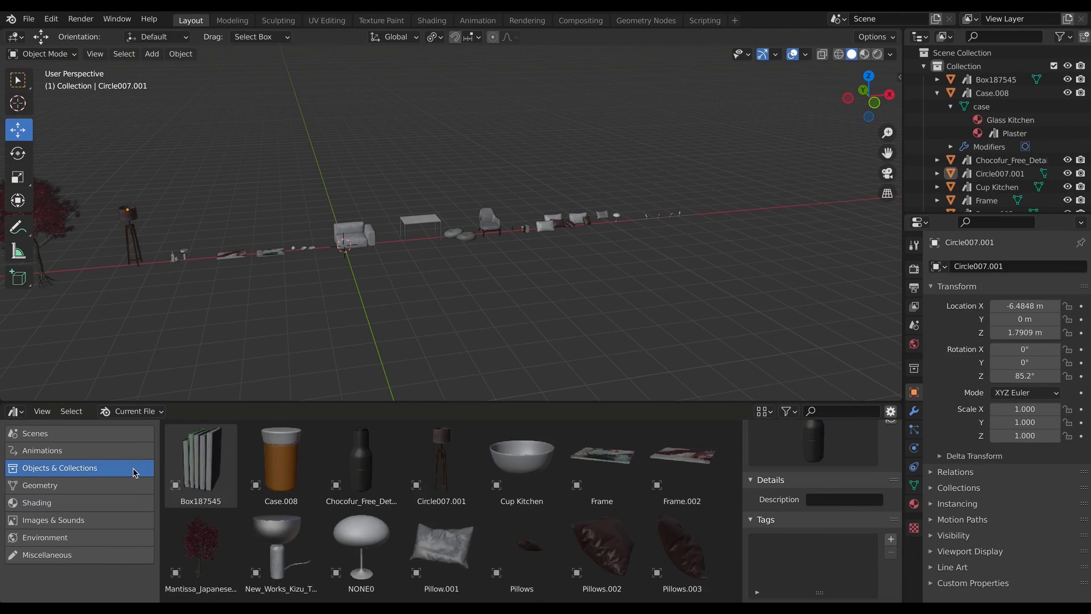
left_click(202, 469)
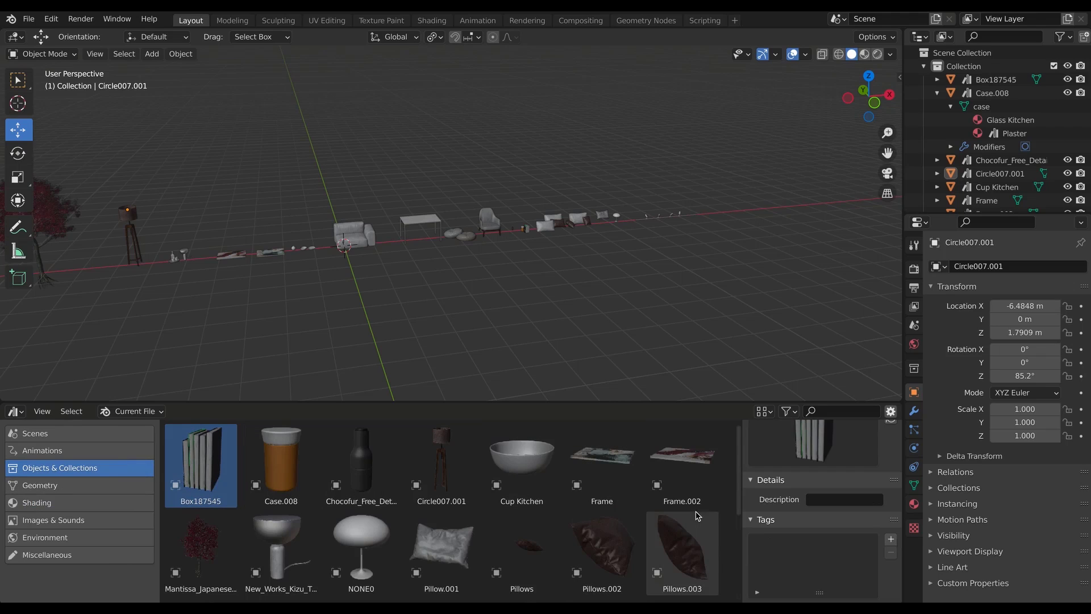
scroll(827, 497, "up", 4)
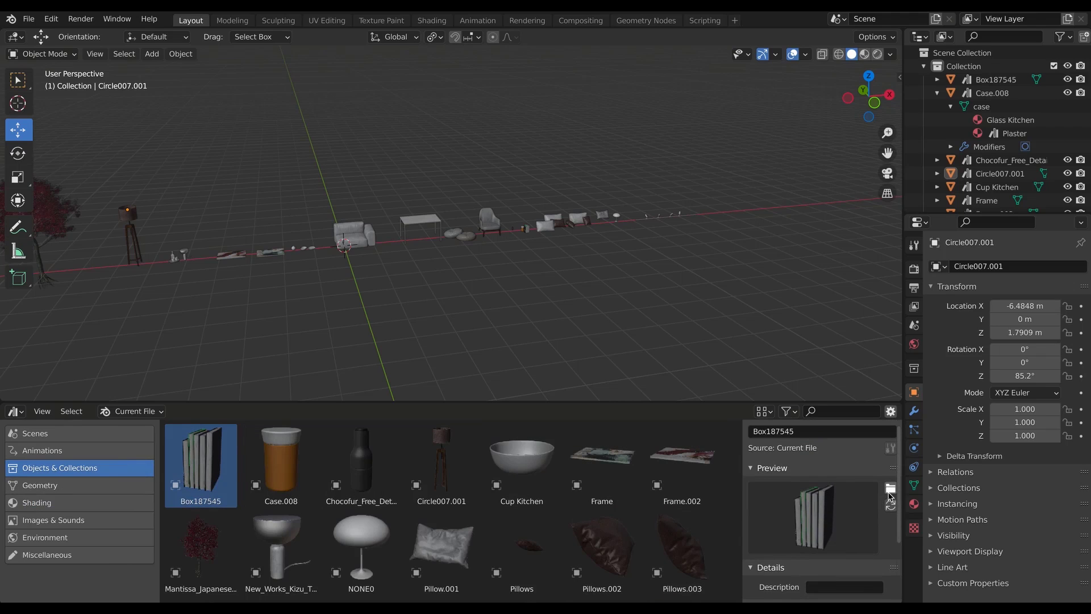
left_click(891, 490)
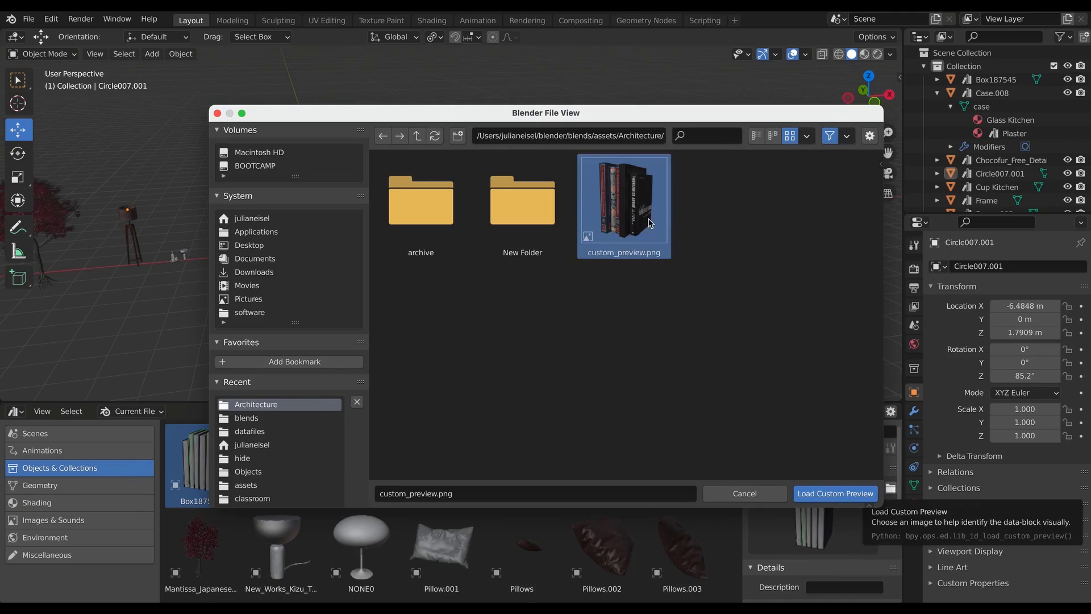
double_click(651, 223)
scroll(534, 492, "down", 5)
scroll(535, 492, "up", 5)
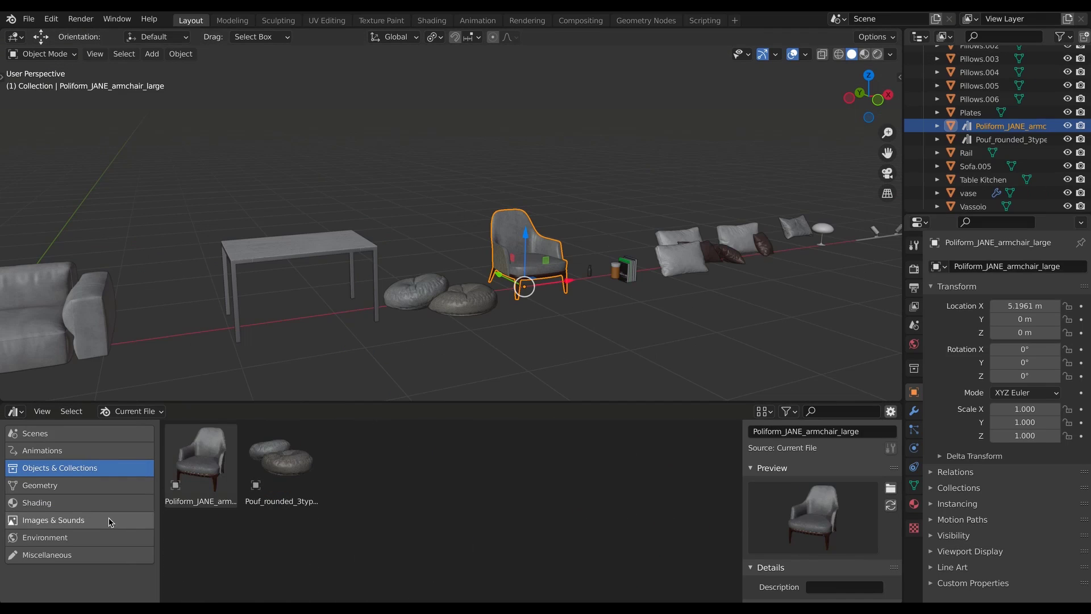
Mark the armchair's Velvet and Wood materials as assets and display the Shading asset category.
left_click(108, 502)
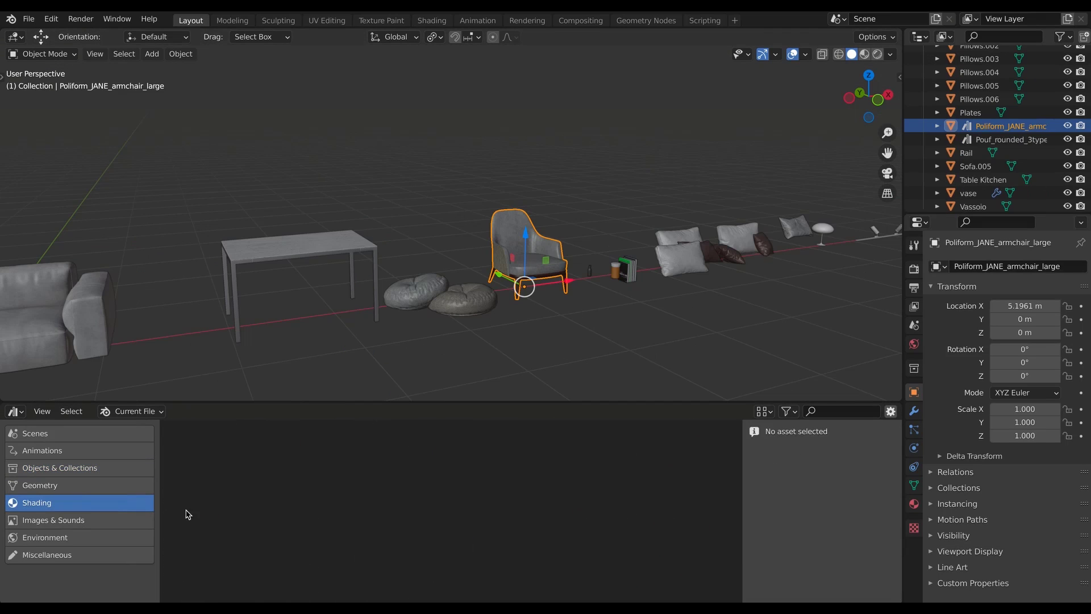
left_click(910, 504)
right_click(961, 272)
left_click(962, 273)
right_click(964, 280)
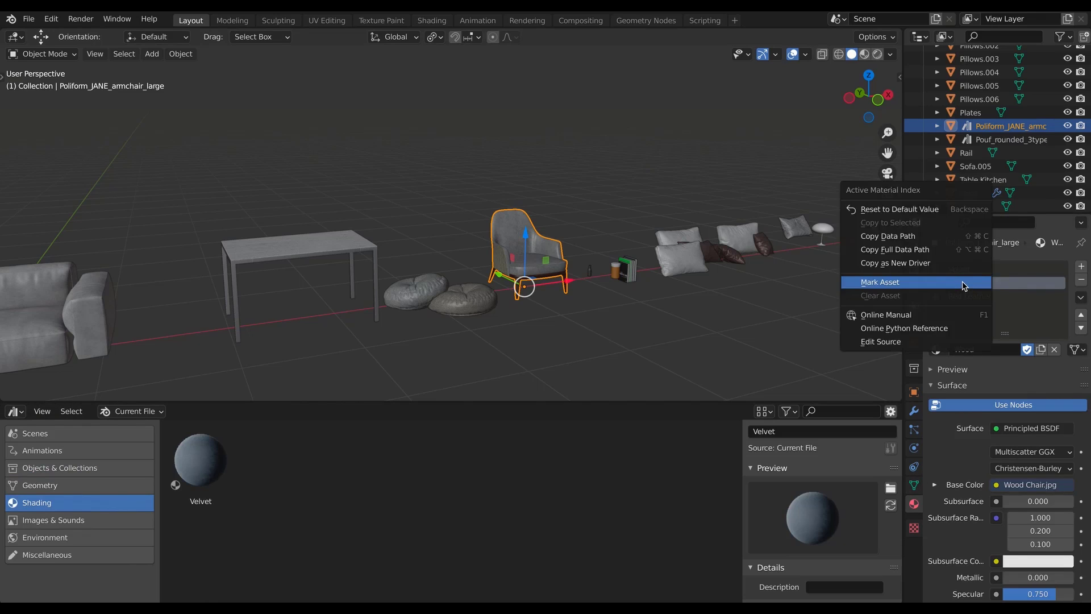
left_click(962, 285)
Mark the Case.008 object and its Plaster material as assets.
left_click(616, 273)
scroll(986, 150, "up", 10)
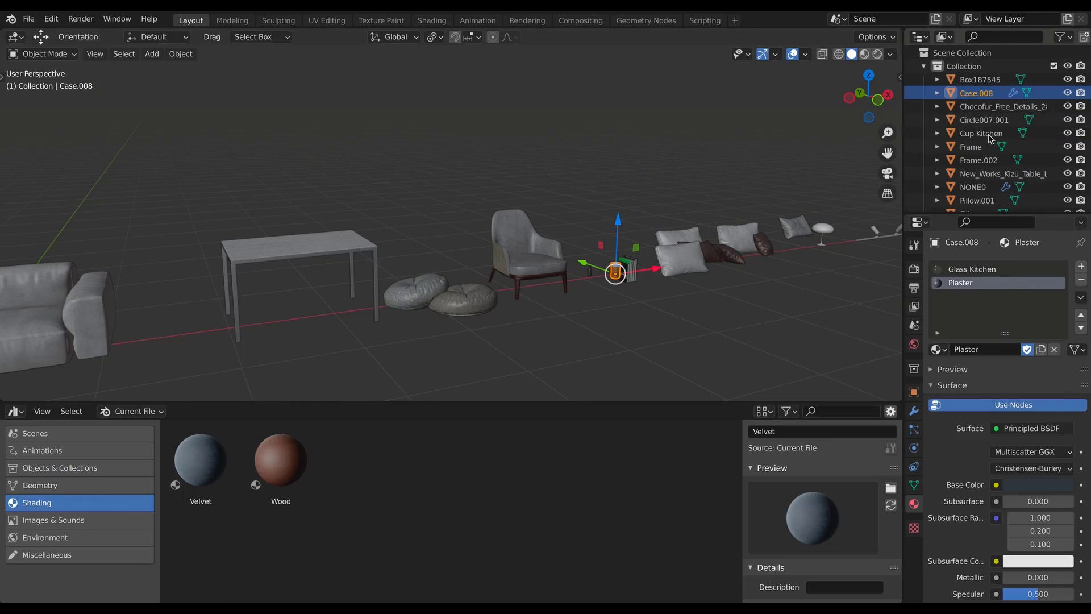
left_click(938, 93)
right_click(1000, 136)
left_click(1000, 137)
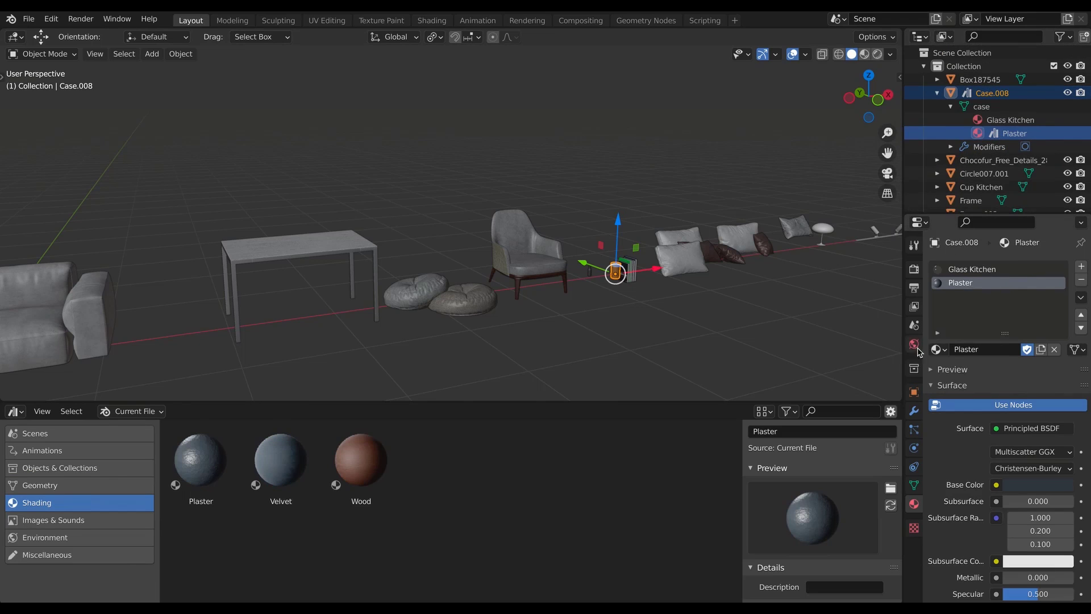
Display the Objects & Collections assets with the object properties and select all objects in the scene.
left_click(914, 392)
left_click(80, 470)
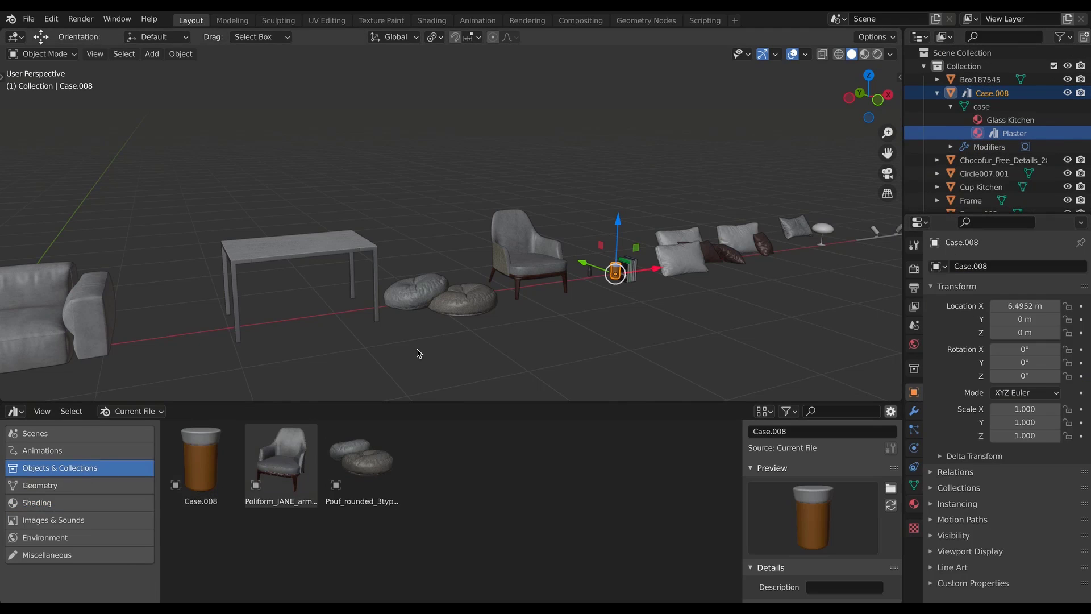
key("a")
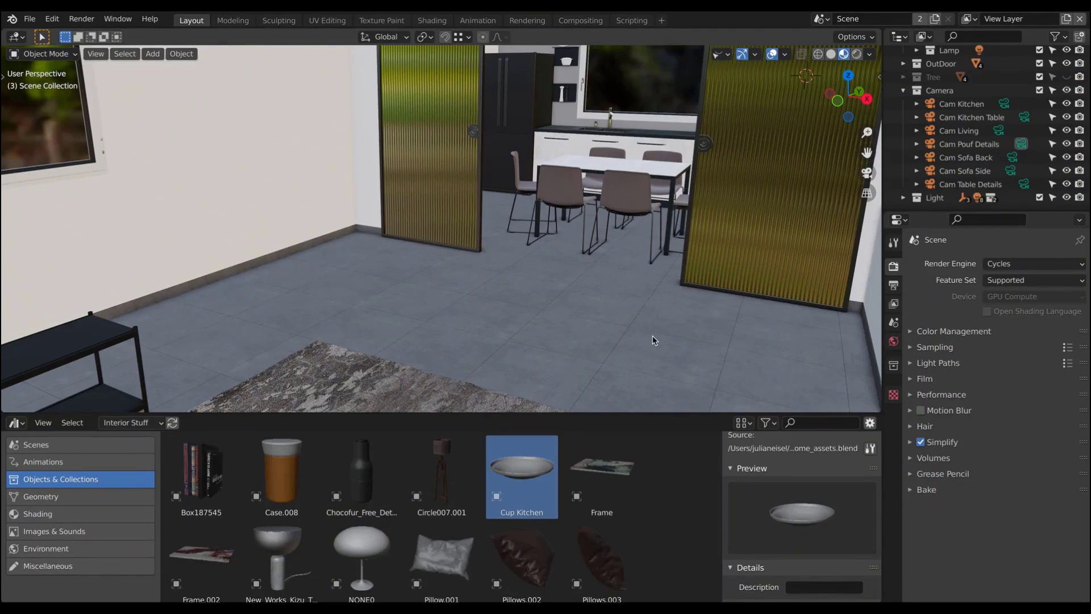
Place the Circle007.001 floor lamp in the room's far corner and the rounded pouf asset in front of the larger ribbed gold panel.
left_click(441, 472)
left_click_drag(442, 471, 358, 248)
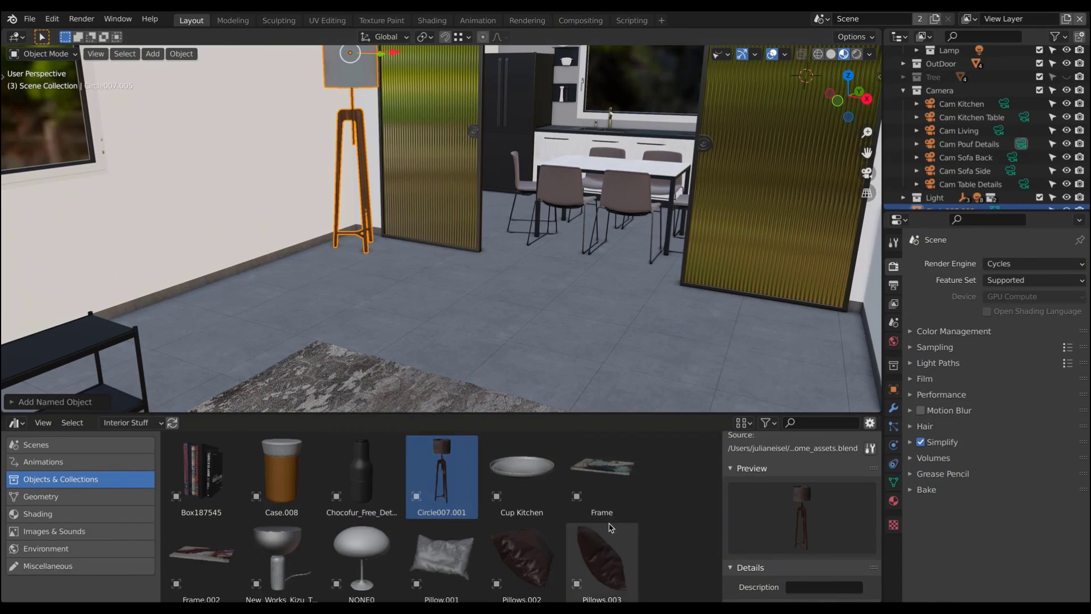
scroll(603, 534, "down", 3)
left_click(634, 528)
left_click_drag(643, 527, 755, 335)
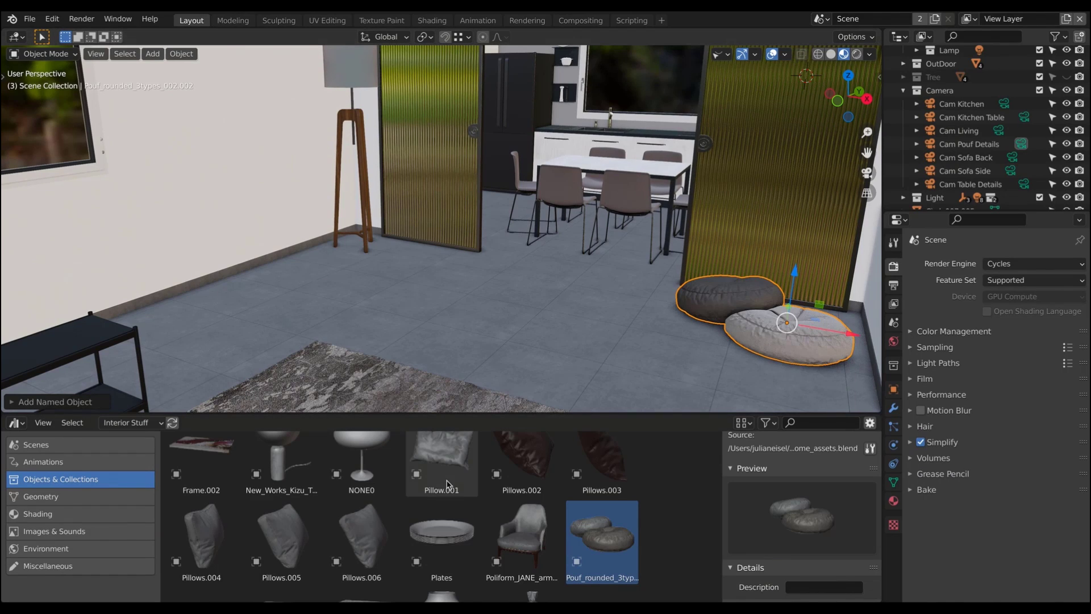
Place the Poliform_JANE armchair on the floor between the rug and the floor lamp.
scroll(449, 483, "down", 2)
left_click_drag(505, 478, 406, 322)
left_click_drag(516, 339, 510, 346)
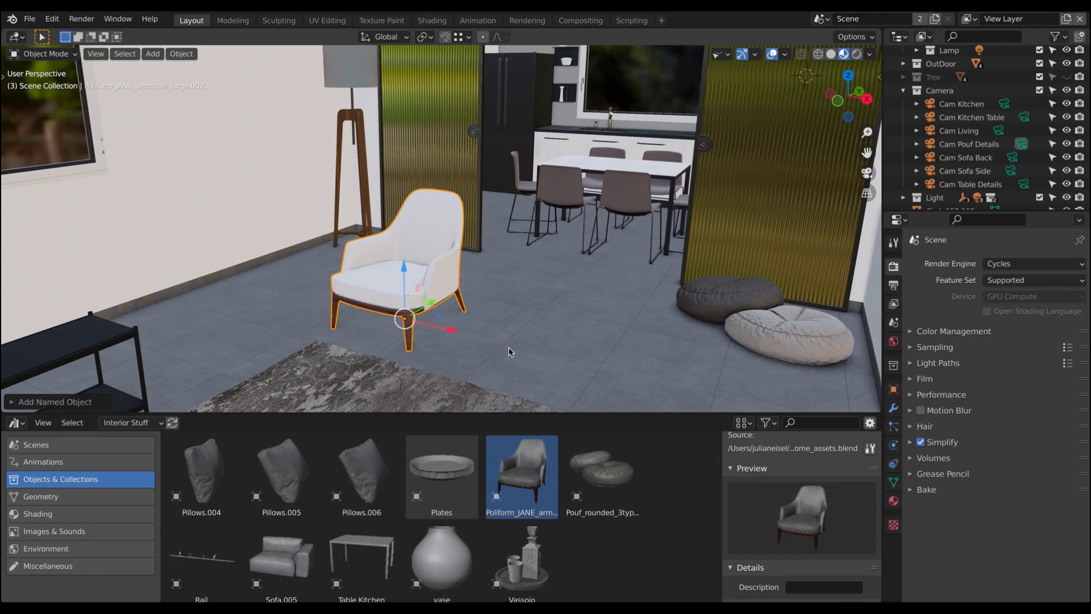
Rotate the armchair about the Z axis to face the room and place the Pillow.001 asset against its backrest.
key("r")
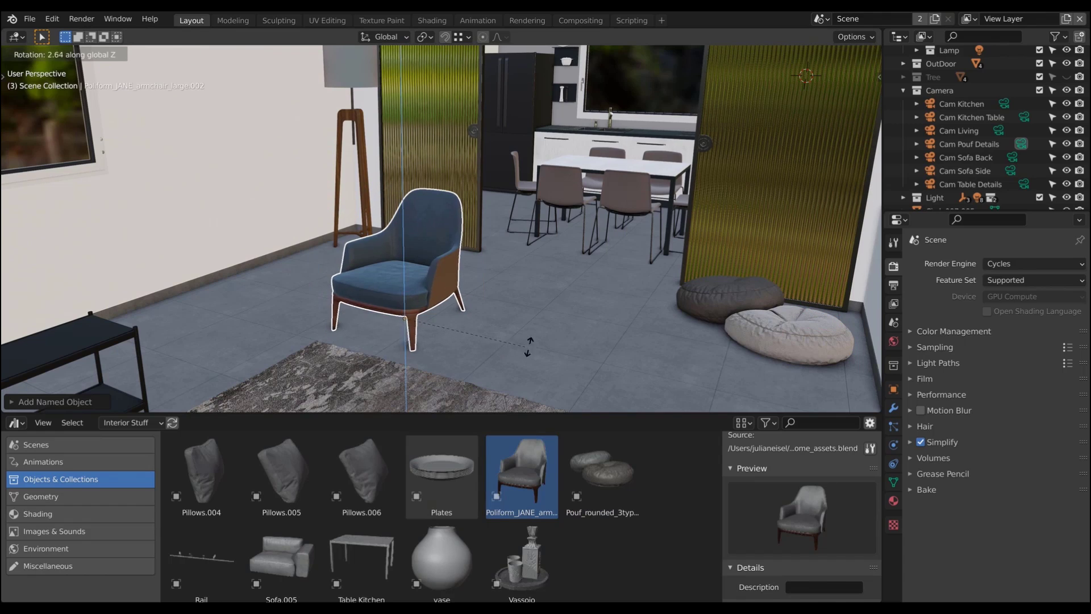
left_click(619, 233)
scroll(535, 483, "down", 1)
scroll(534, 483, "up", 2)
left_click_drag(442, 514, 404, 250)
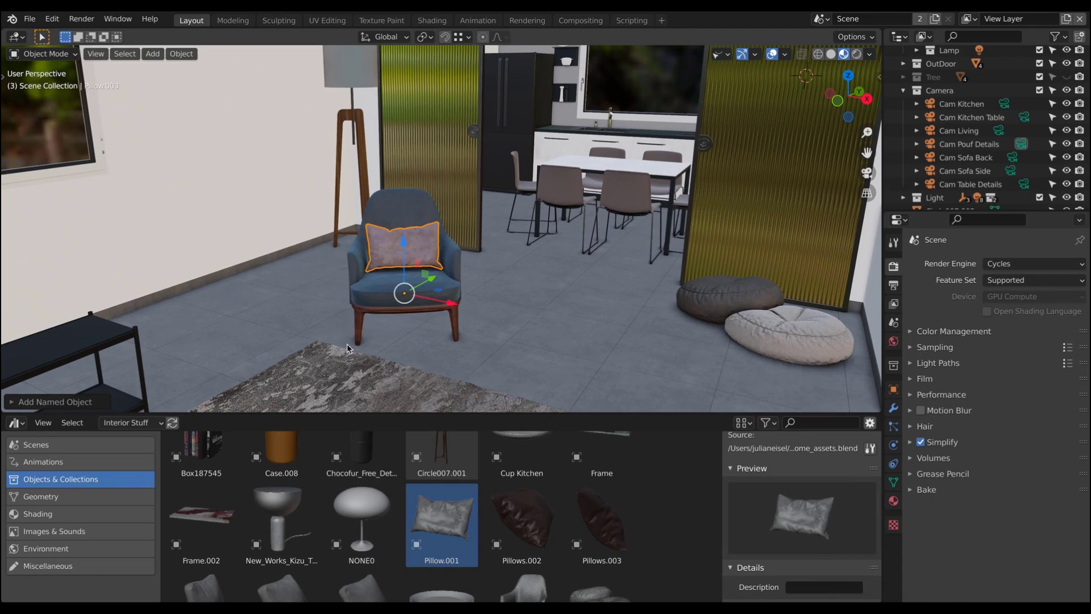
Place the Cup Kitchen dish and the NONE0 table lamp at opposite ends of the black shelf's upper board.
middle_click_drag(348, 348, 512, 352)
scroll(521, 483, "up", 1)
left_click_drag(522, 475, 421, 252)
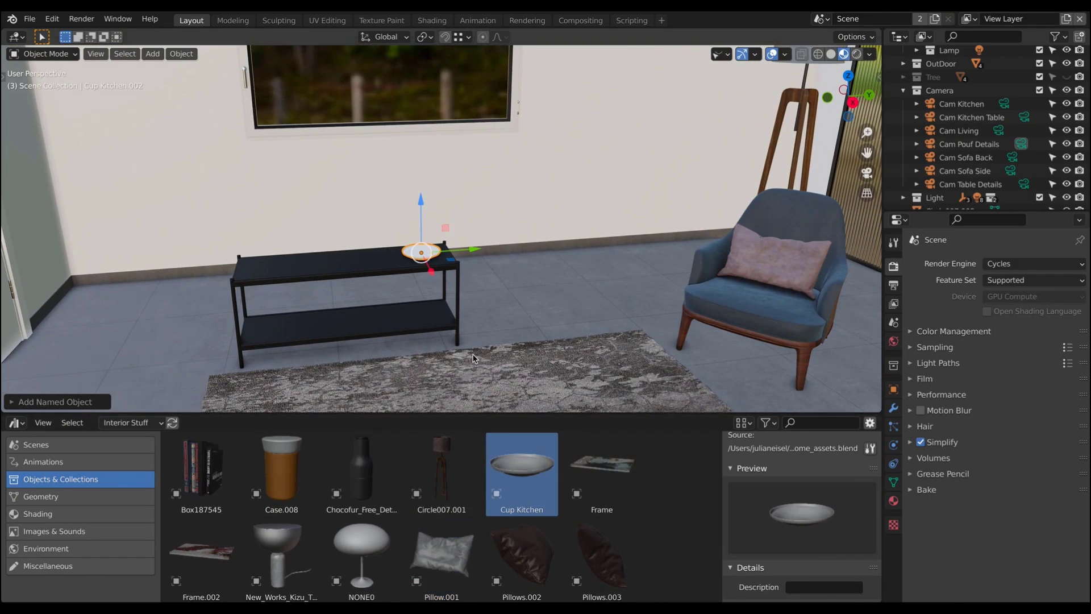
scroll(364, 500, "down", 1)
left_click_drag(362, 461, 275, 256)
scroll(486, 504, "down", 1)
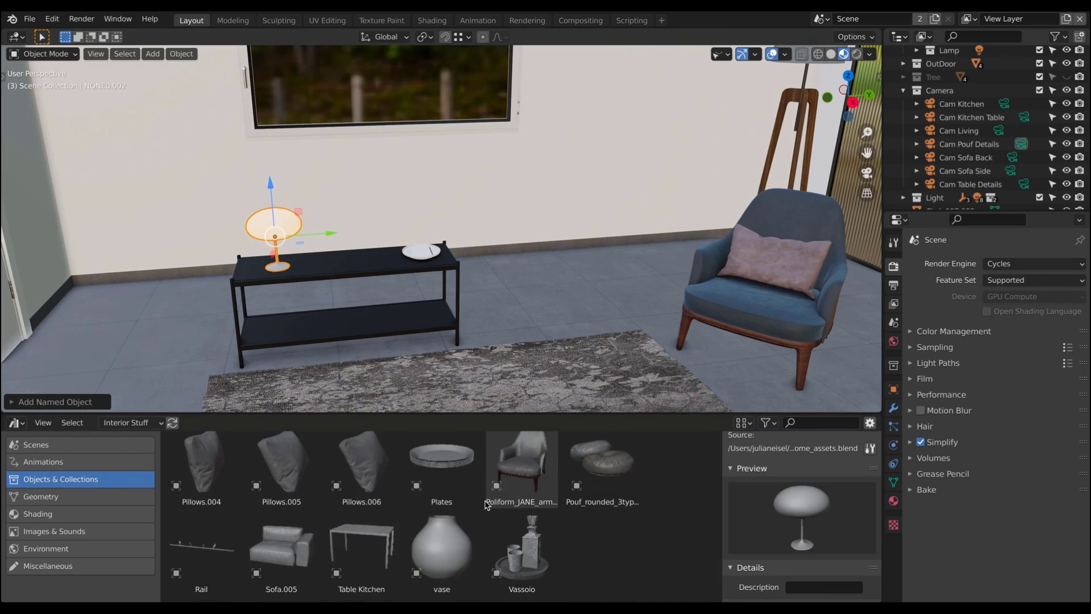
Stack two Plates assets on the black shelf's lower board below the lamp, then focus on the rug.
scroll(472, 501, "up", 1)
left_click_drag(442, 472, 282, 320)
scroll(287, 324, "up", 2)
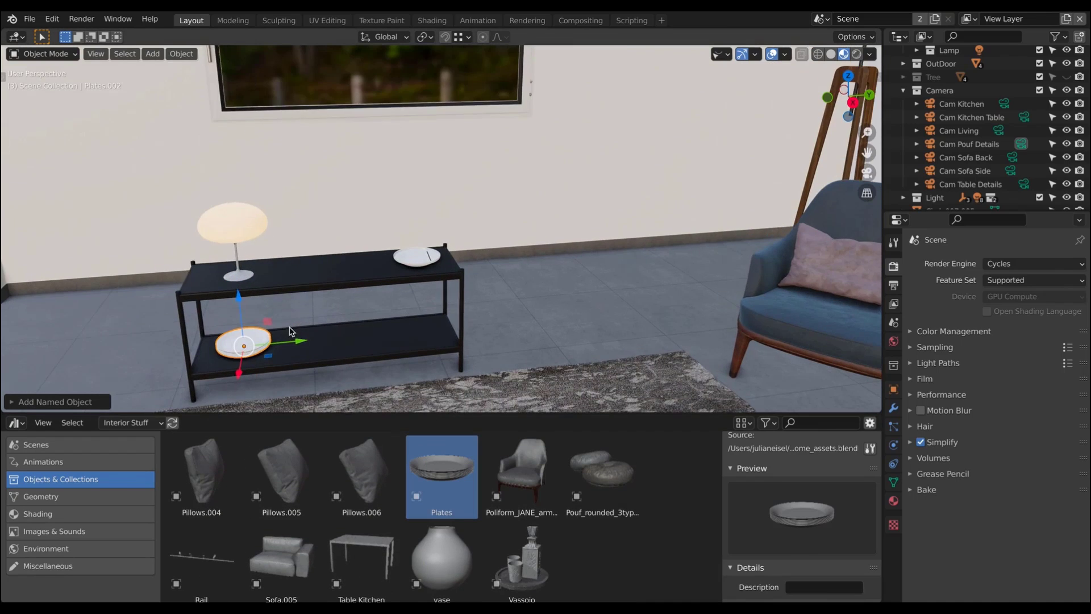
middle_click_drag(290, 330, 329, 307, "shift")
left_click_drag(441, 471, 287, 307)
left_click(396, 372)
key("KP_Decimal")
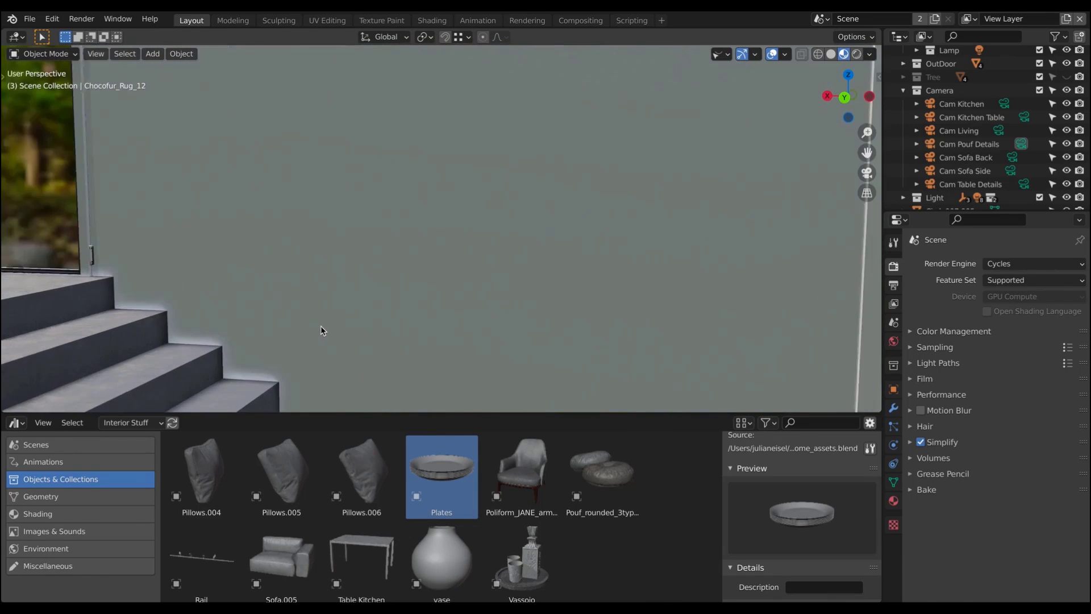
Hang the Frame and Frame.002 picture assets side by side on the grey-green wall beside the stairs.
scroll(512, 545, "up", 2)
left_click(592, 480)
left_click_drag(312, 106, 312, 105)
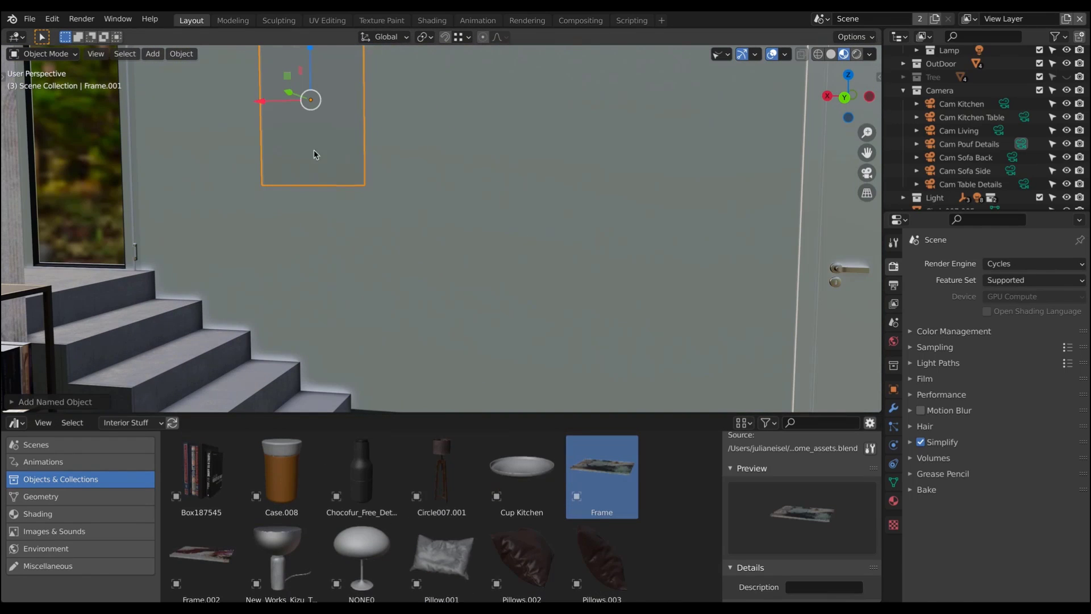
scroll(201, 551, "down", 1)
left_click_drag(201, 548, 586, 207)
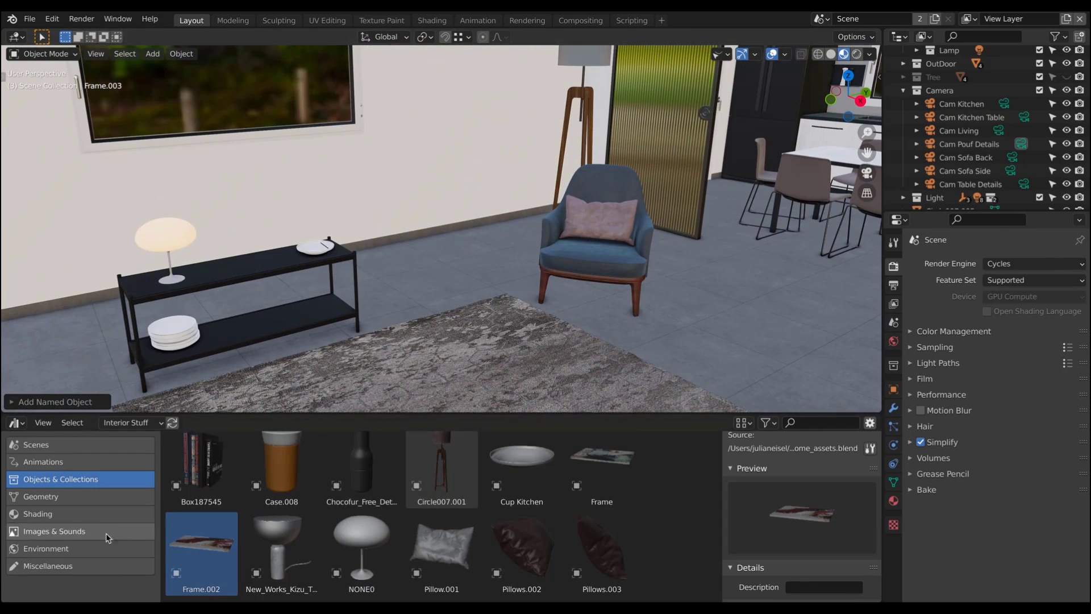
Apply the Velvet material asset to the wall behind the armchair and switch the viewport to rendered shading.
left_click(85, 514)
mouse_move(281, 478)
left_mouse_down()
mouse_move(458, 146)
mouse_move(487, 243)
left_mouse_up()
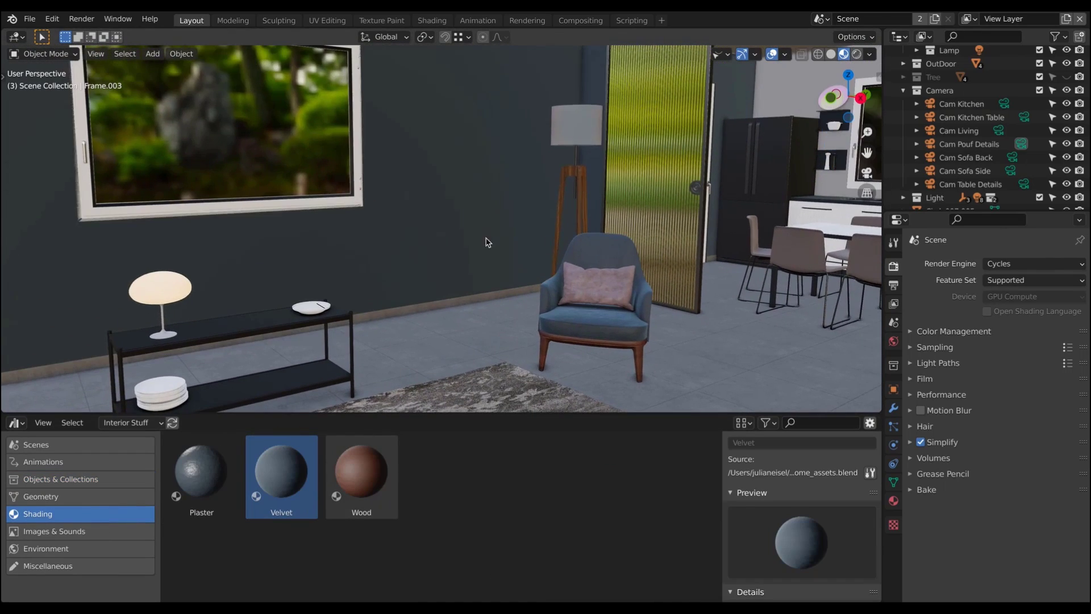
left_click(857, 54)
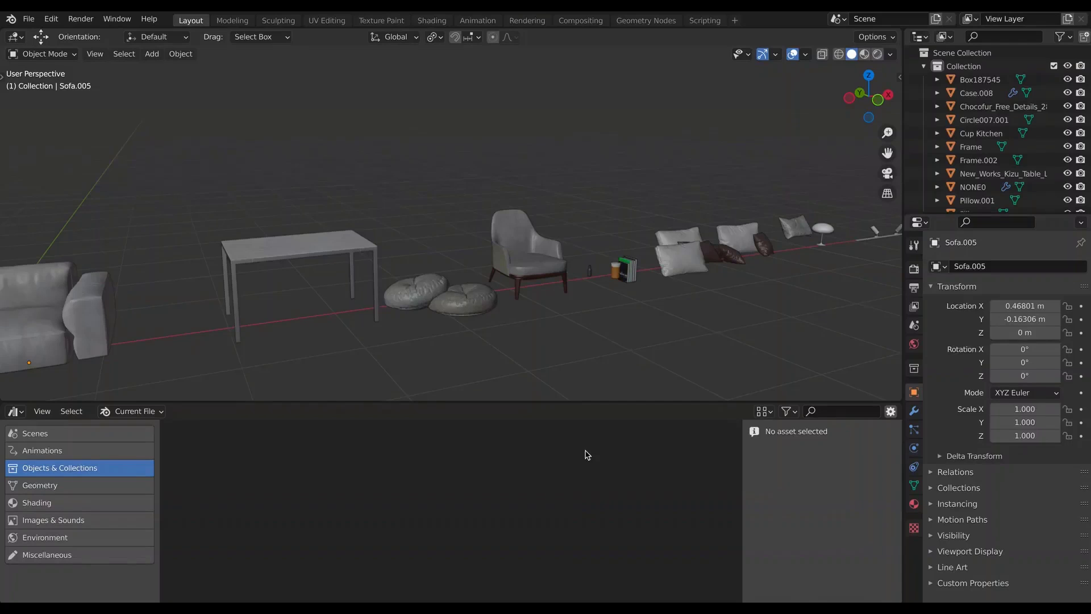
Mark the Pouf_rounded_3types_002 object as an asset through its ID data in the scene hierarchy.
left_click(471, 301)
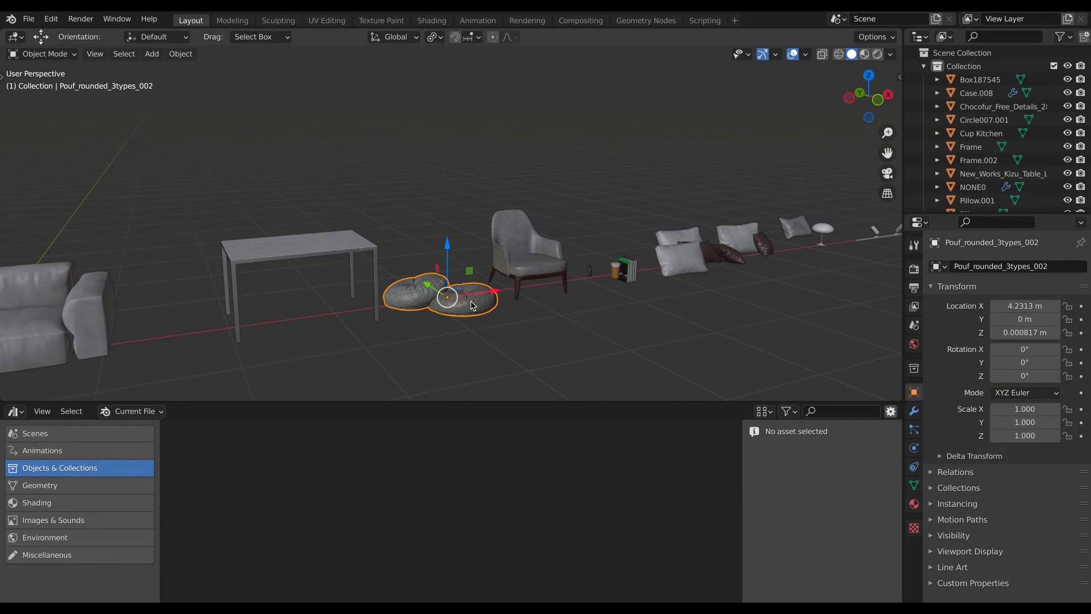
scroll(964, 162, "down", 2)
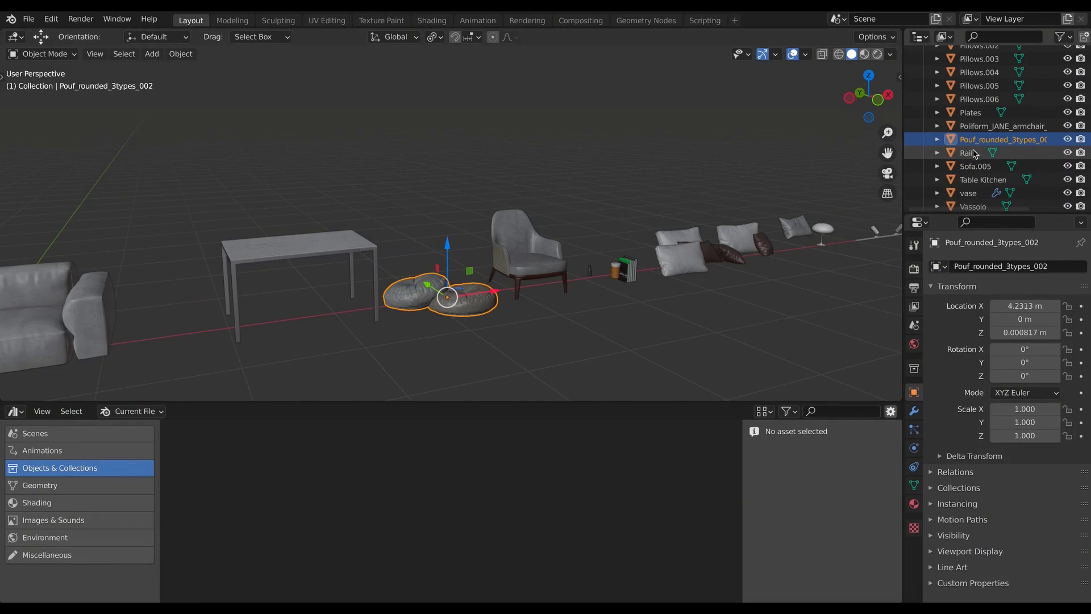
right_click(967, 140)
mouse_move(944, 197)
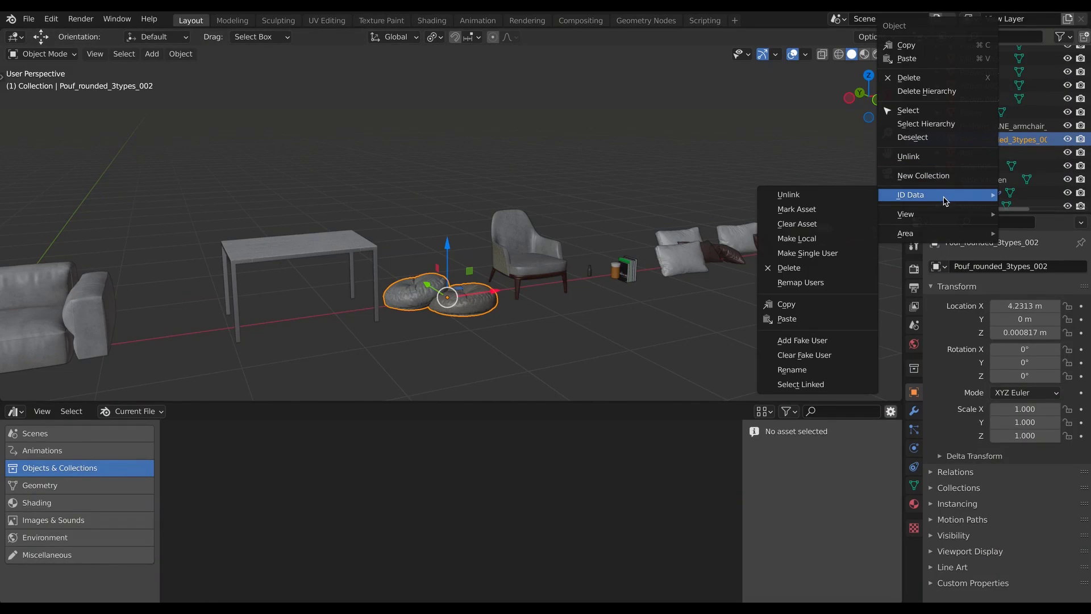
left_click(805, 213)
Mark the Poliform_JANE_armchair_large object as an asset.
left_click(540, 262)
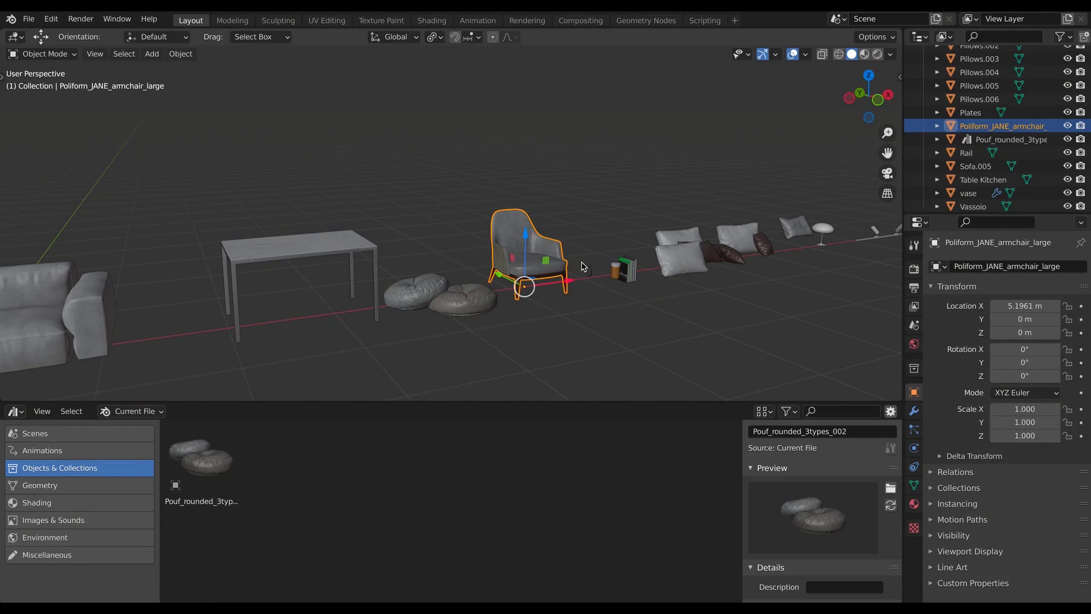
right_click(990, 271)
left_click(989, 275)
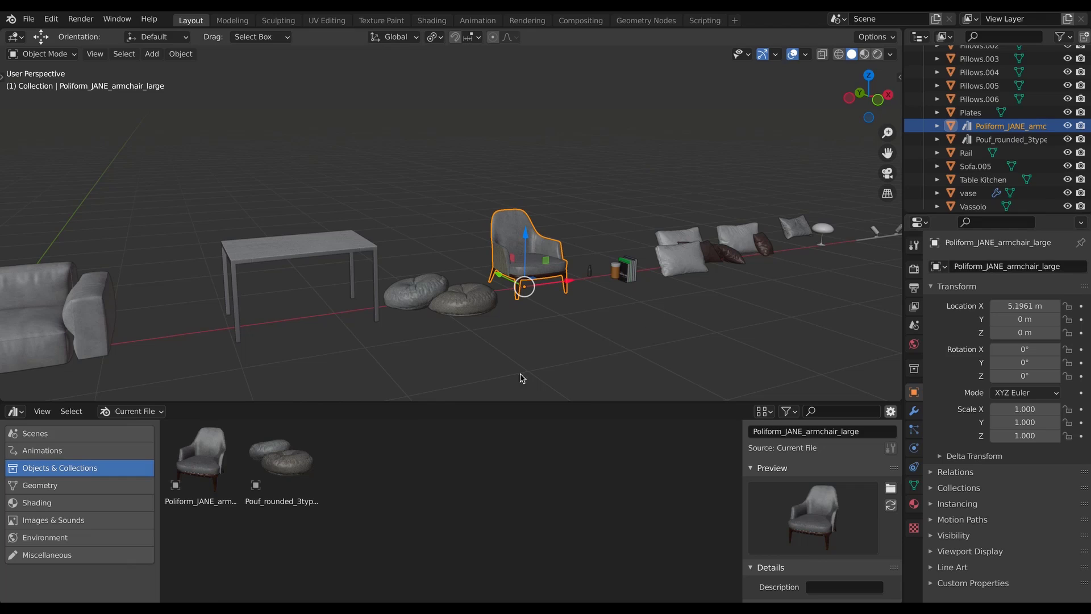
Show the Shading assets and mark the armchair's Velvet and Wood materials as assets.
left_click(108, 504)
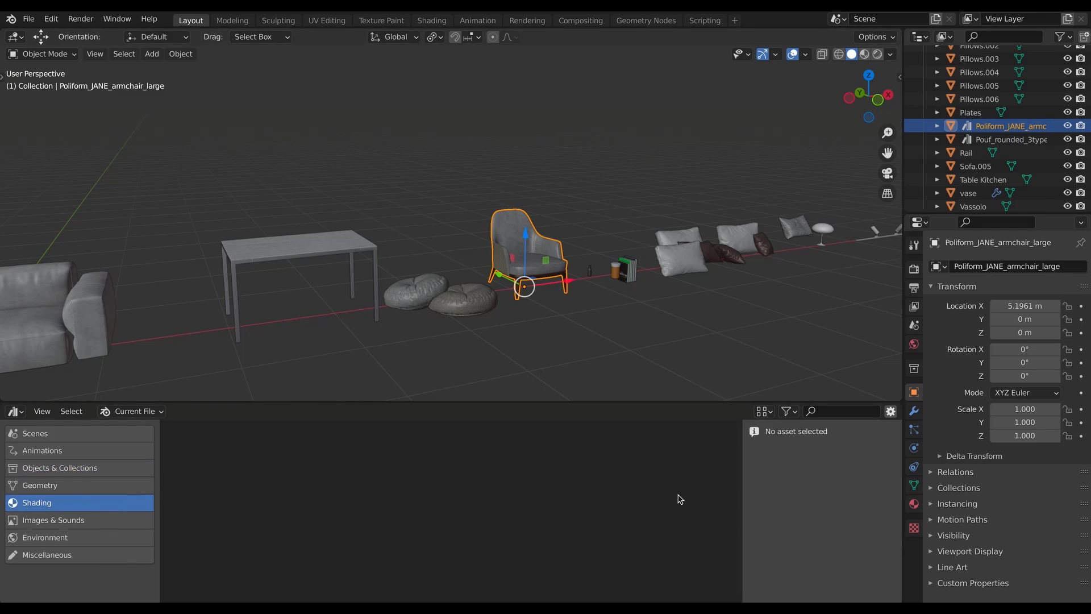
left_click(914, 504)
right_click(962, 275)
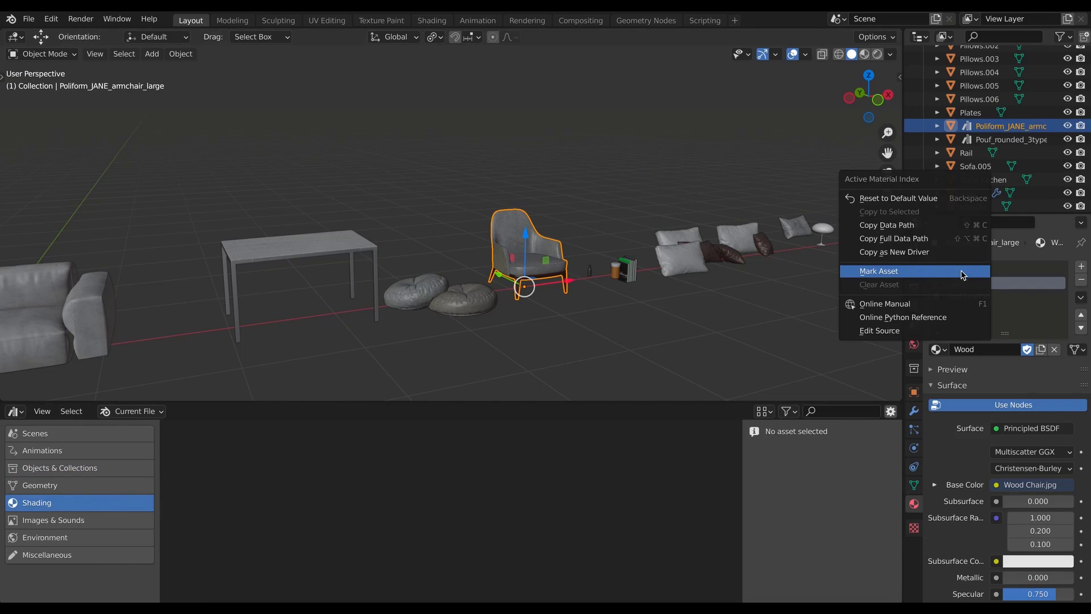
left_click(962, 275)
right_click(964, 282)
left_click(962, 283)
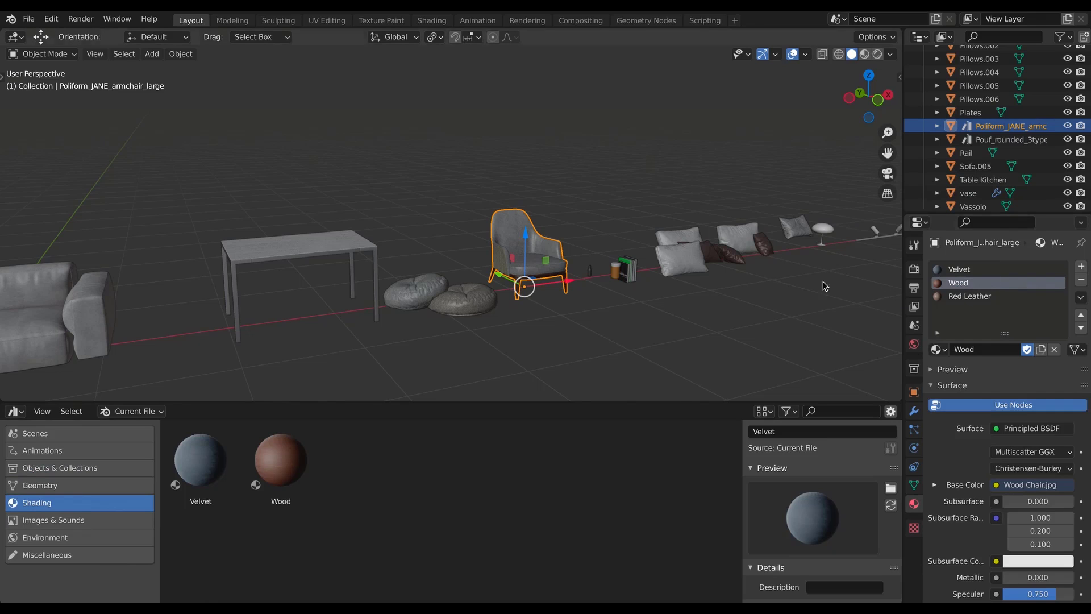
Mark the Case.008 object and the Plaster material in its hierarchy as assets.
left_click(614, 274)
key("KP_Decimal")
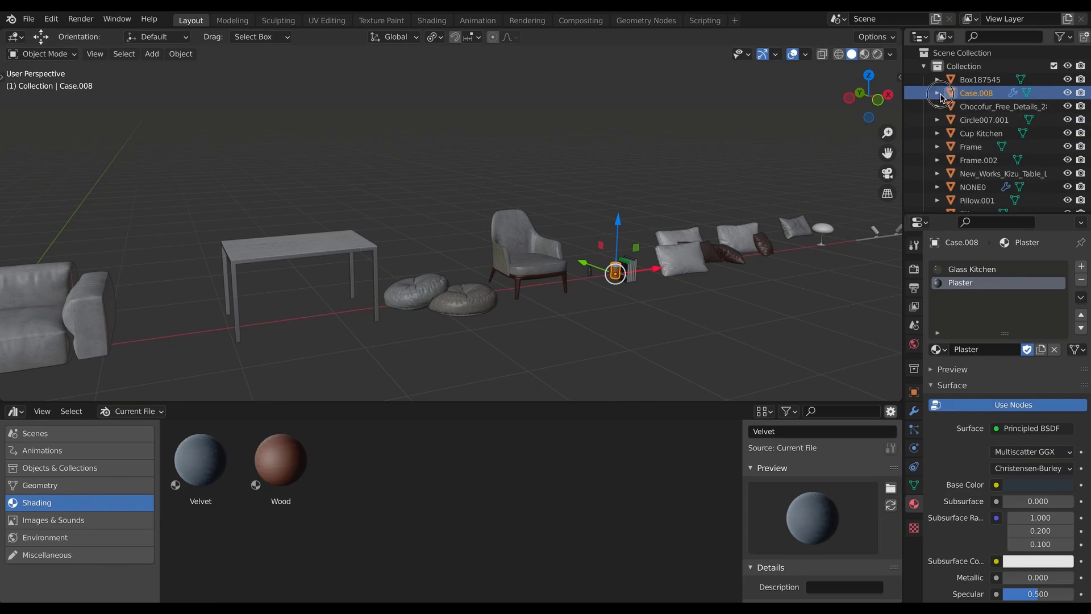
left_click(937, 93)
left_click(950, 106)
right_click(1000, 133)
left_click(1000, 140)
Show the Objects & Collections assets and mark all objects in the scene as assets together.
left_click(914, 392)
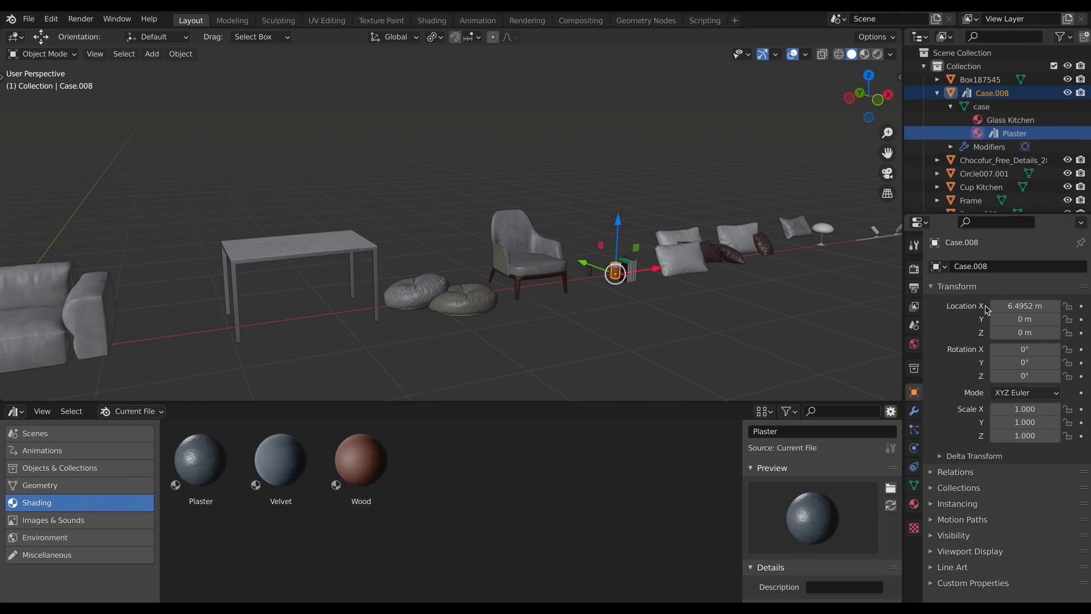
left_click(83, 468)
key("a")
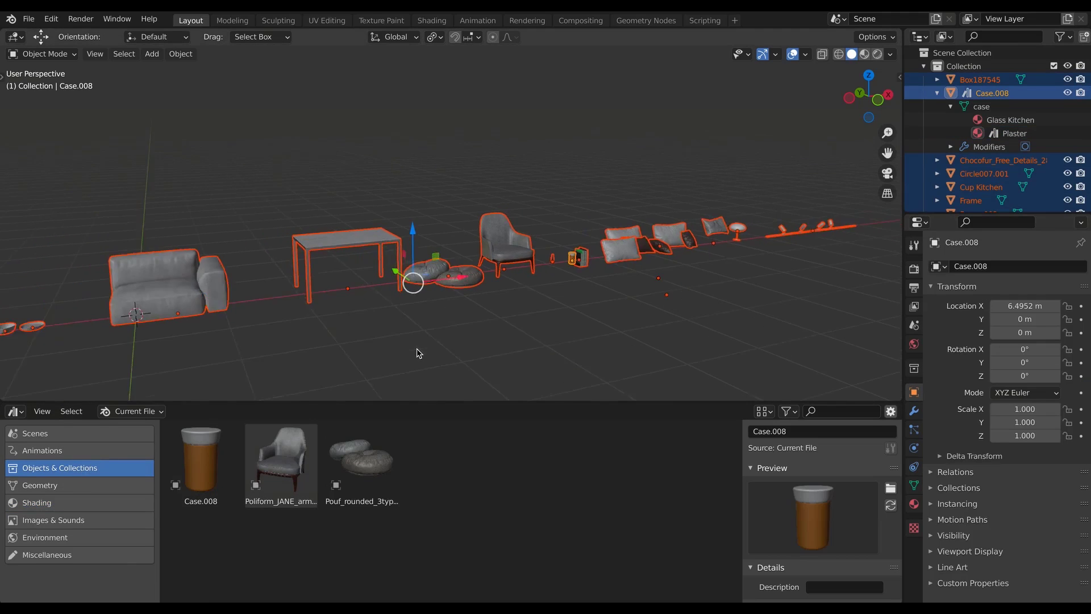
key("KP_Decimal")
right_click(994, 177)
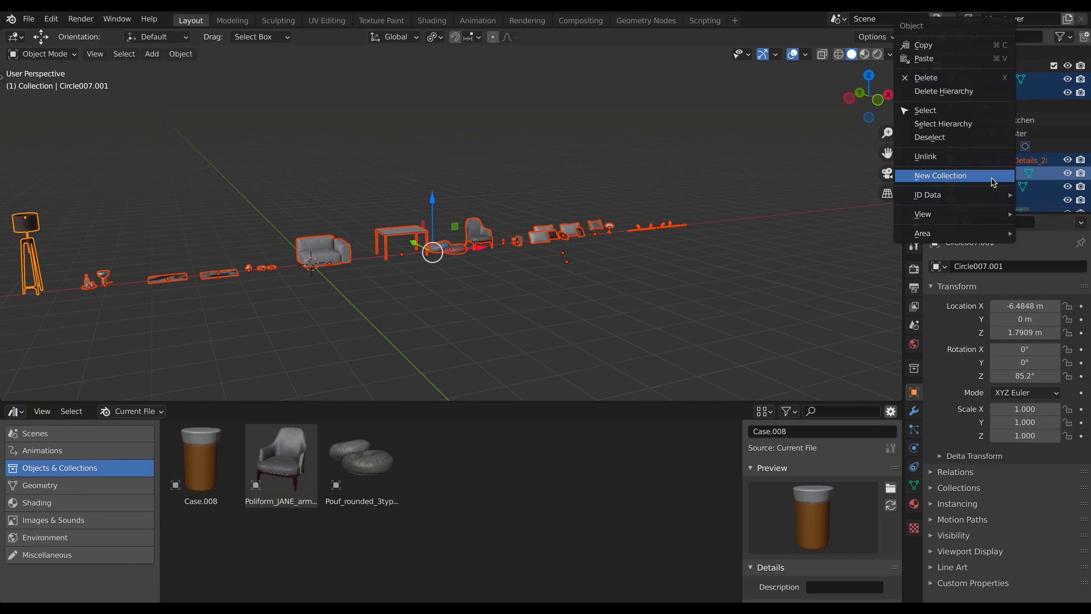
mouse_move(981, 193)
left_click(860, 209)
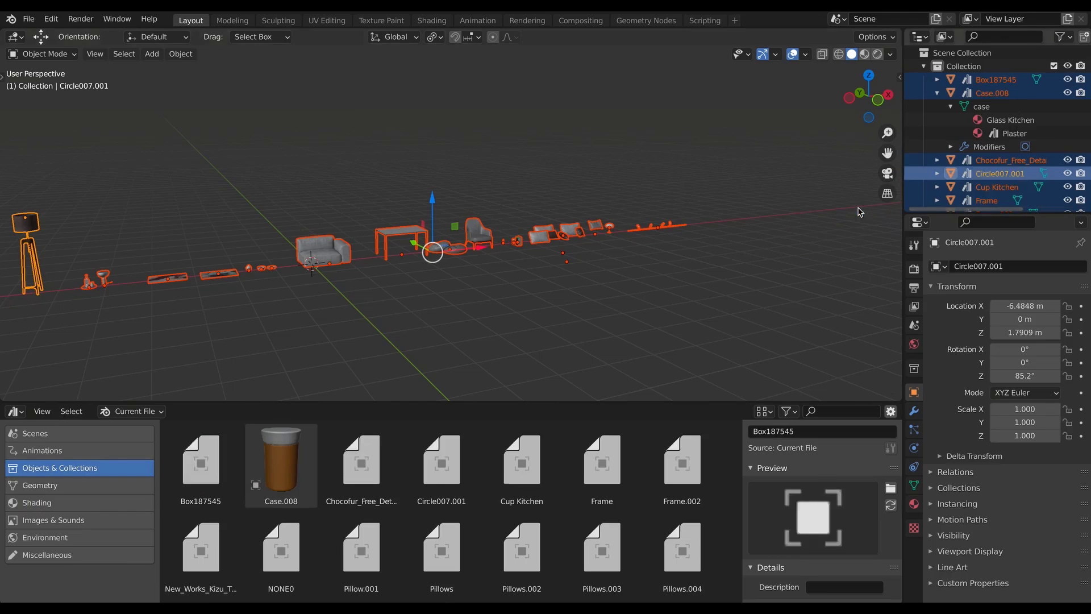
middle_click_drag(578, 285, 481, 318)
scroll(455, 483, "down", 5)
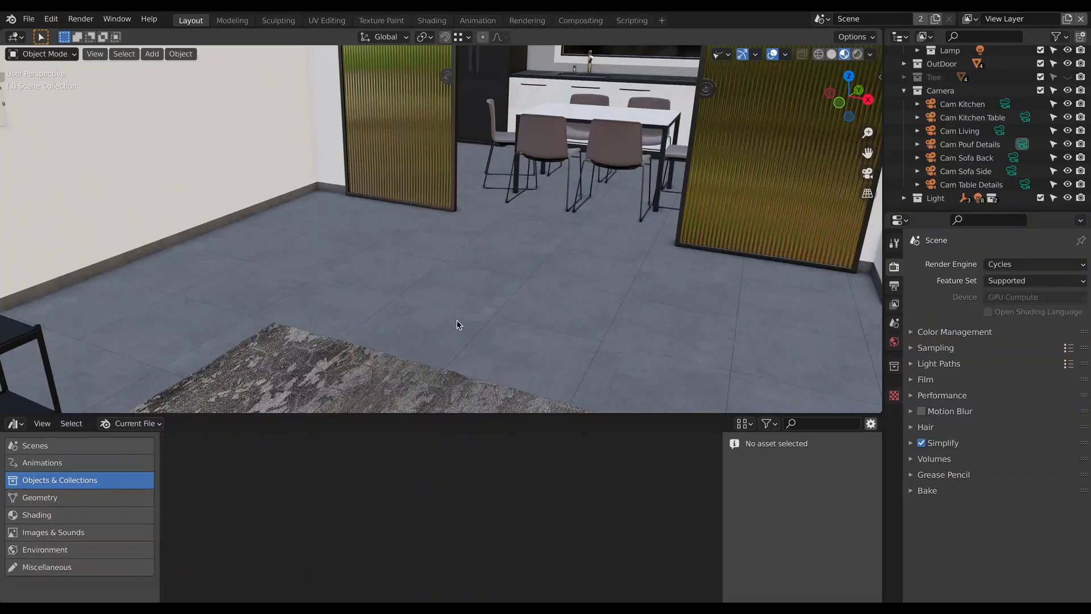
Add a new asset library named Interior Stuff to the File Paths preferences.
left_click(149, 423)
key("super+comma")
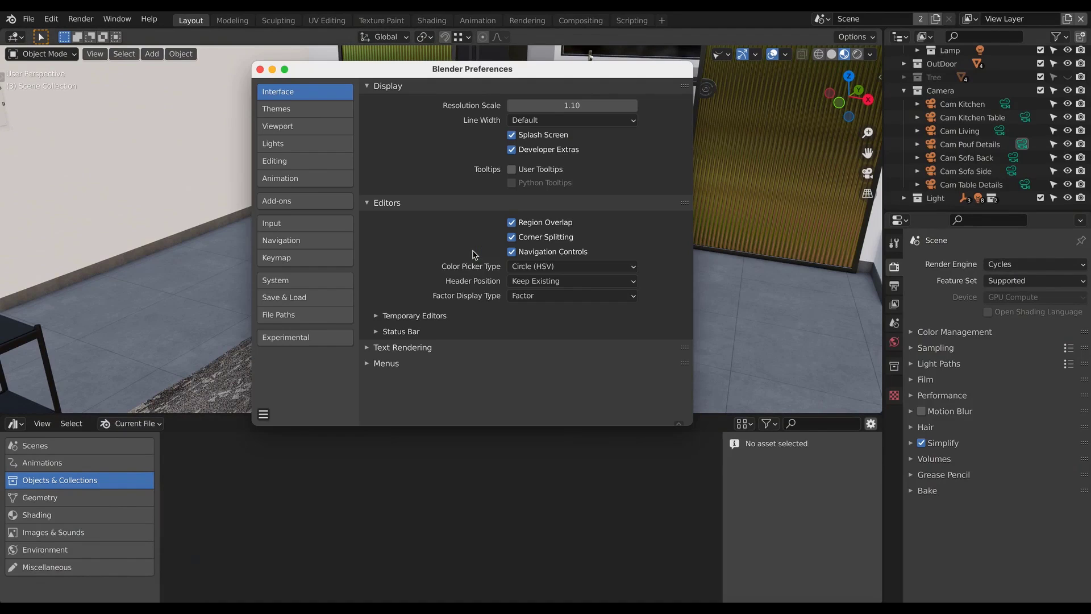
left_click(313, 317)
left_click(374, 388)
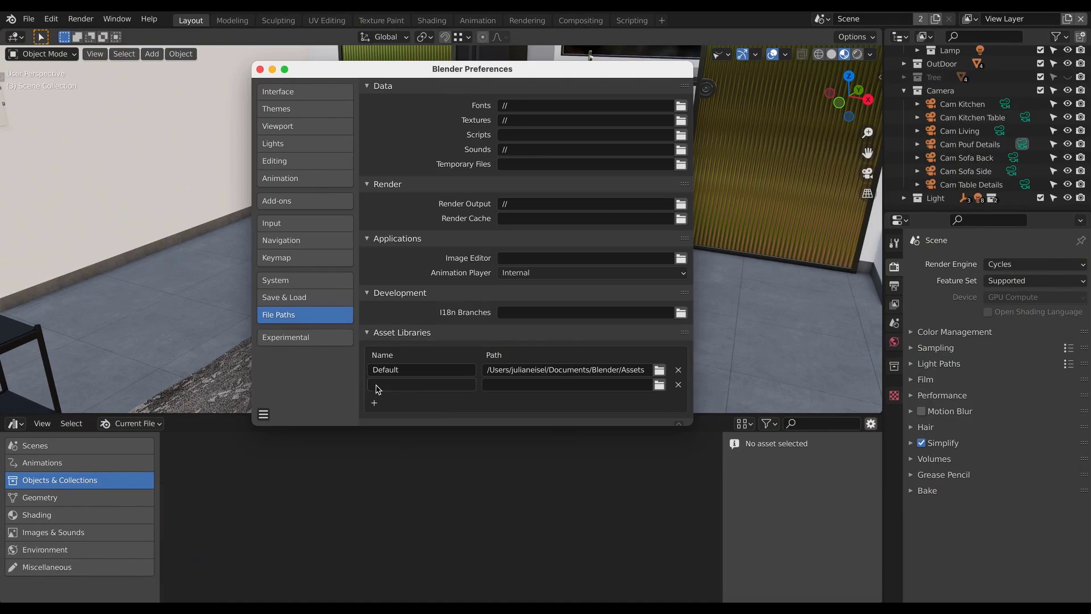
type("In")
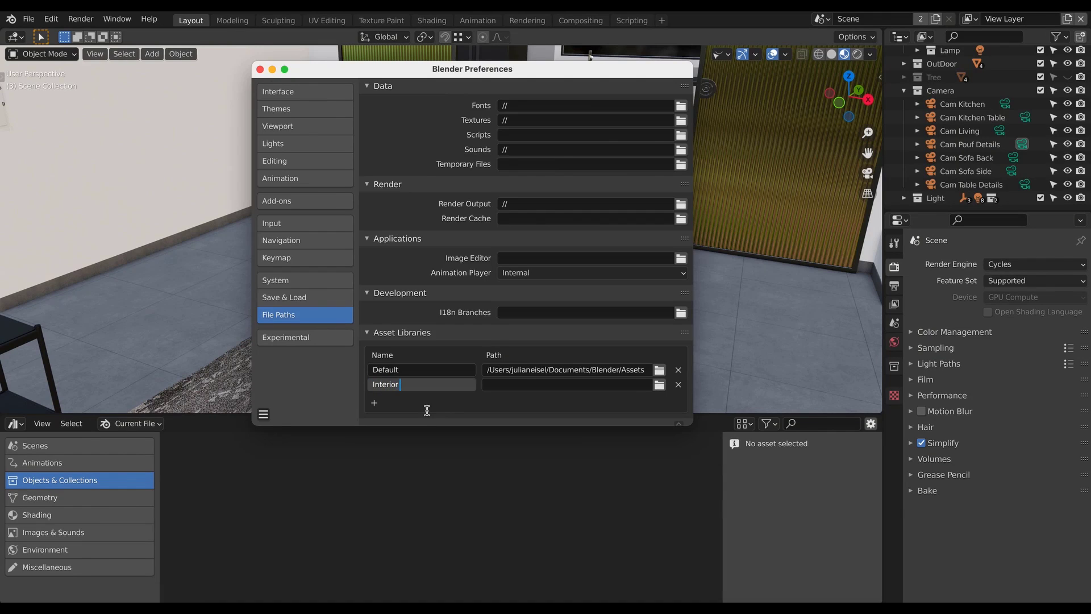
type("terior")
key("Return")
Set the Interior Stuff library's path to the Architecture/Interior folder and close the preferences.
left_click(659, 385)
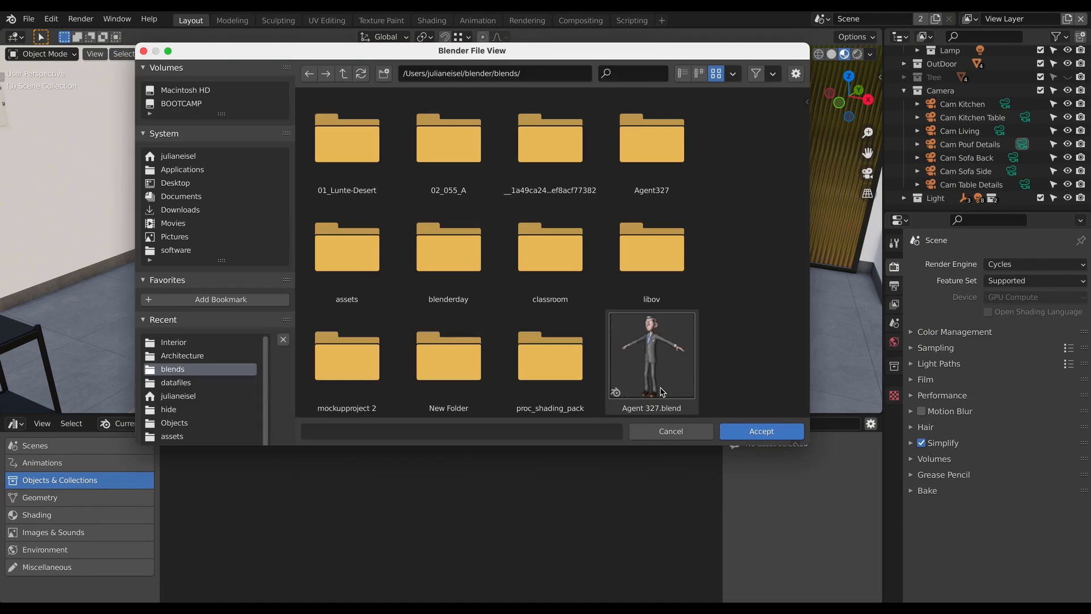
double_click(372, 274)
double_click(449, 138)
double_click(448, 138)
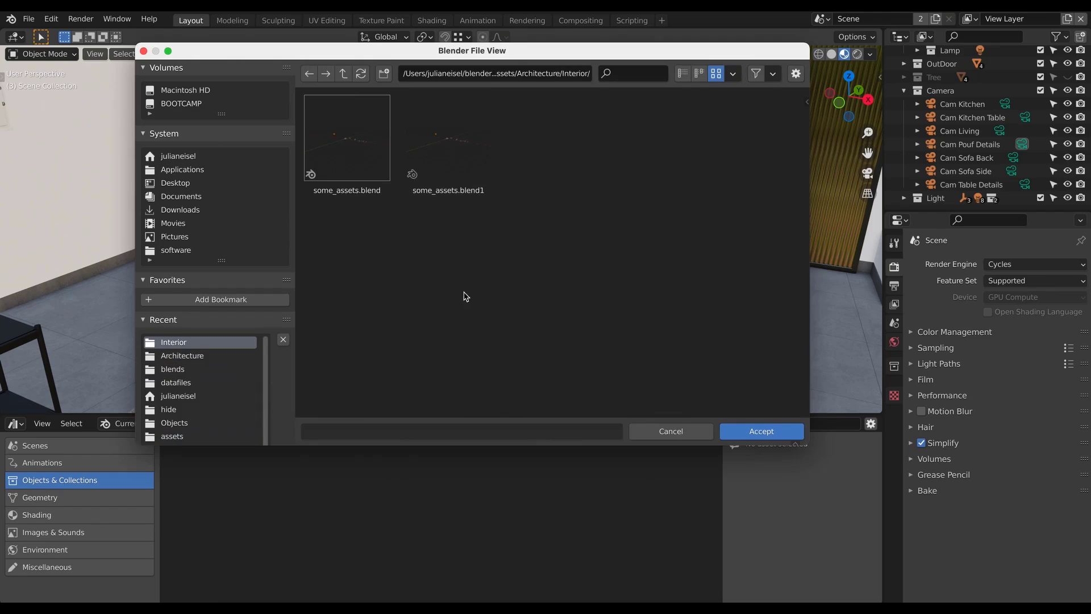
left_click(746, 432)
left_click(246, 63)
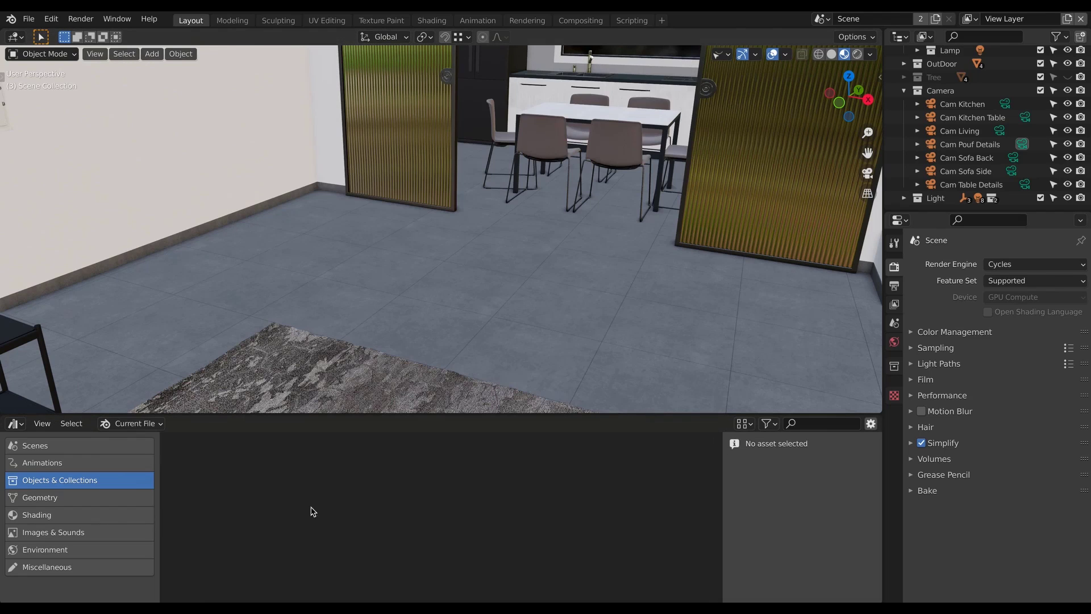
Load the Interior Stuff library in the Asset Browser and inspect its objects and its Wood and Velvet materials.
left_click(147, 425)
left_click(132, 474)
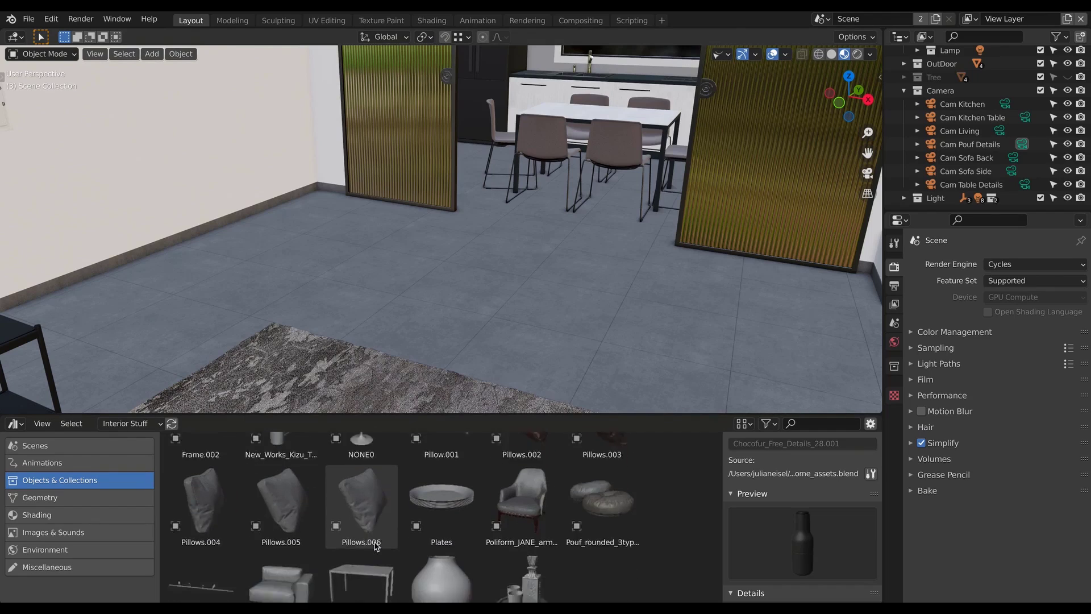
scroll(375, 546, "down", 2)
left_click(114, 515)
left_click(362, 480)
scroll(800, 512, "down", 3)
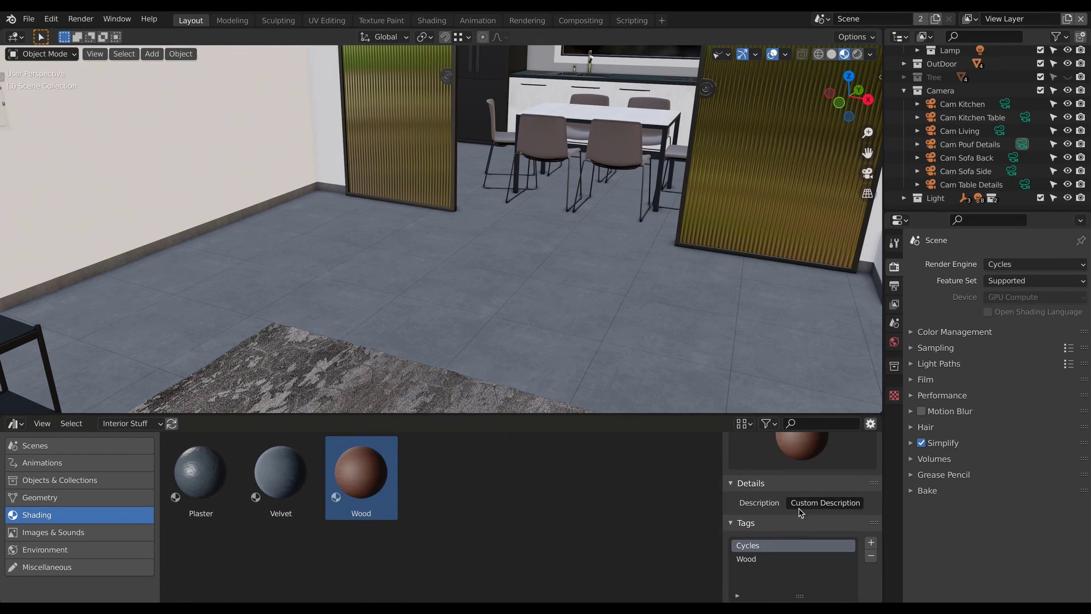
left_click(281, 478)
left_click(60, 480)
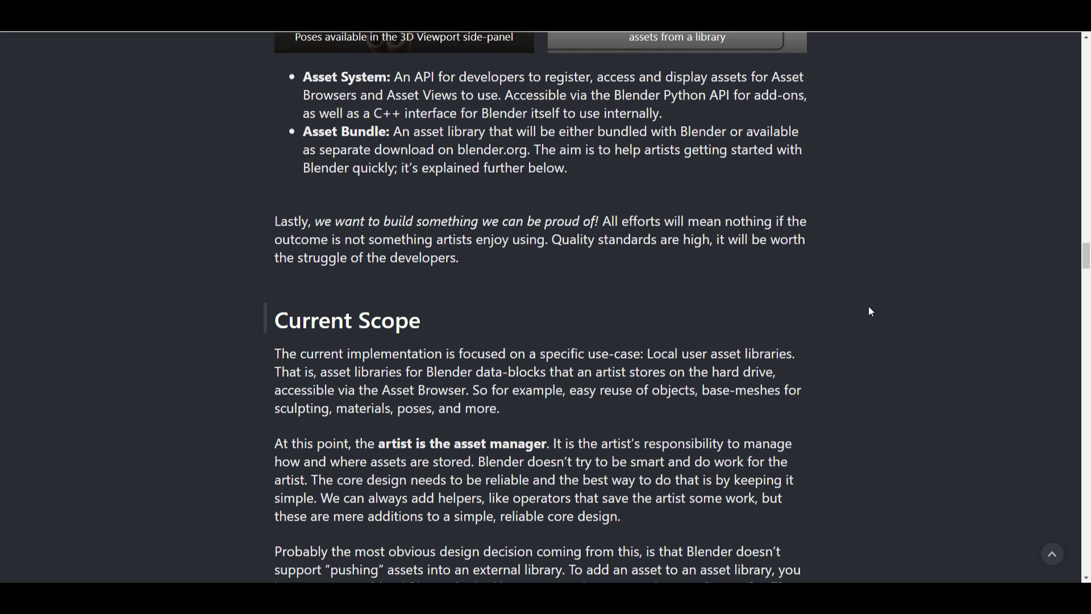
Review the Asset View, Asset System and Asset Bundle descriptions in the article on the Blender website.
scroll(871, 312, "up", 6)
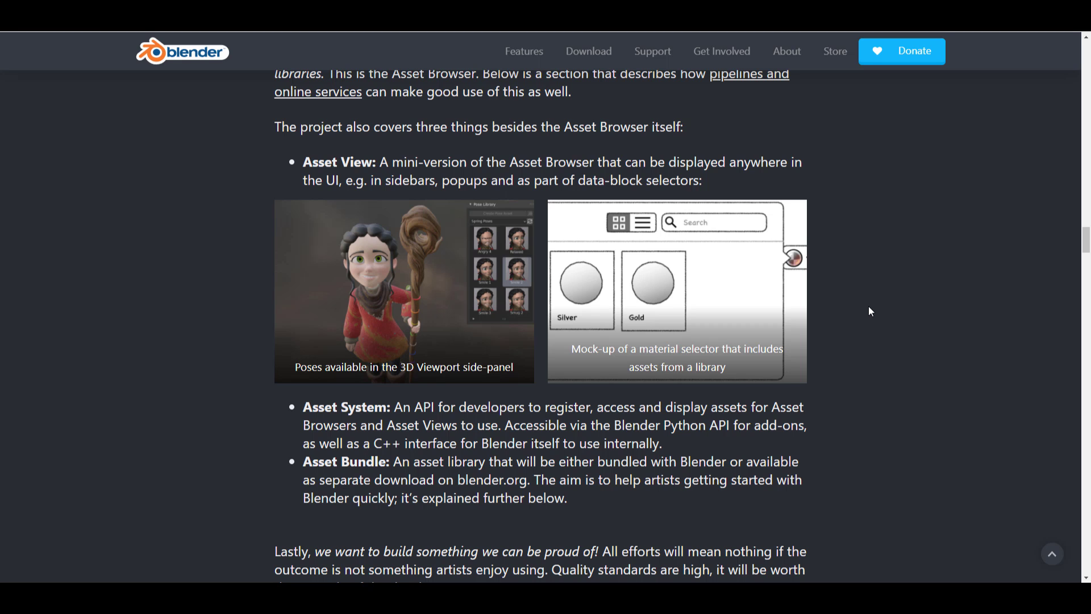
scroll(871, 312, "down", 2)
scroll(871, 311, "down", 4)
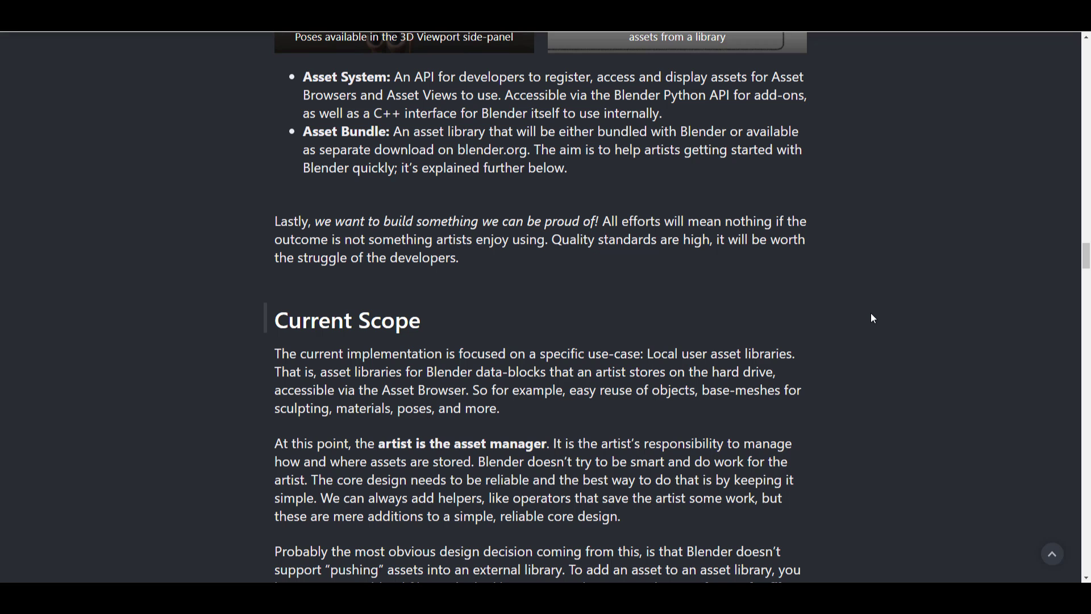
Examine the article's Current Scope and Design Basics sections, including the asset definitions and the diagrams on appending and linking.
scroll(873, 318, "up", 5)
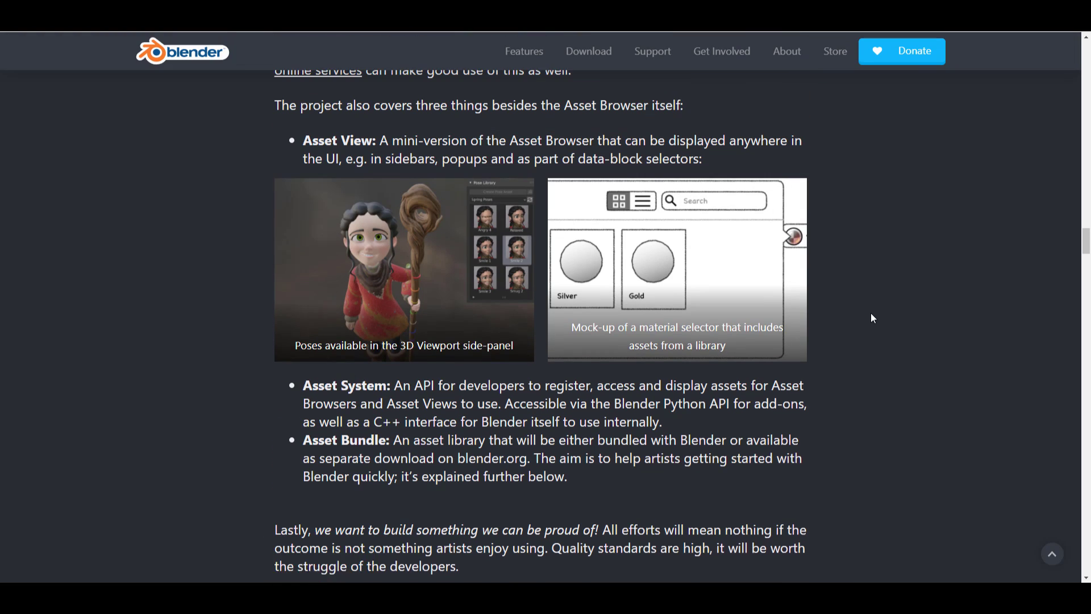
scroll(873, 318, "down", 2)
scroll(874, 319, "down", 5)
scroll(873, 318, "up", 4)
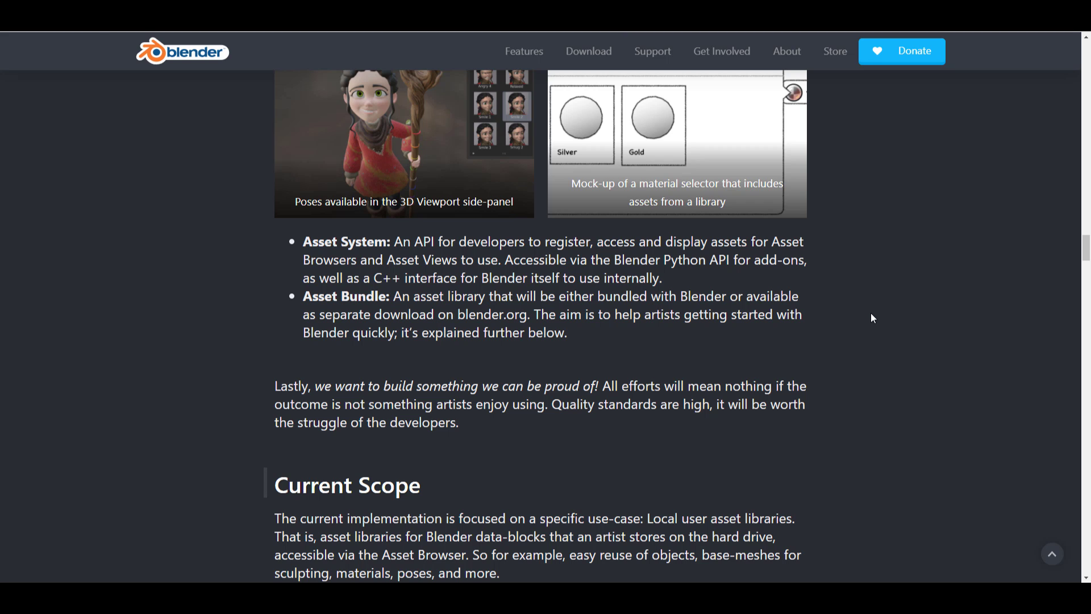
scroll(873, 318, "down", 6)
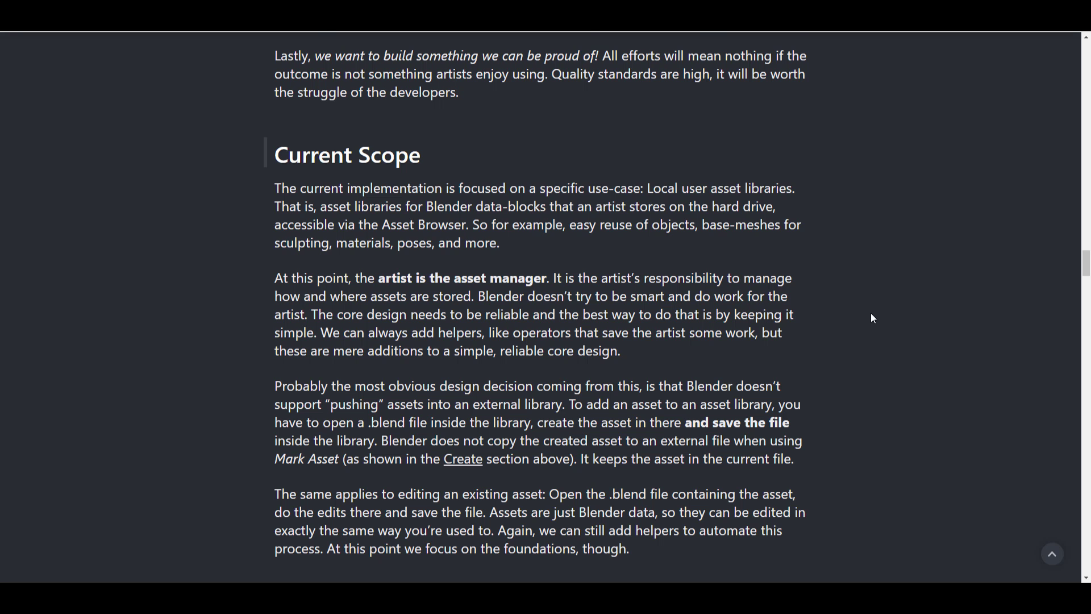
scroll(874, 318, "down", 4)
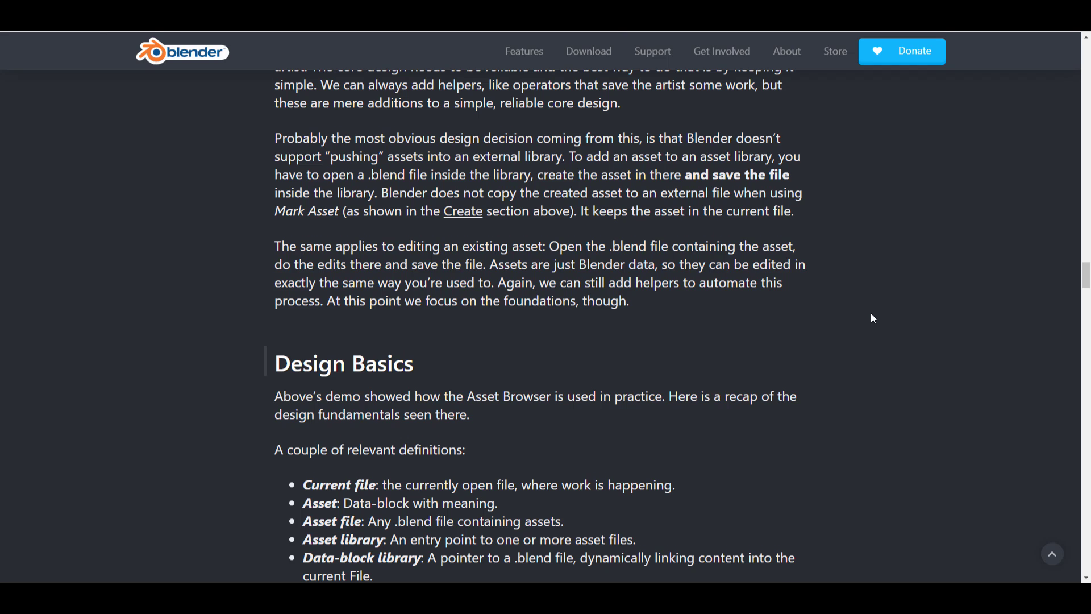
scroll(874, 319, "down", 4)
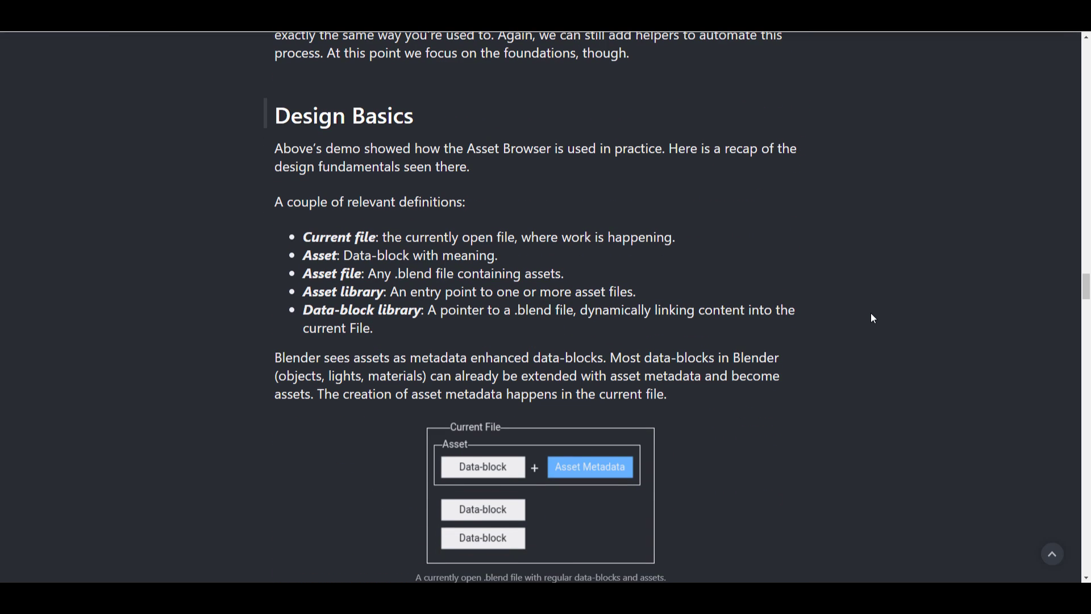
scroll(874, 318, "down", 6)
scroll(874, 319, "up", 4)
scroll(874, 319, "down", 5)
scroll(873, 319, "down", 7)
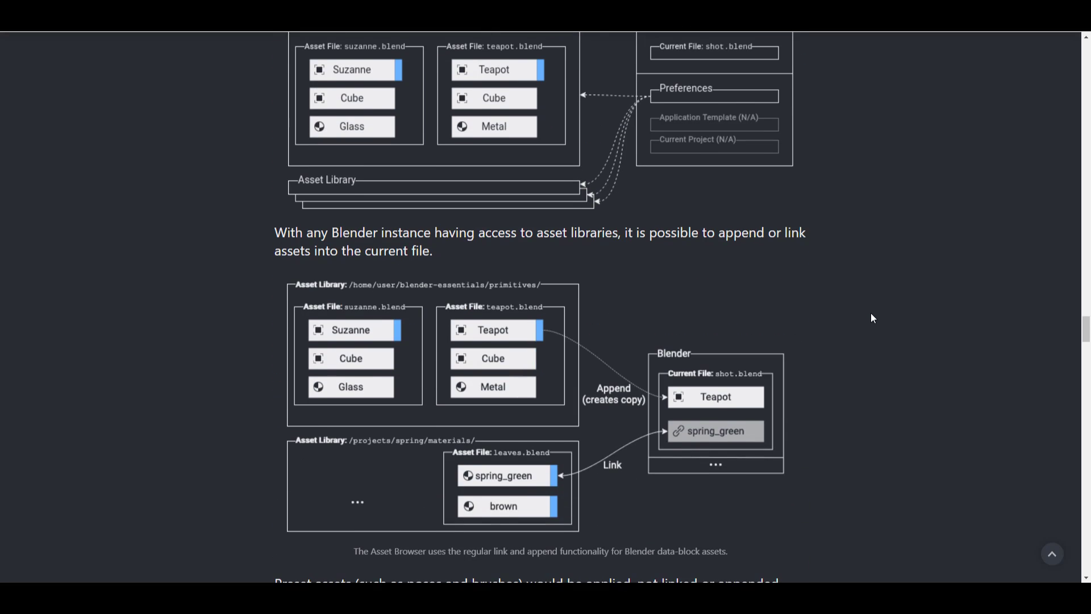
scroll(874, 318, "down", 6)
scroll(873, 318, "up", 6)
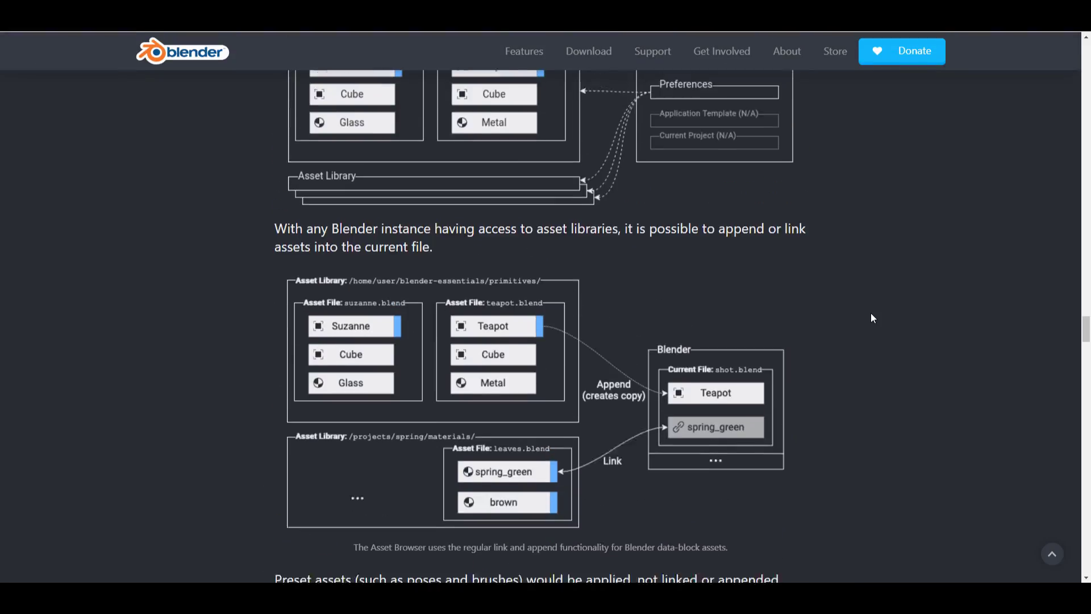
Review the article's blender.org Asset Bundle and Pipeline and 3rd Party Asset Service Integration sections.
scroll(874, 318, "down", 8)
scroll(874, 319, "down", 4)
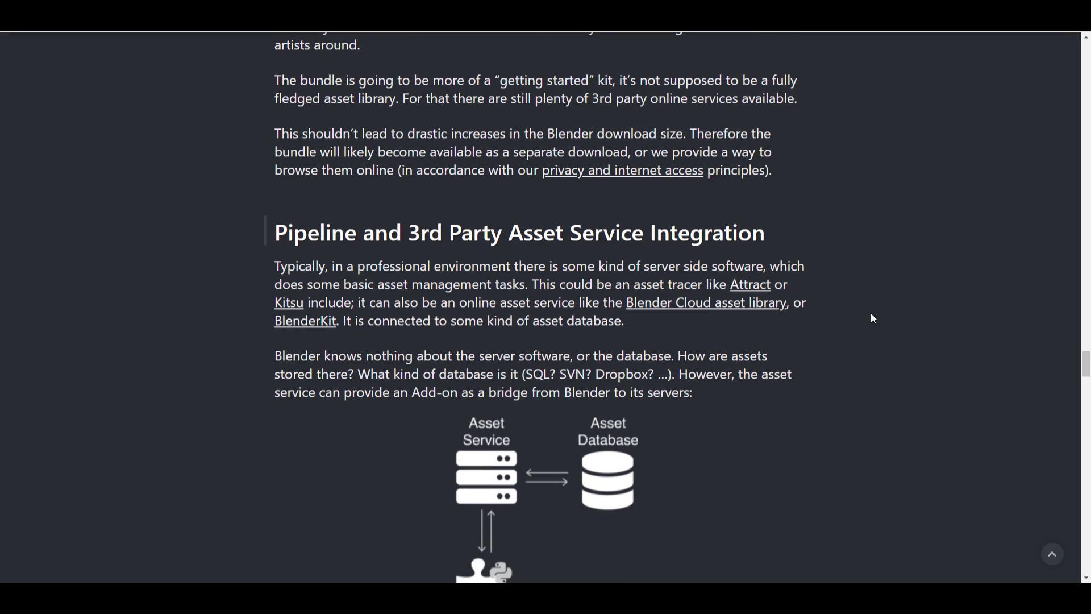
scroll(874, 318, "up", 5)
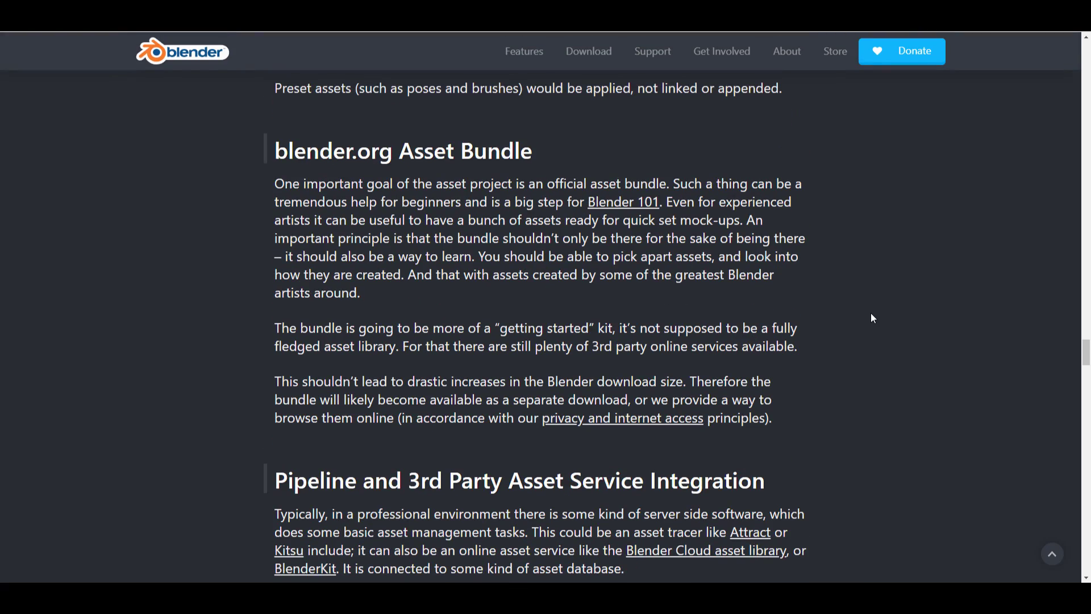
scroll(874, 318, "down", 9)
scroll(874, 319, "down", 15)
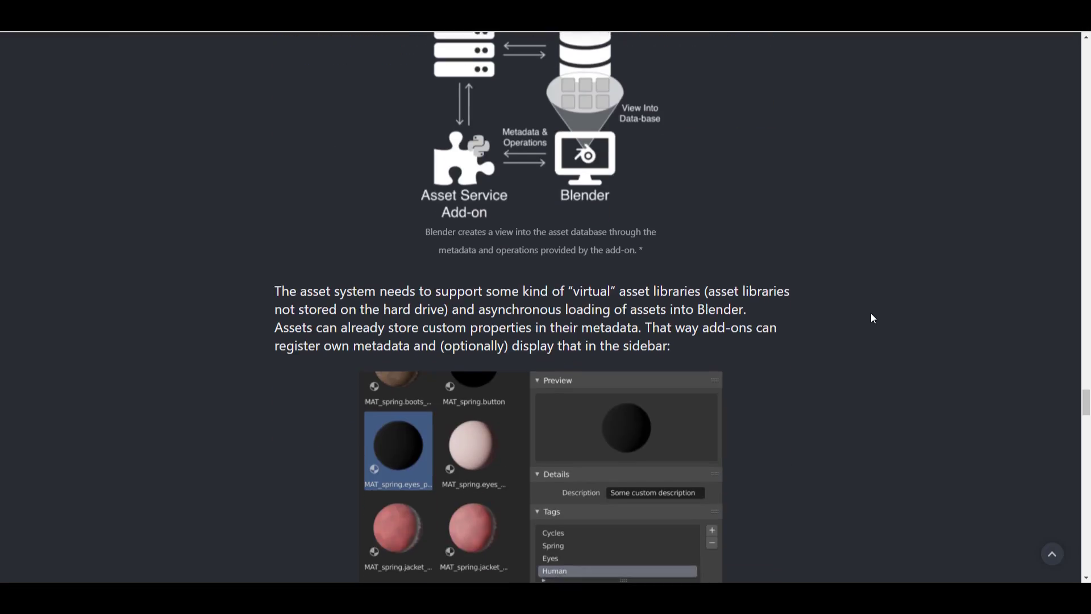
Read the article's Asset Workshop section and the reader comments about project management and workspaces.
scroll(874, 319, "down", 4)
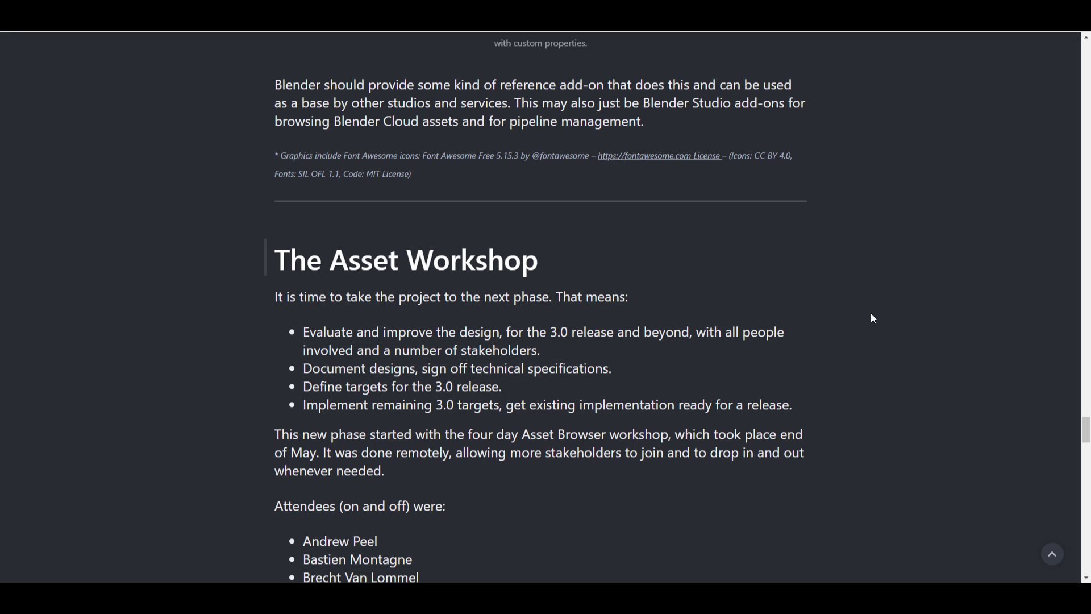
scroll(873, 318, "down", 5)
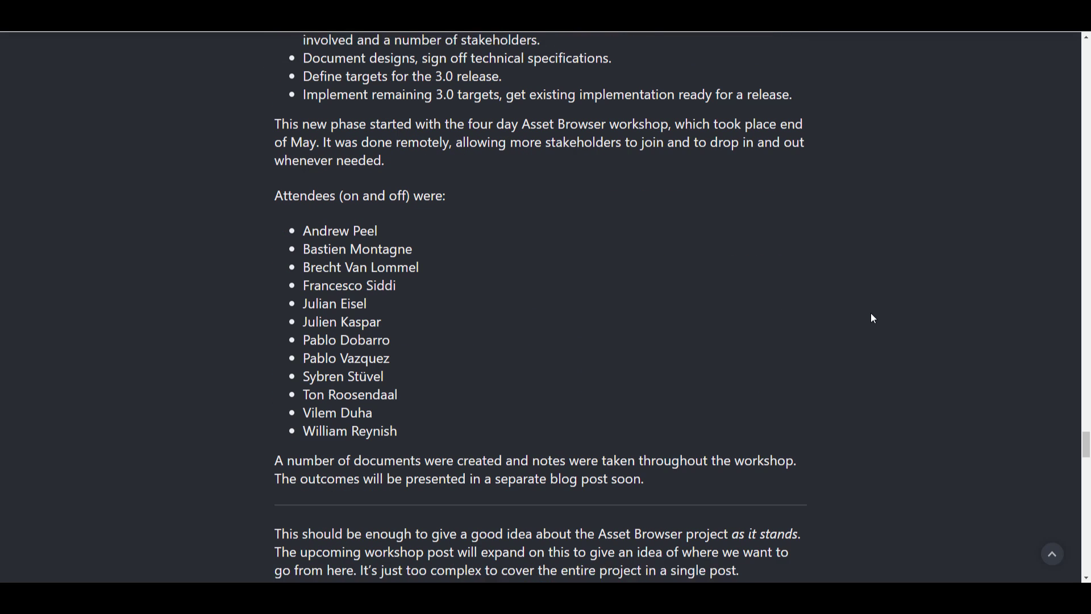
scroll(874, 318, "up", 3)
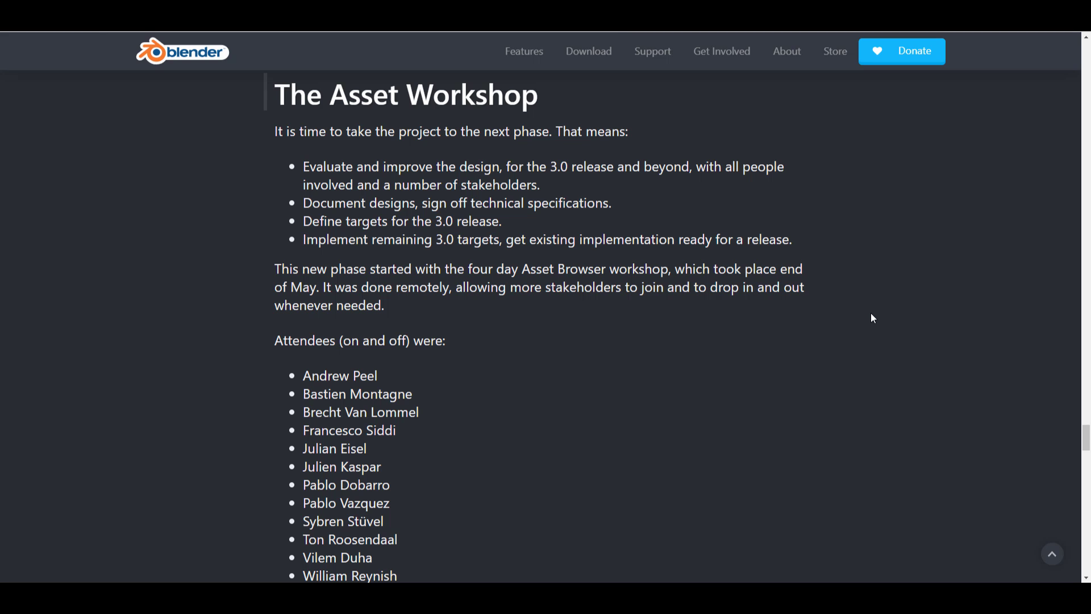
scroll(873, 318, "down", 4)
scroll(874, 319, "down", 7)
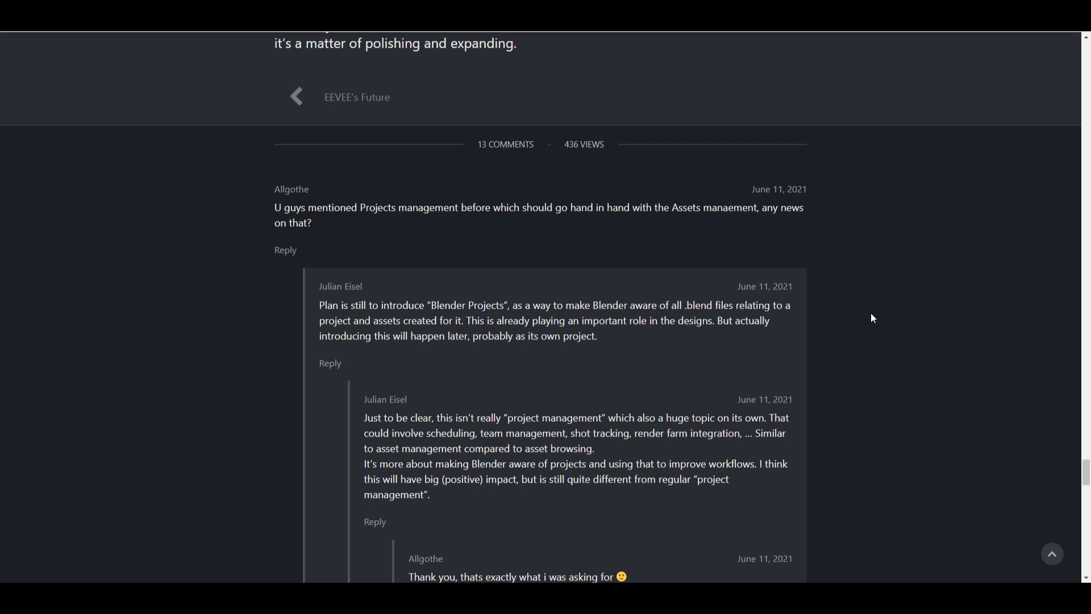
scroll(873, 318, "down", 6)
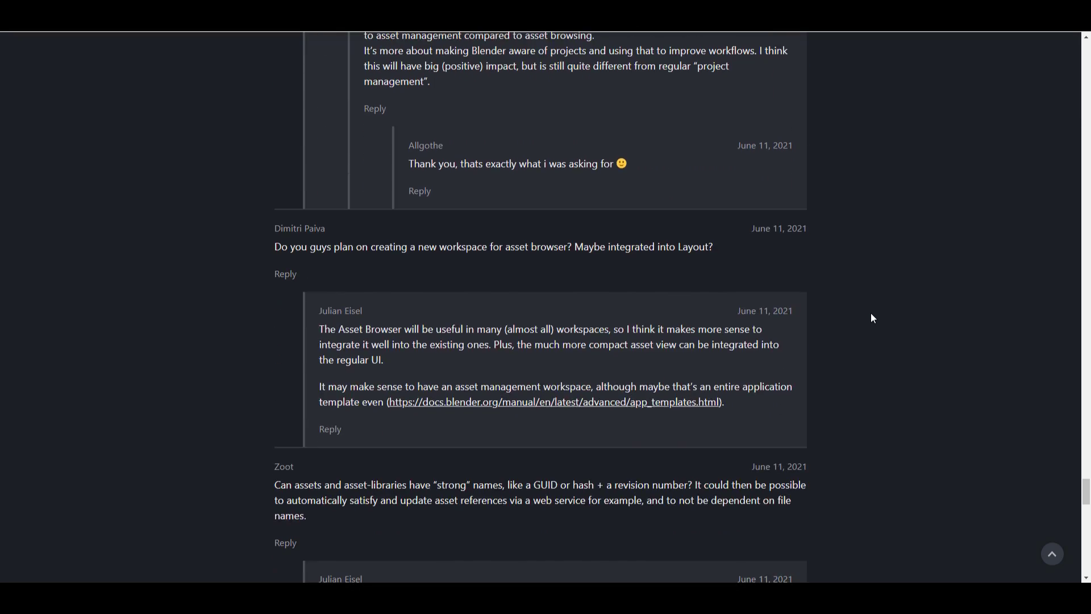
scroll(872, 318, "up", 4)
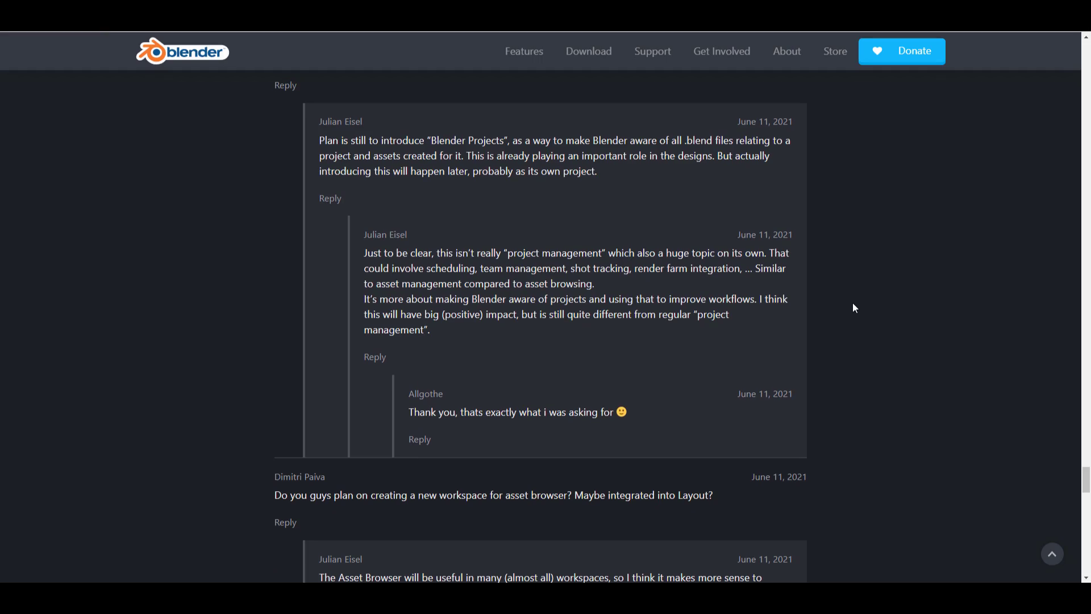
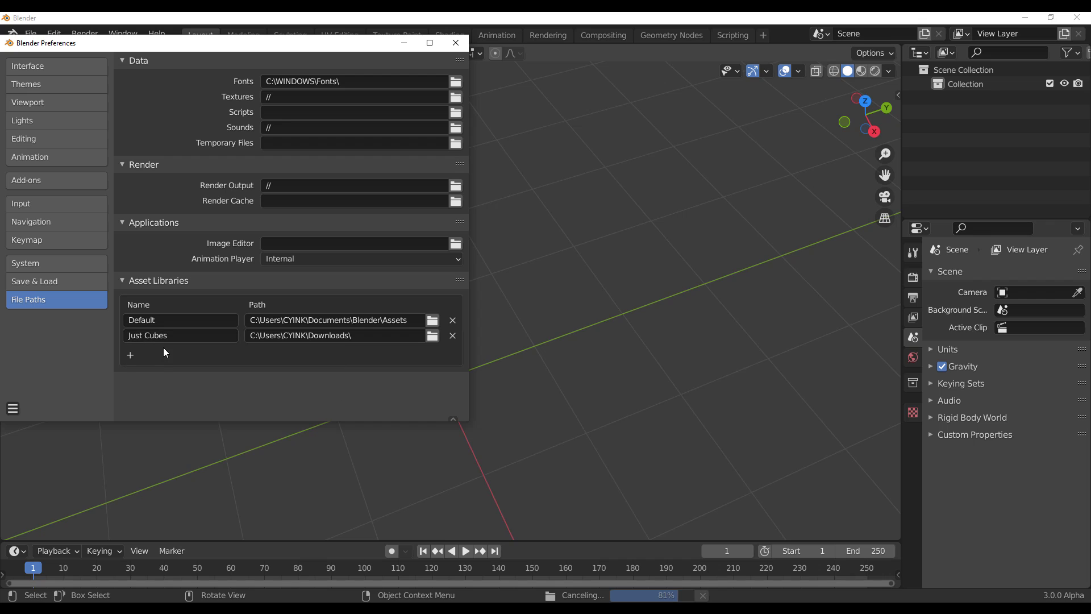
Close the preferences and turn the timeline area into an Asset Browser showing the objects of the Just Cubes library.
left_click(458, 46)
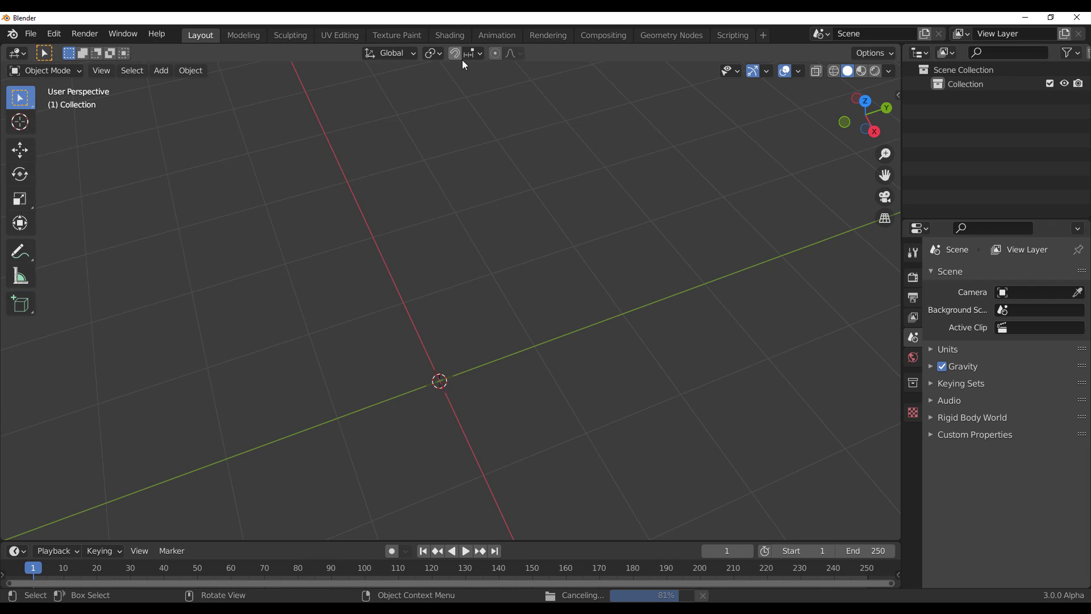
left_click(16, 551)
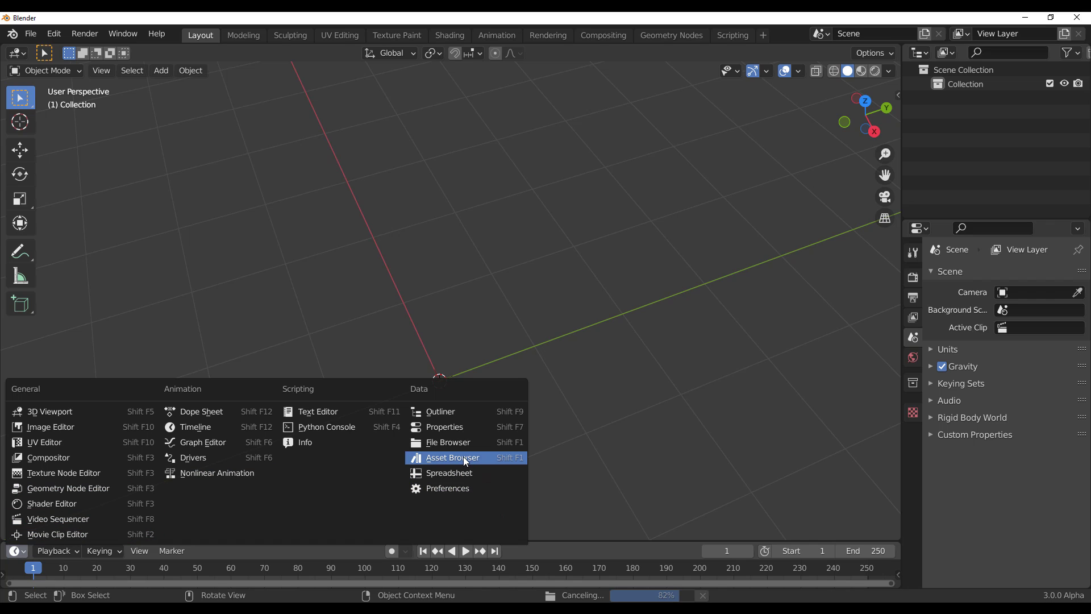
key("Return")
left_click_drag(374, 543, 385, 334)
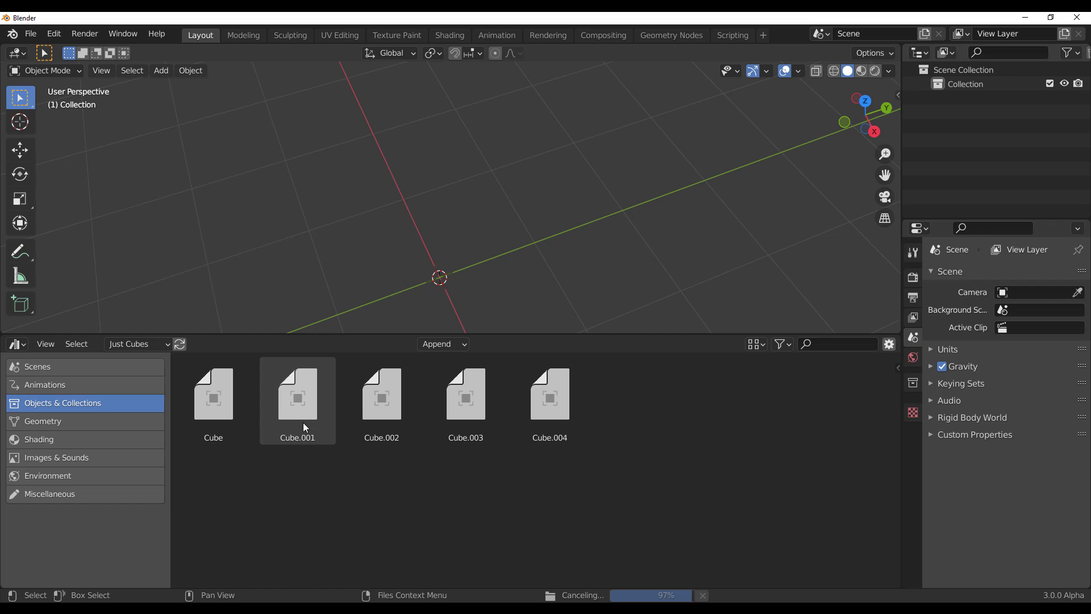
middle_click_drag(493, 205, 554, 244)
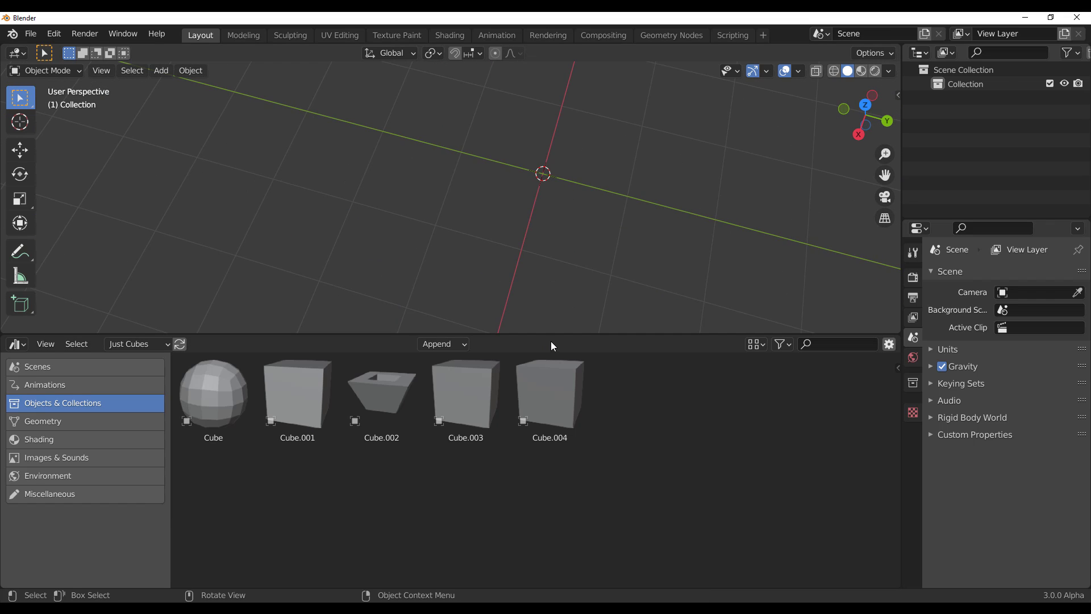
left_click_drag(553, 335, 558, 439)
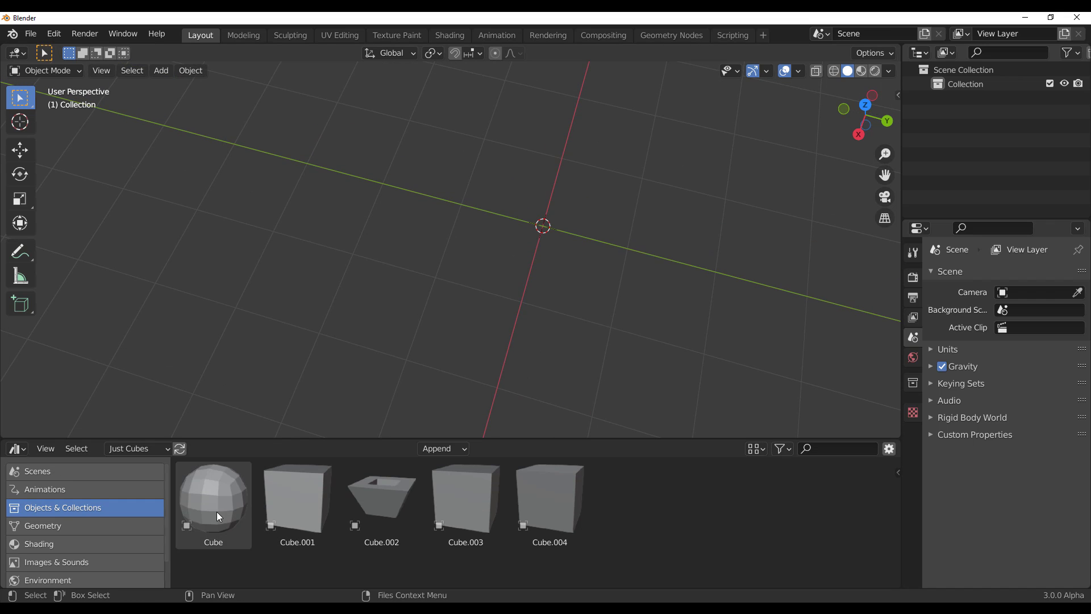
Place the rounded Cube asset near the scene origin and the Cube.004 asset beside it.
left_click_drag(217, 512, 486, 242)
left_click_drag(562, 514, 697, 257)
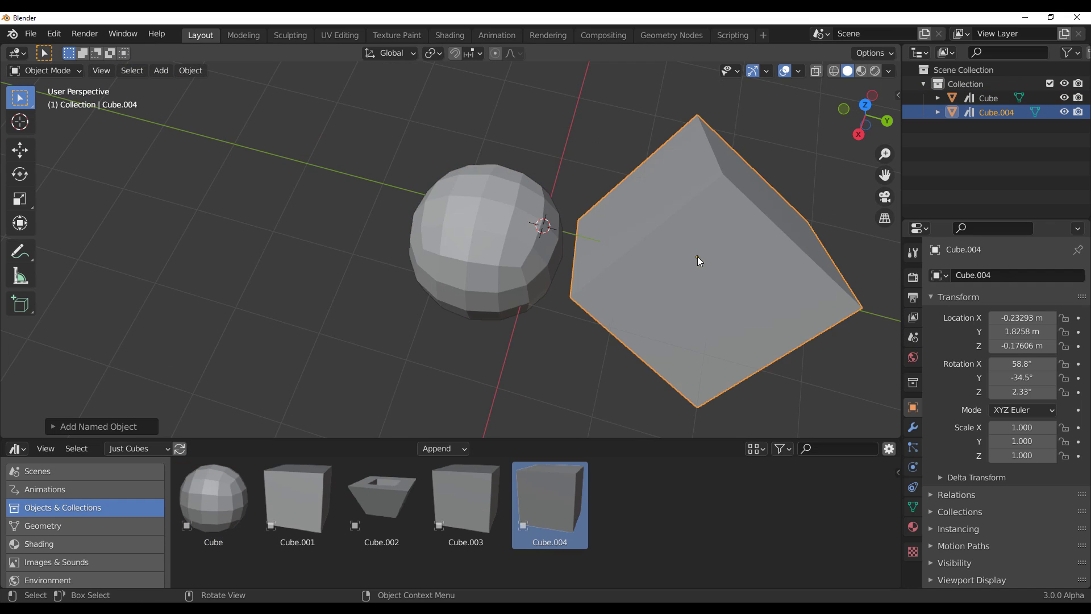
middle_click_drag(697, 257, 507, 255)
scroll(507, 255, "down", 3)
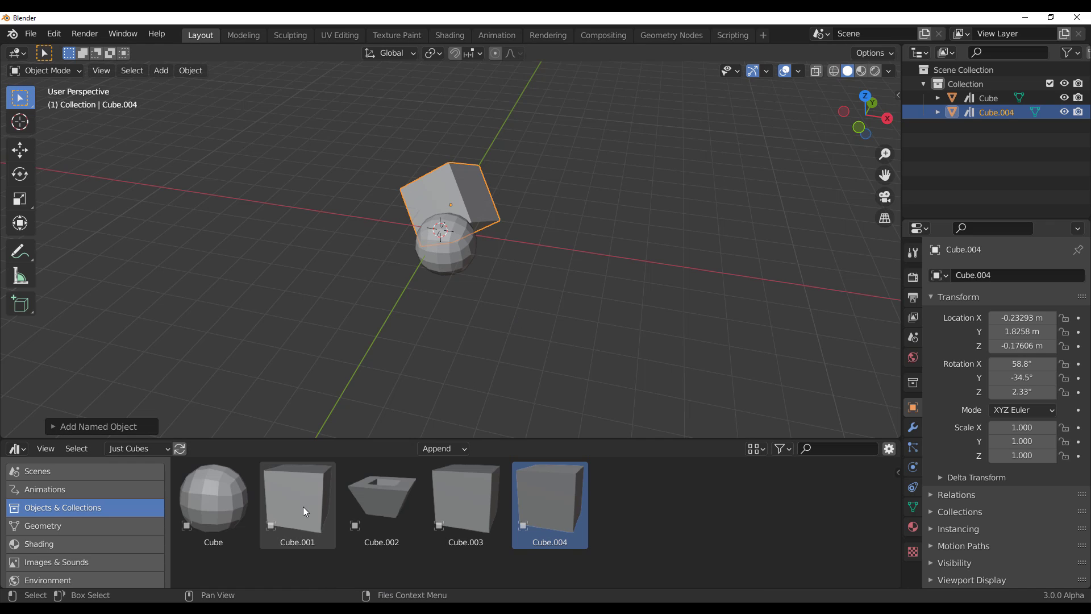
Place two copies of the hollow, tapered Cube.002 asset in the scene, one on each side of the existing objects.
left_click_drag(372, 503, 261, 256)
left_click_drag(330, 514, 639, 244)
scroll(640, 244, "down", 4)
middle_click_drag(639, 244, 610, 289)
scroll(510, 283, "up", 5)
scroll(658, 324, "down", 6)
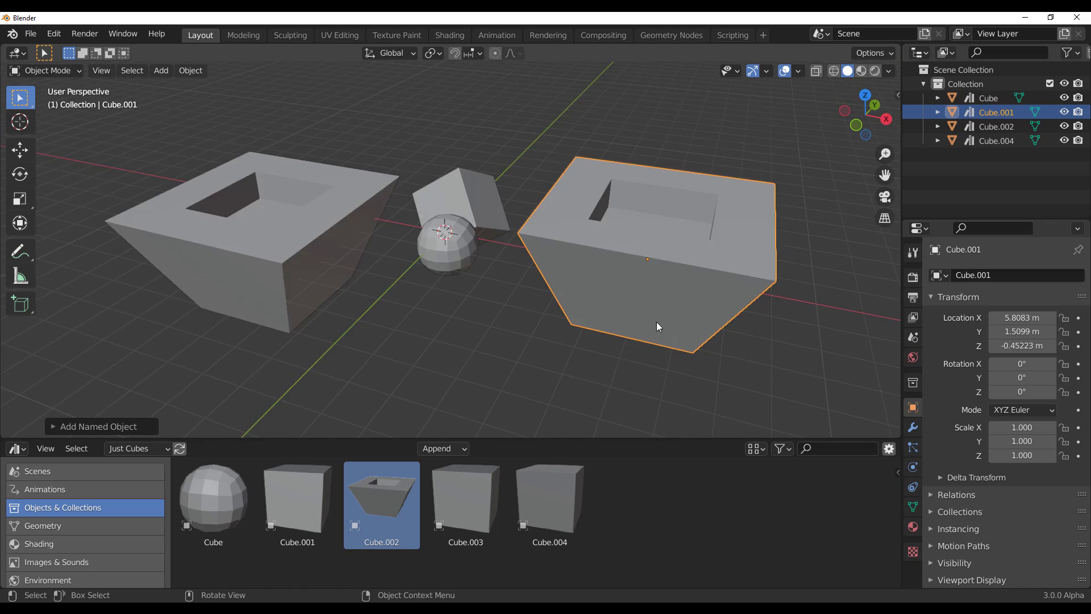
Examine the placed library objects from the opposite side of the scene.
scroll(579, 328, "up", 4)
middle_click_drag(578, 329, 362, 332)
scroll(582, 292, "down", 4)
scroll(449, 333, "up", 3)
scroll(449, 333, "down", 3)
scroll(444, 292, "down", 3)
scroll(444, 293, "up", 3)
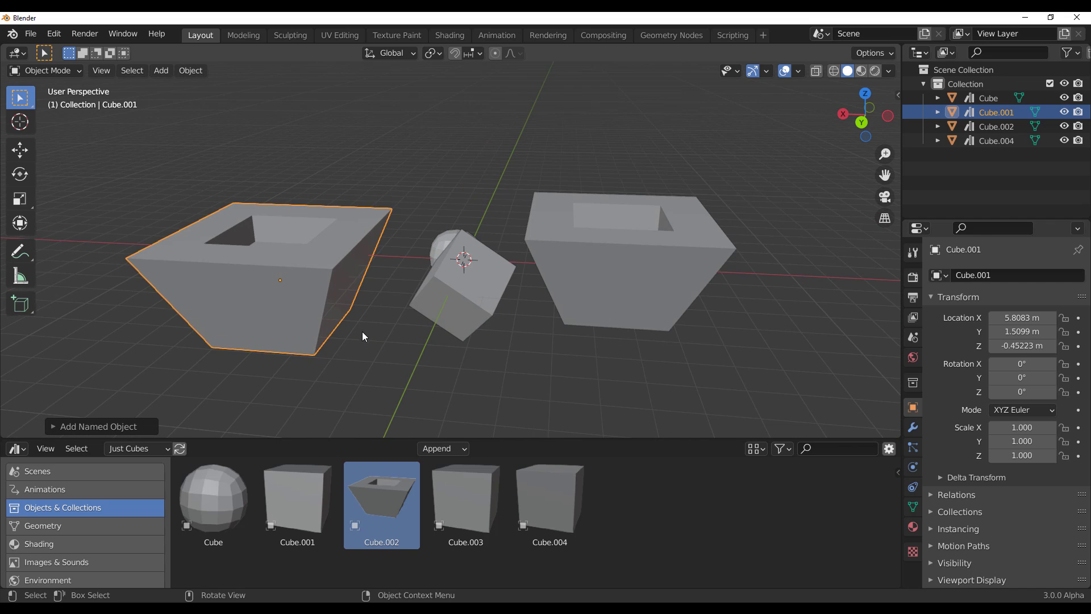
scroll(363, 332, "down", 2)
Add a Monkey mesh in the empty space beside the placed objects and frame it in the viewport.
left_click(437, 377)
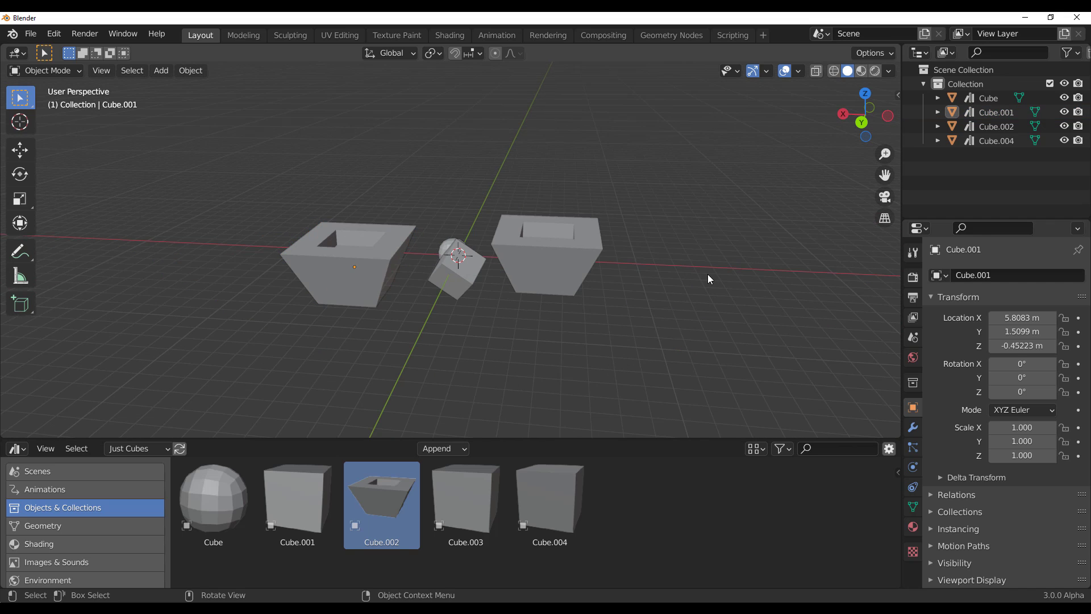
right_click(749, 277, "shift")
key("shift+a")
mouse_move(741, 264)
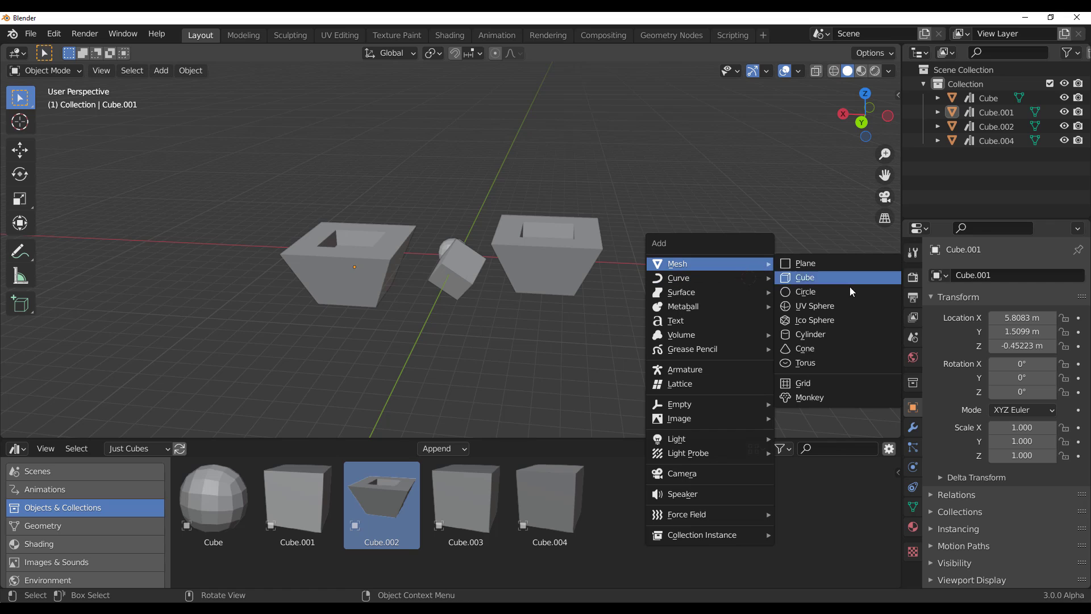
left_click(810, 395)
middle_click_drag(796, 364, 460, 340, "shift")
scroll(661, 313, "up", 3)
key("KP_Decimal")
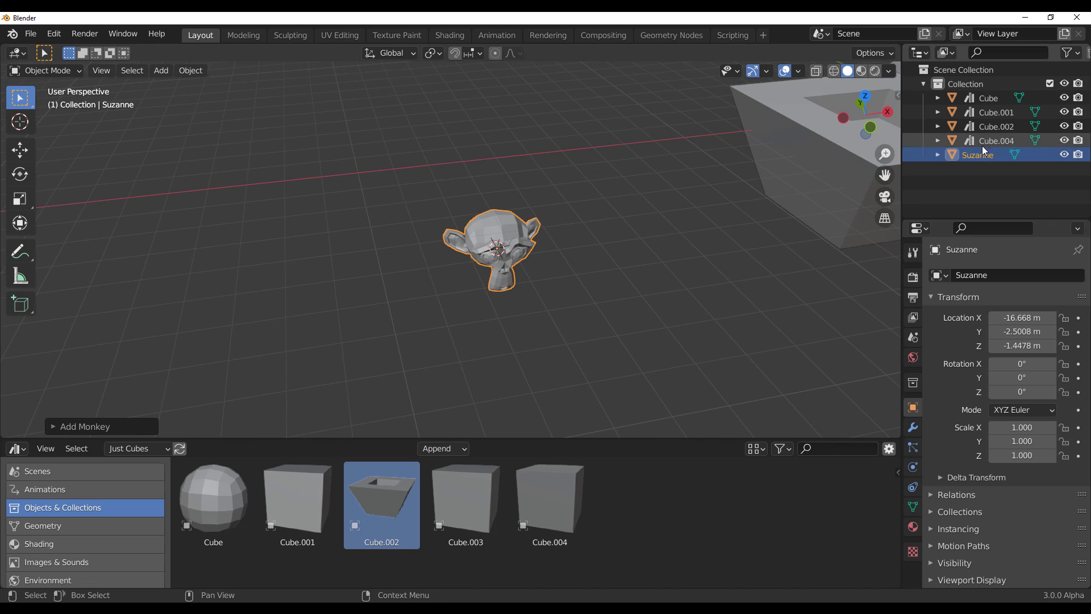
Try to mark the Suzanne monkey object as an asset.
right_click(980, 155)
mouse_move(896, 221)
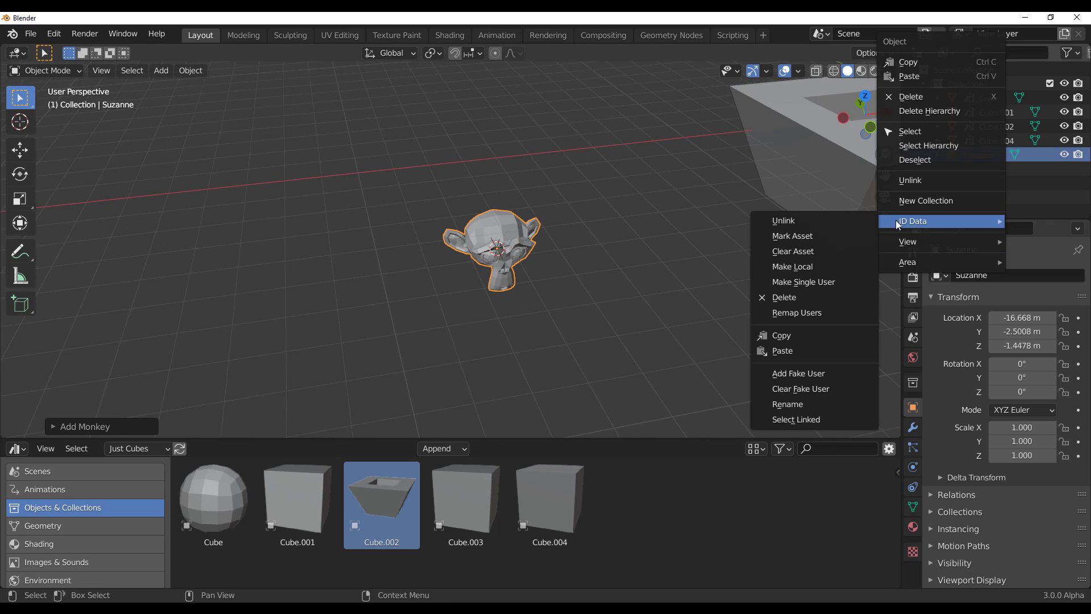
left_click(822, 235)
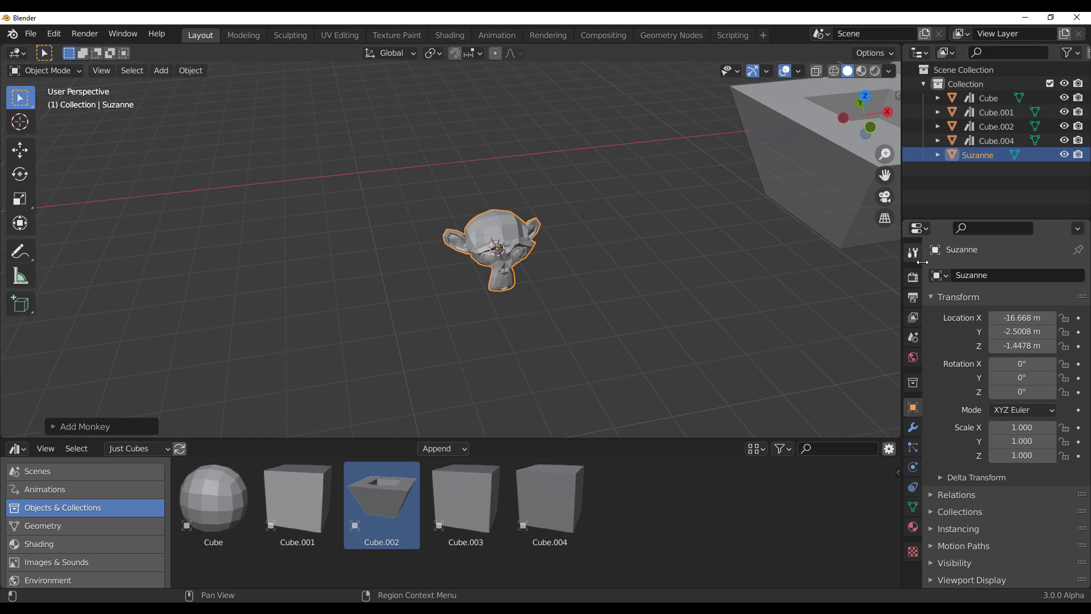
right_click(937, 277)
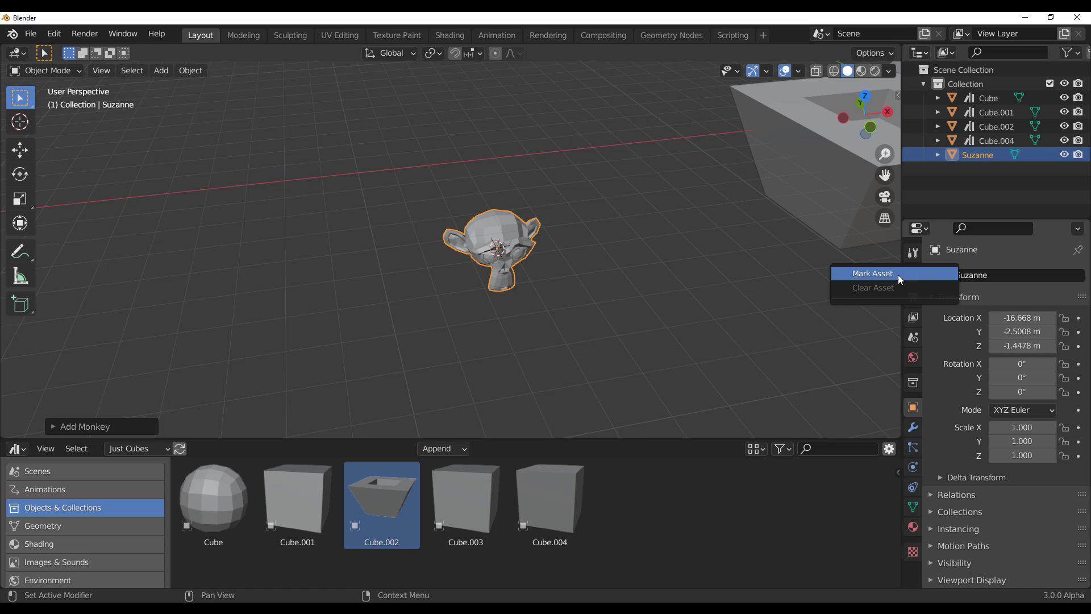
right_click(940, 277)
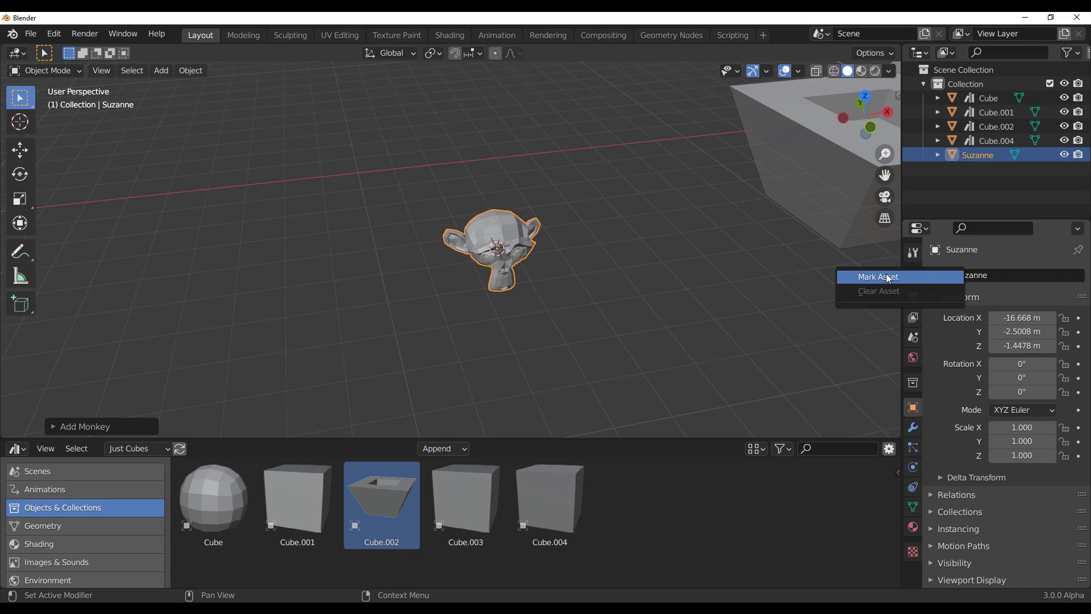
left_click(891, 276)
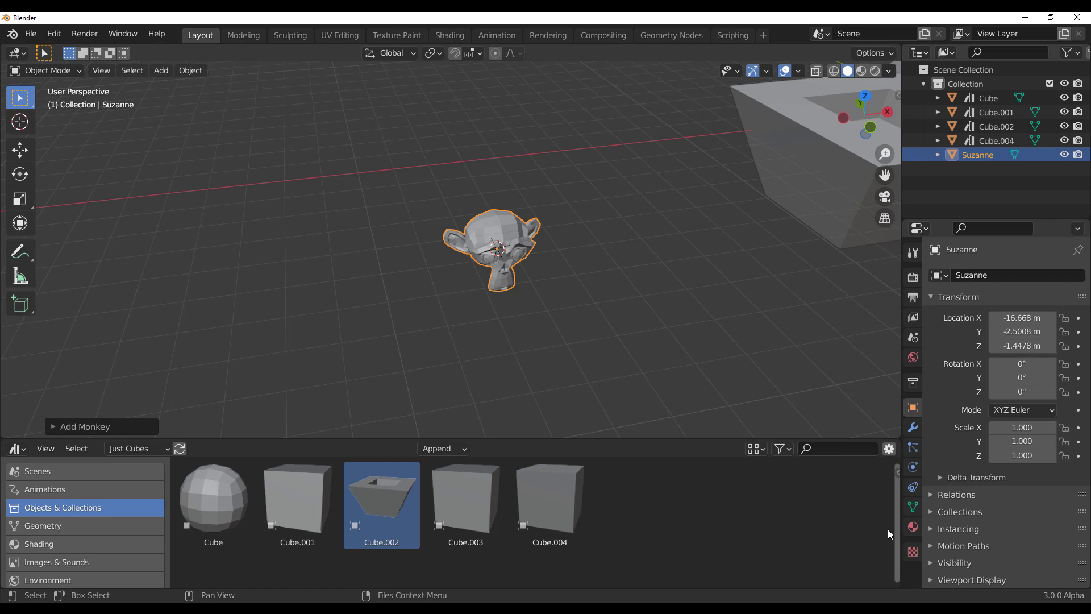
Show the details and preview of the selected Cube.002 asset in the Asset Browser.
left_click(891, 451)
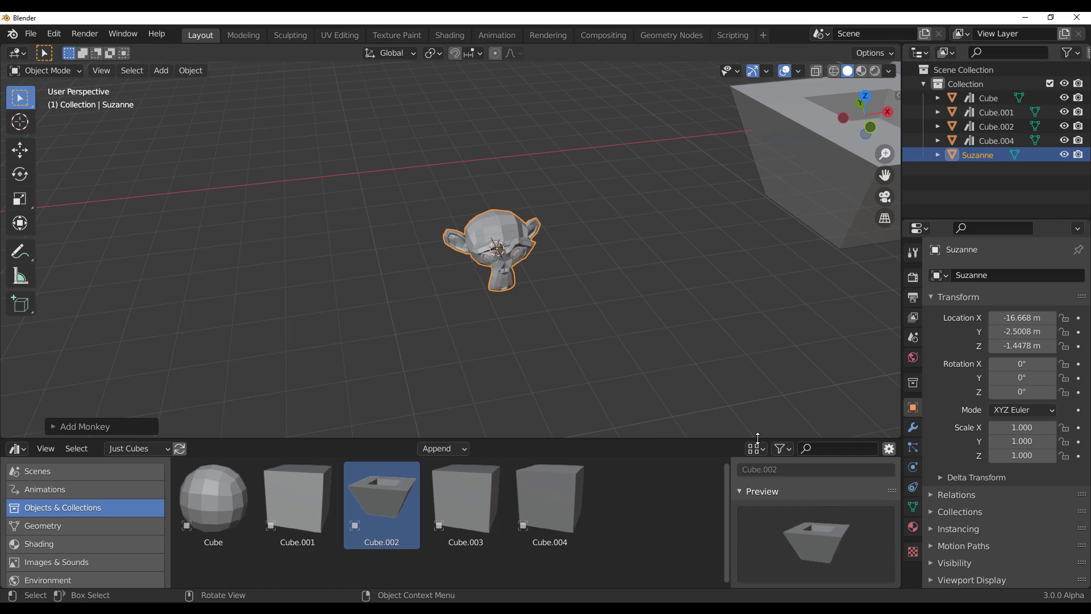
Enlarge the Asset Browser to show Cube.002's details and tags, and open its description for editing.
left_click_drag(756, 438, 762, 291)
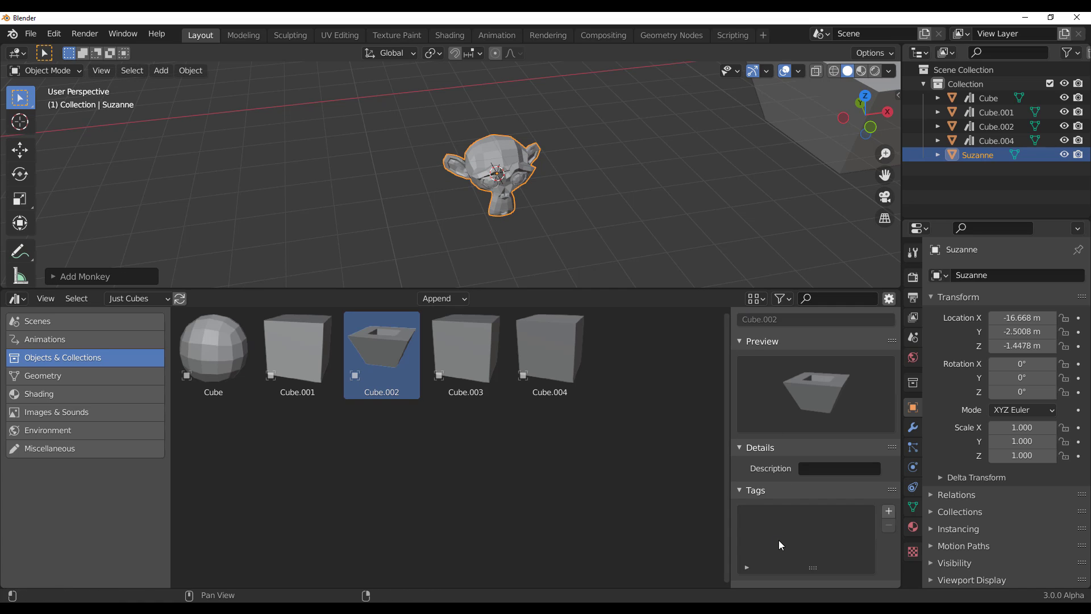
left_click(835, 470)
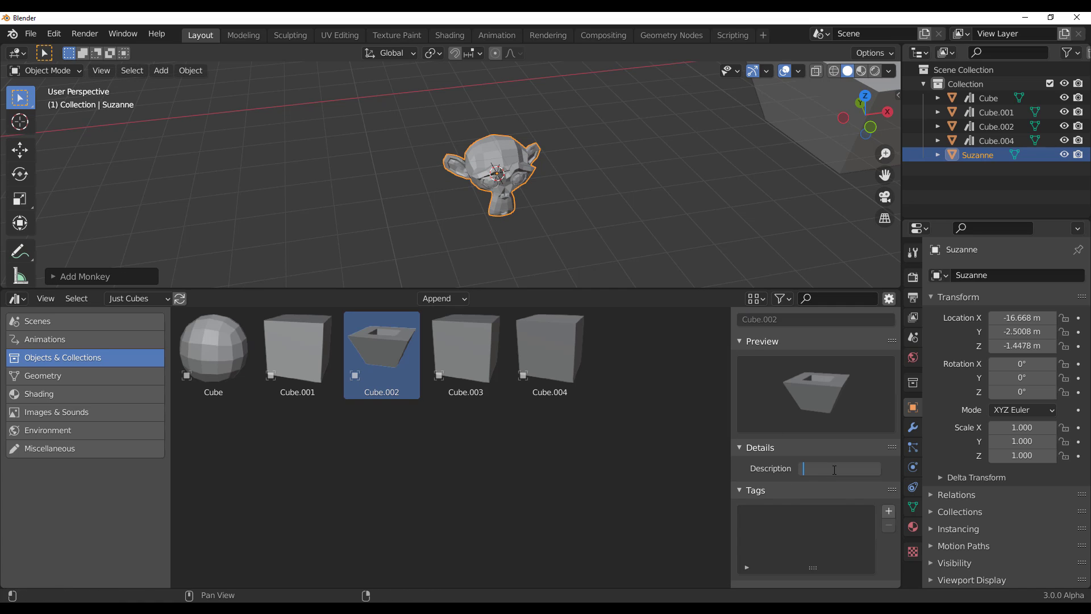
left_click(809, 524)
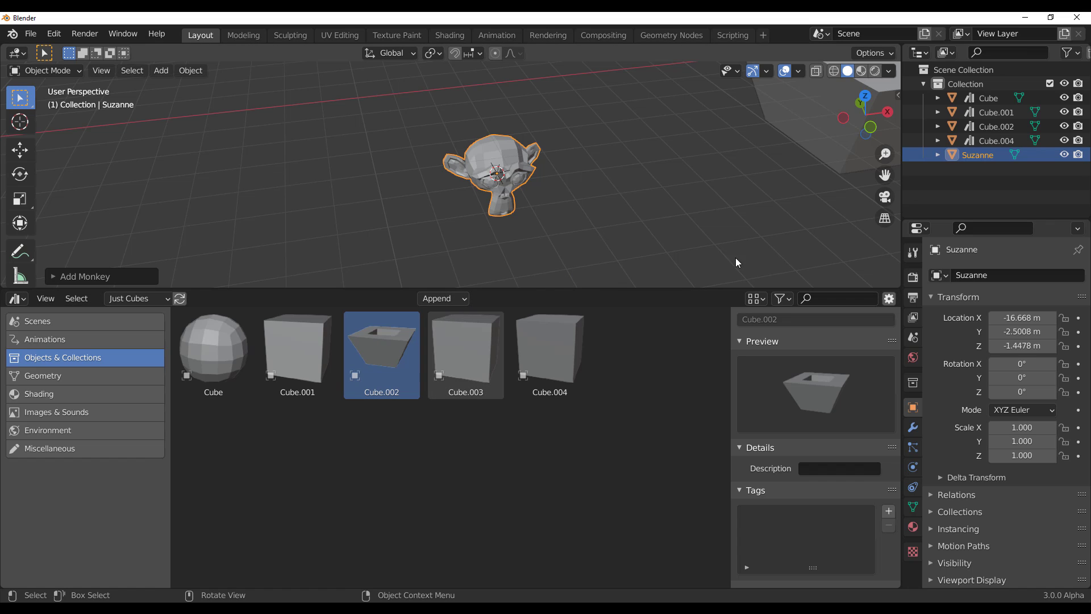
middle_click_drag(736, 257, 584, 242)
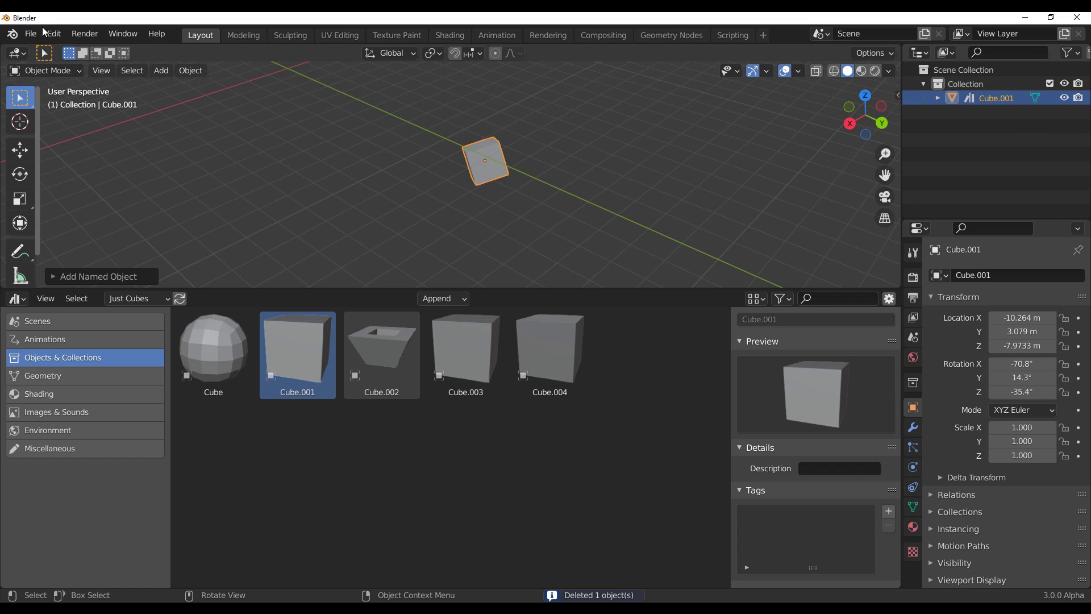
Start a new file without saving the changes to the current scene, and frame the default cube.
left_click(32, 33)
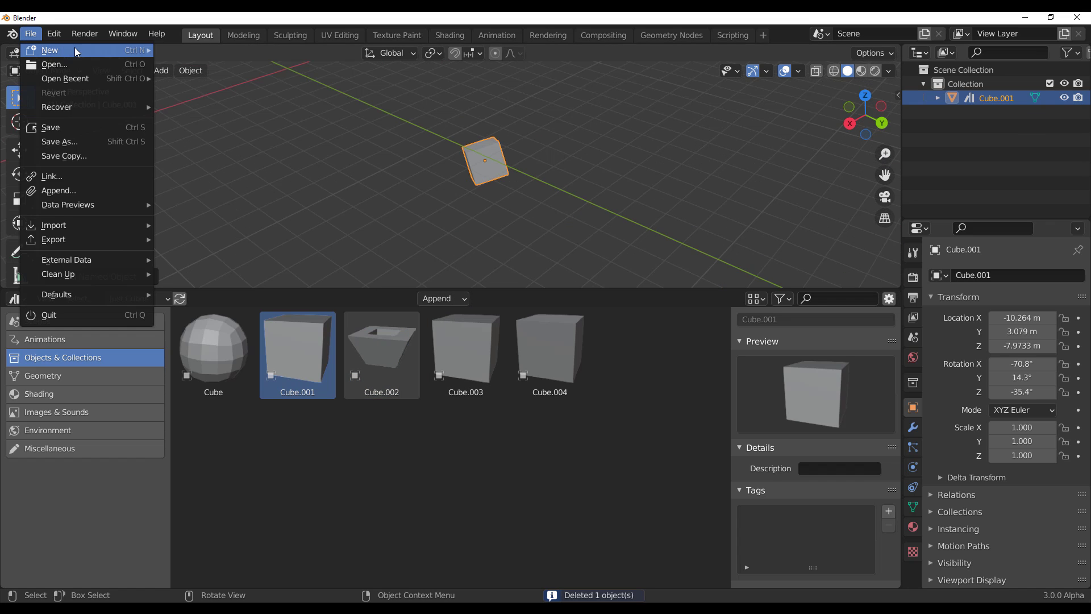
mouse_move(74, 50)
left_click(217, 52)
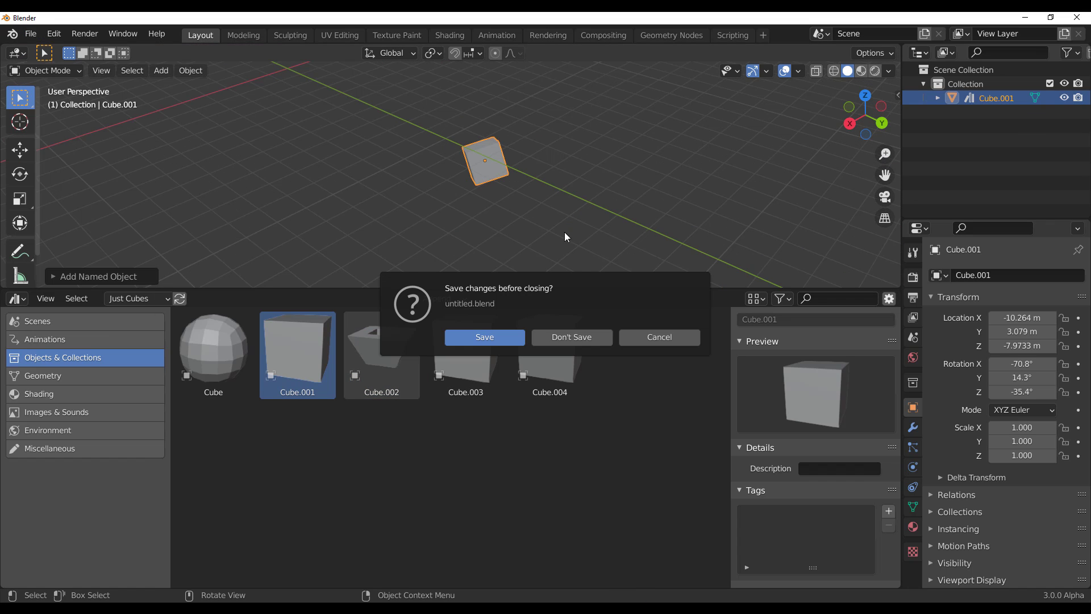
left_click(582, 336)
middle_click_drag(453, 324, 483, 275)
scroll(483, 276, "up", 5)
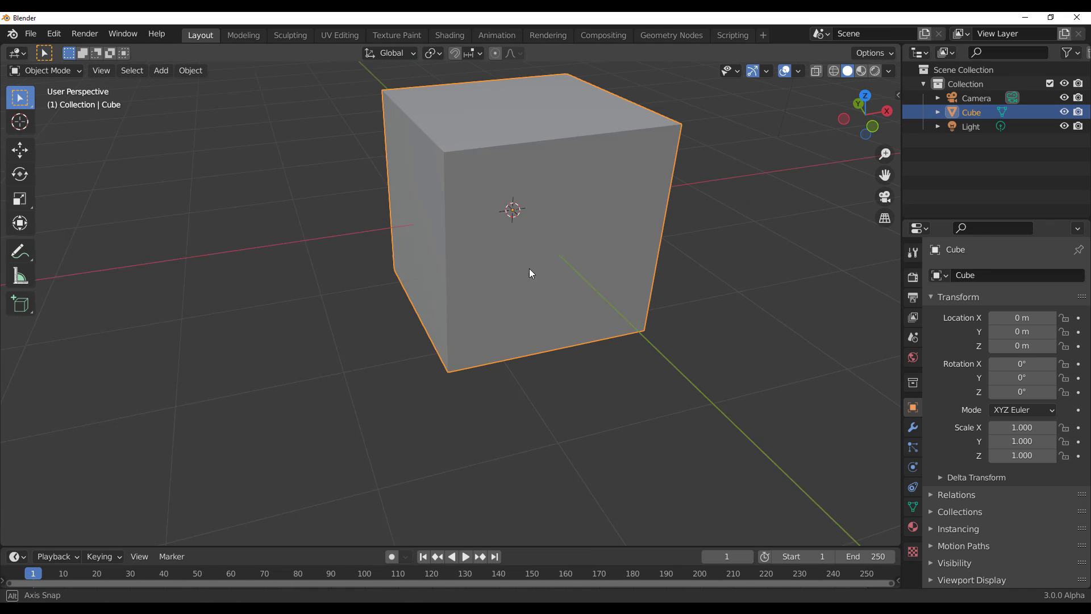
Switch to the Geometry Nodes workspace and create a new node tree for the default cube.
left_click(669, 36)
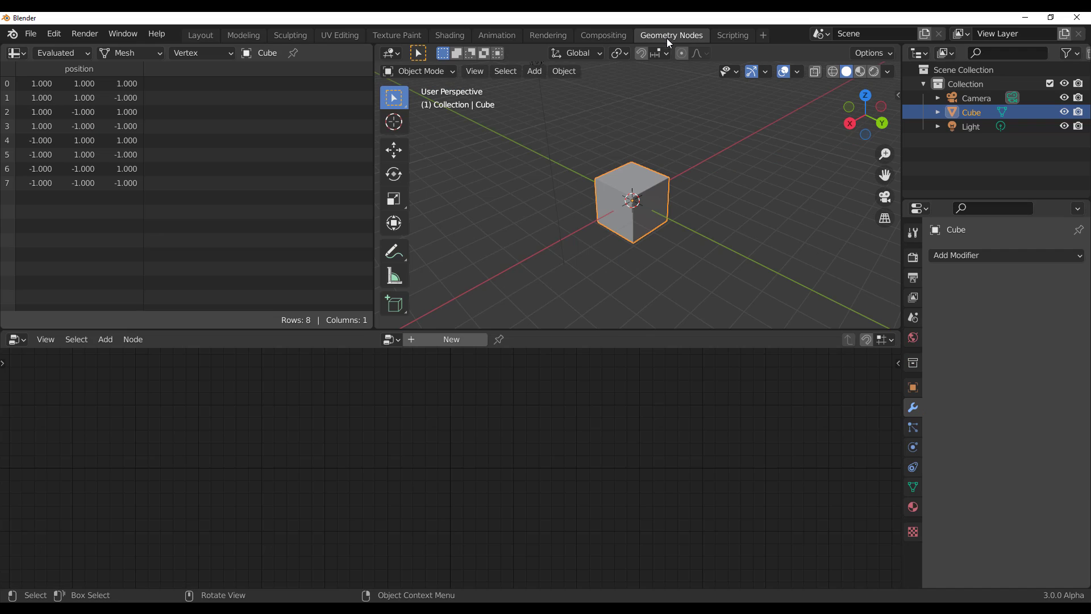
left_click(450, 340)
scroll(418, 448, "up", 3)
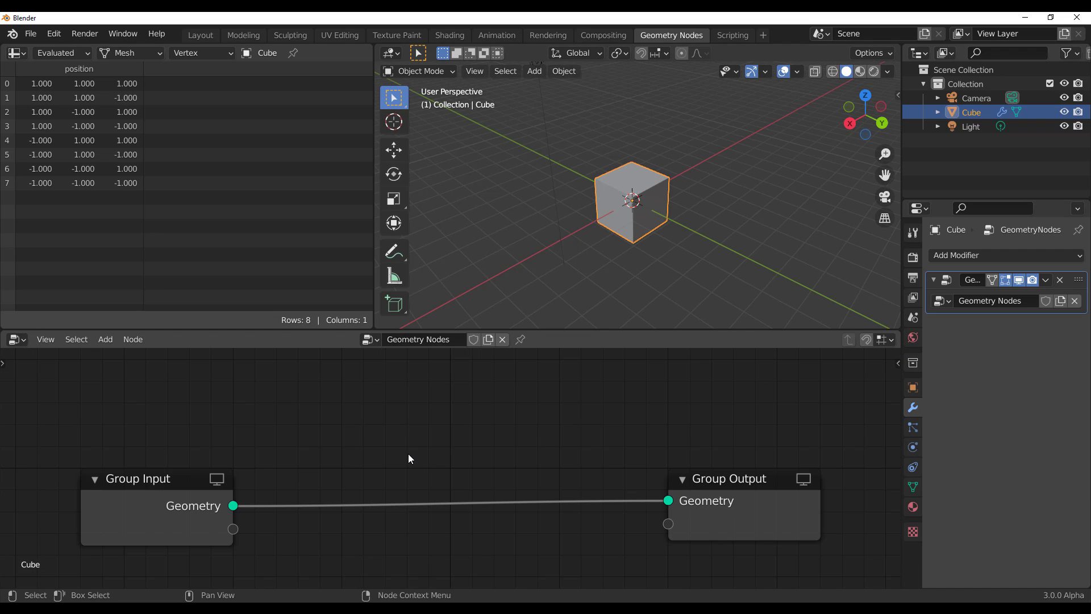
Insert a Delete Geometry node between the Group Input and Group Output nodes.
key("shift+a")
left_click(365, 350)
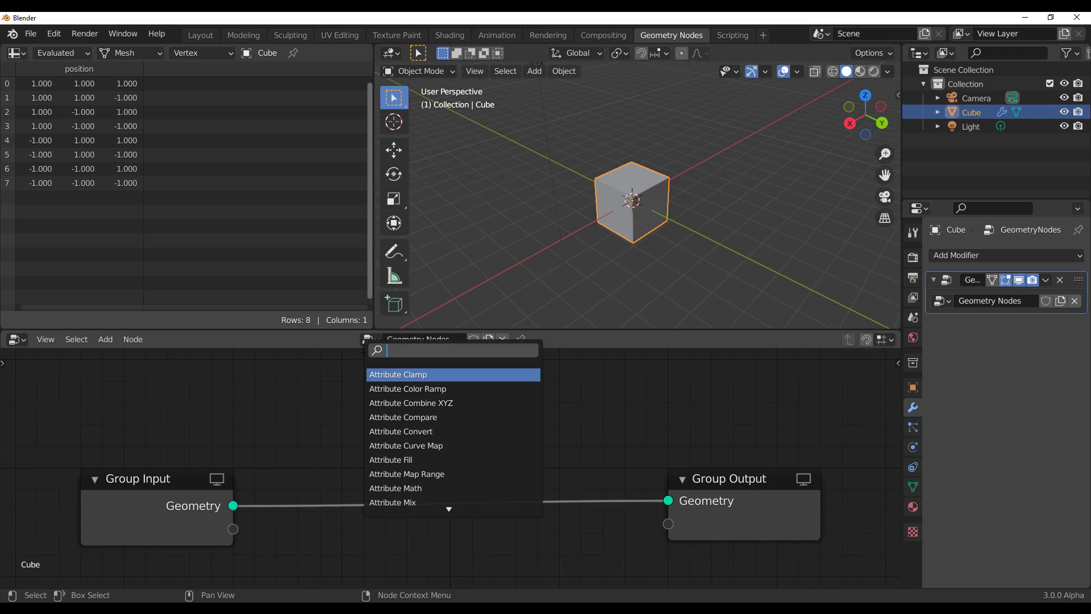
type("dele")
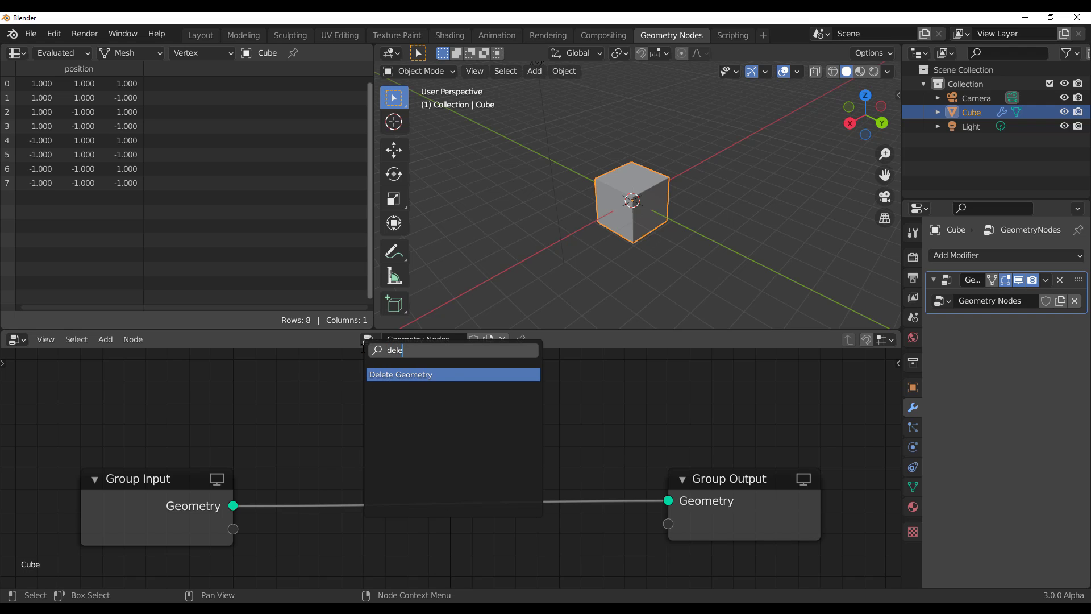
key("Return")
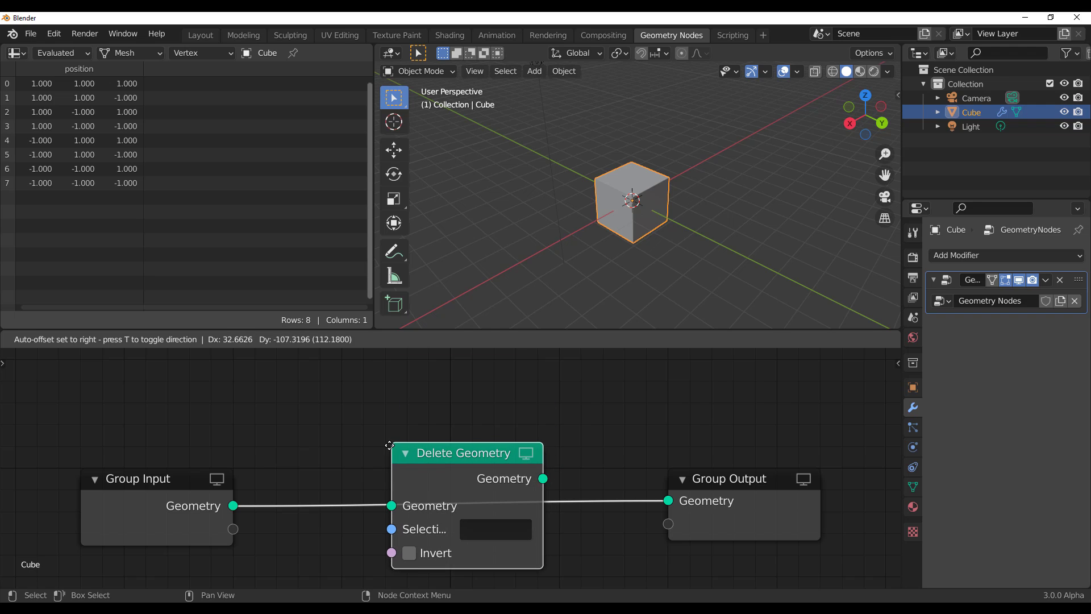
left_click(390, 439)
scroll(575, 442, "down", 2)
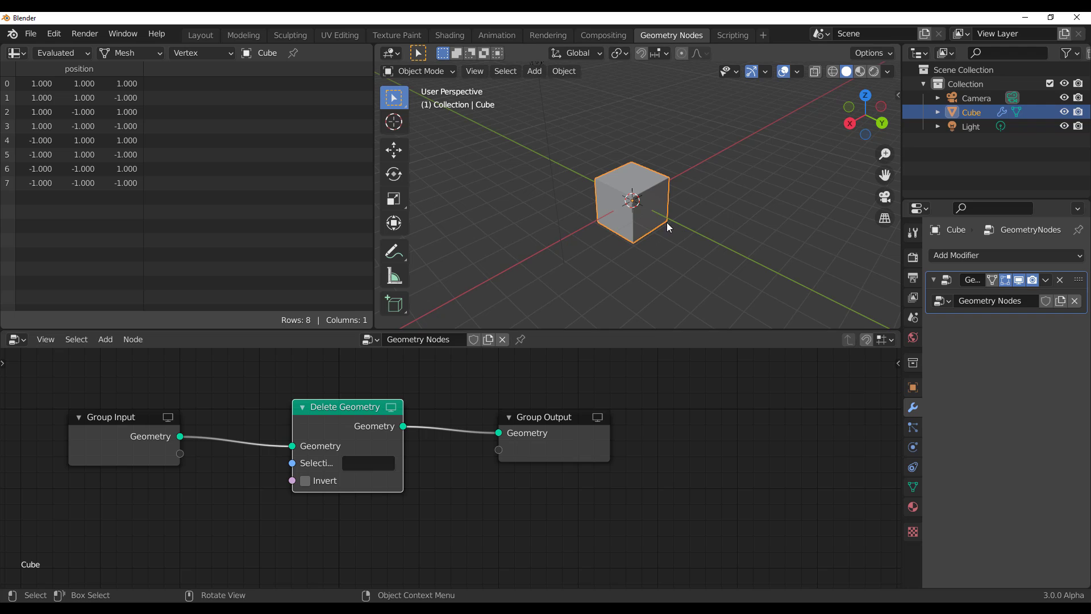
Select the cube's top face and two adjoining side faces using face selection in Edit Mode.
middle_click_drag(667, 223, 540, 142)
key("Tab")
scroll(631, 207, "down", 3)
left_click(495, 71)
scroll(583, 195, "up", 4)
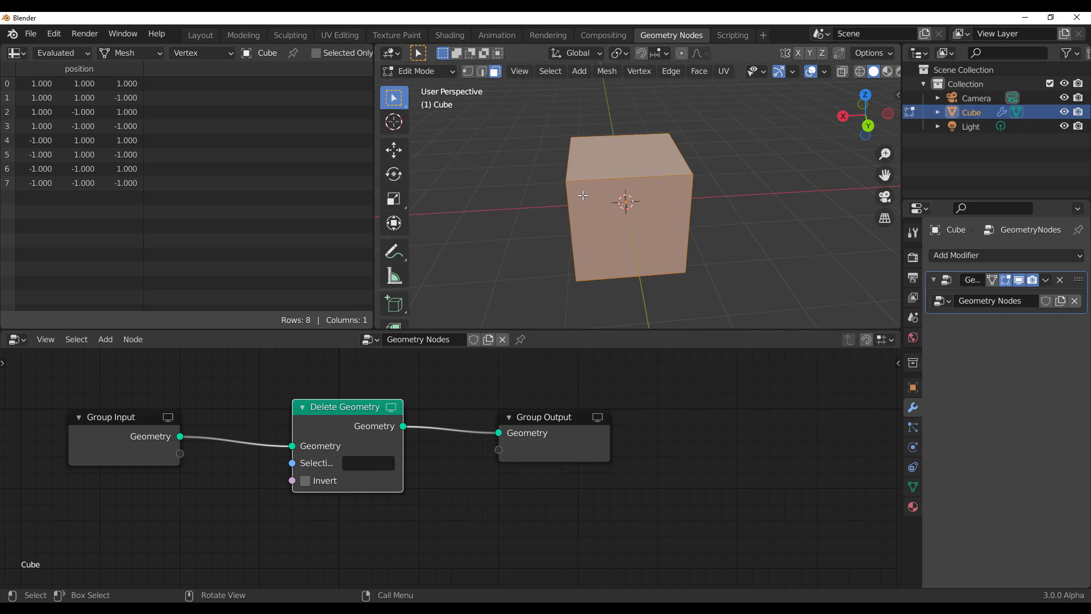
mouse_move(640, 210)
middle_mouse_down()
mouse_move(630, 164)
mouse_move(633, 202)
middle_mouse_up()
left_click(635, 202)
key("a")
scroll(633, 203, "down", 4)
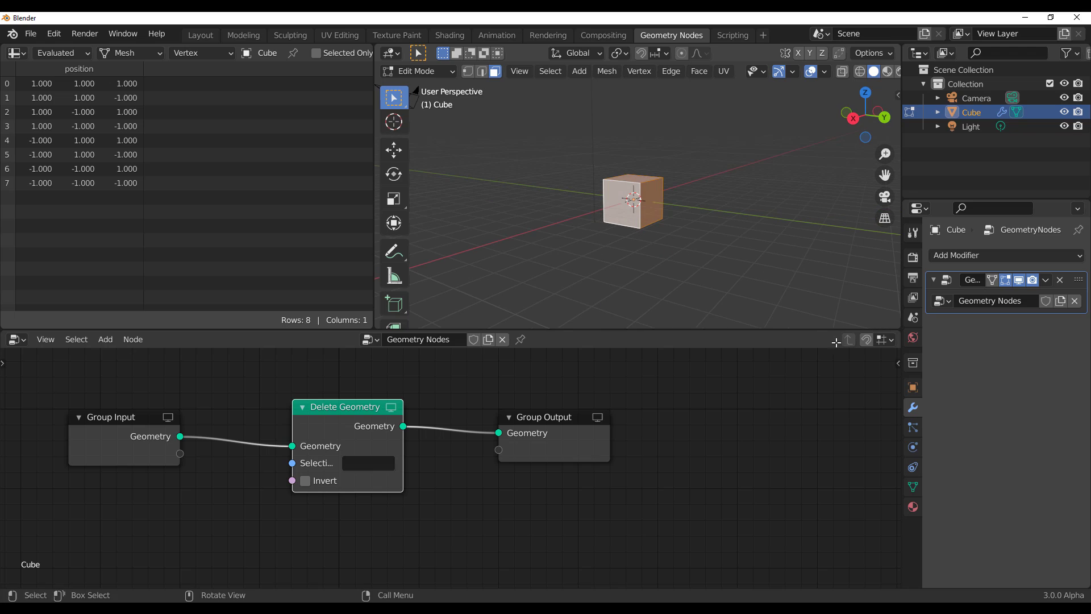
Create a vertex group on the cube and assign the selected faces to it with weight 1.000.
left_click(913, 487)
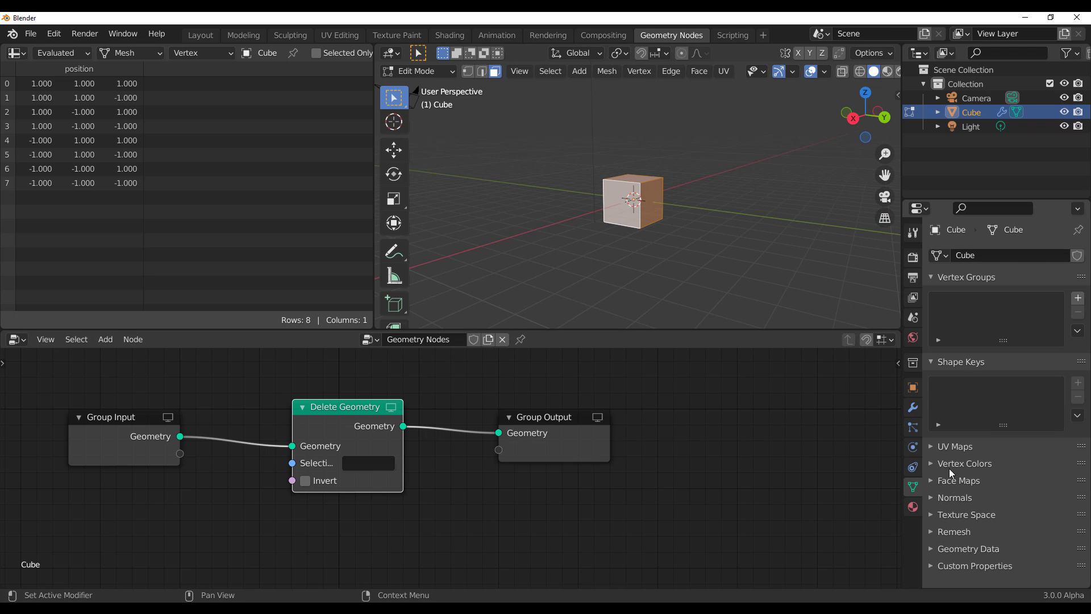
left_click(1078, 299)
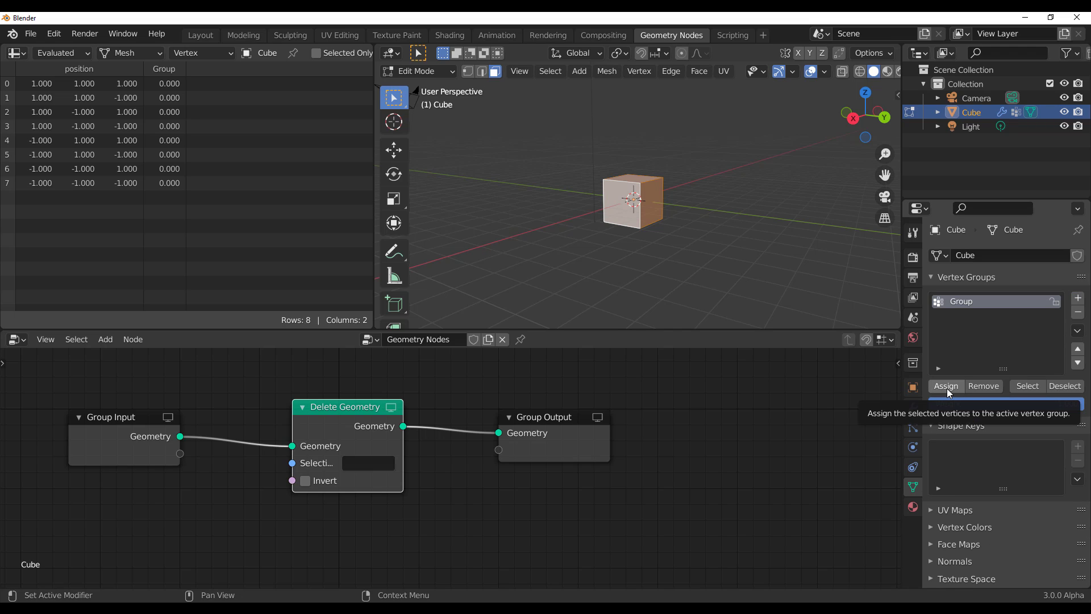
left_click(947, 386)
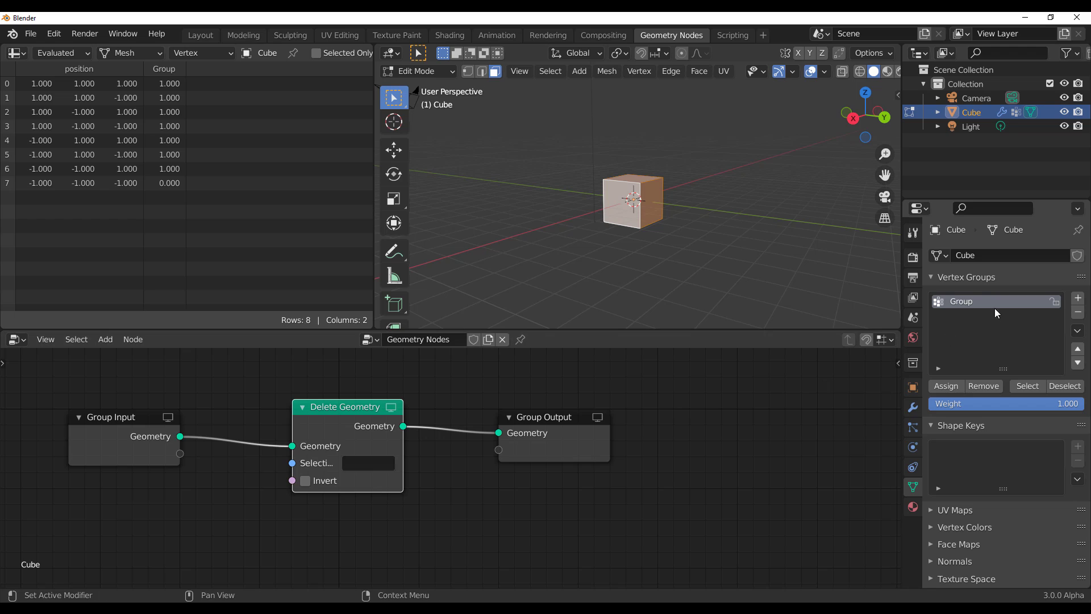
Set the Delete Geometry node's selection to the Group attribute and return the cube to Object Mode.
left_click(362, 463)
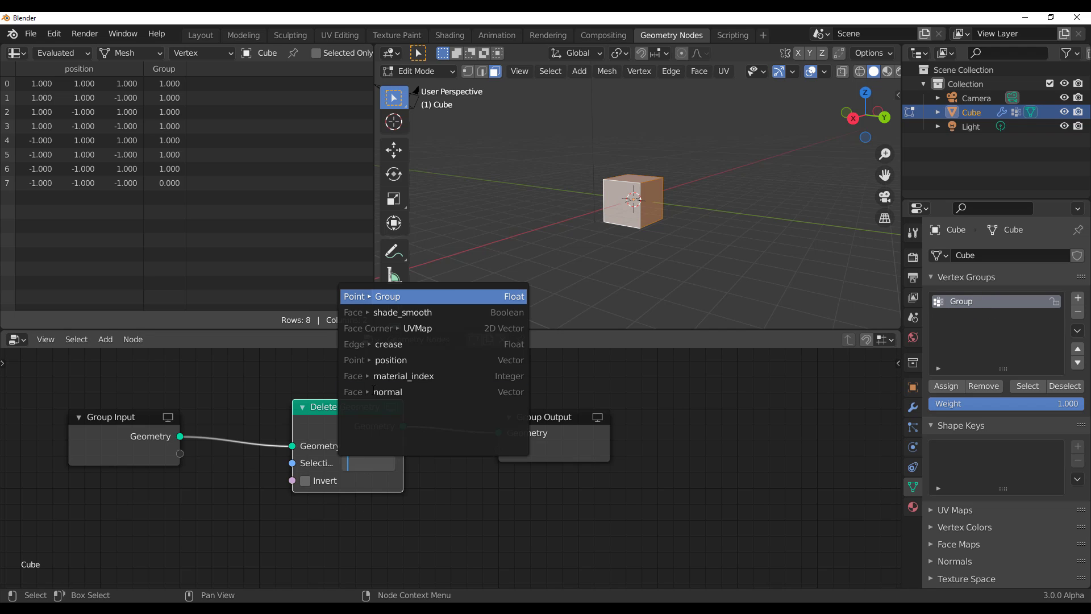
left_click(411, 299)
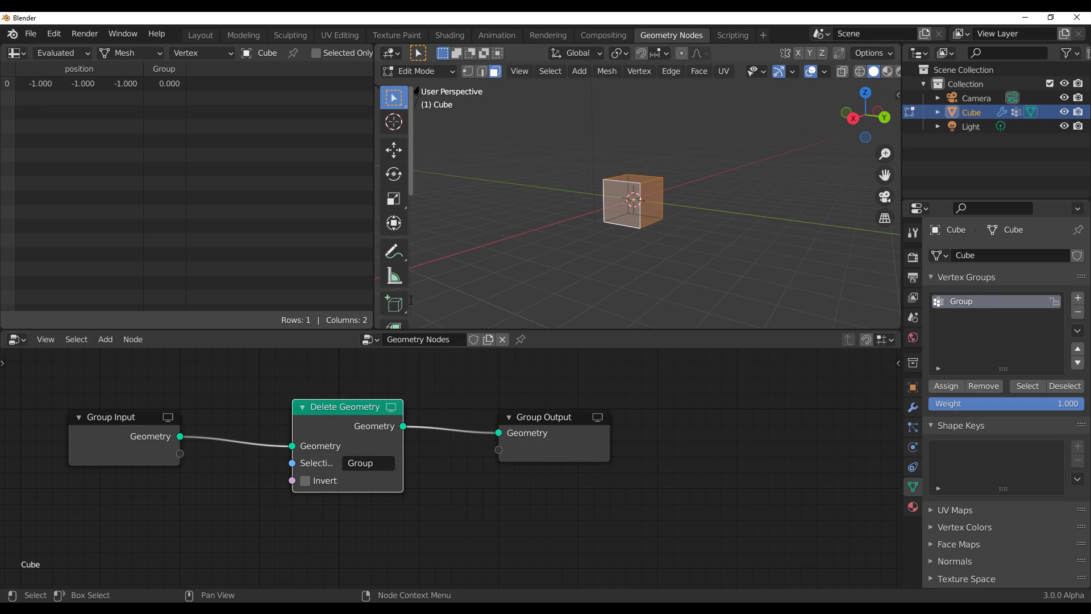
mouse_move(432, 216)
middle_mouse_down()
mouse_move(426, 195)
mouse_move(773, 201)
mouse_move(675, 223)
middle_mouse_up()
key("Tab")
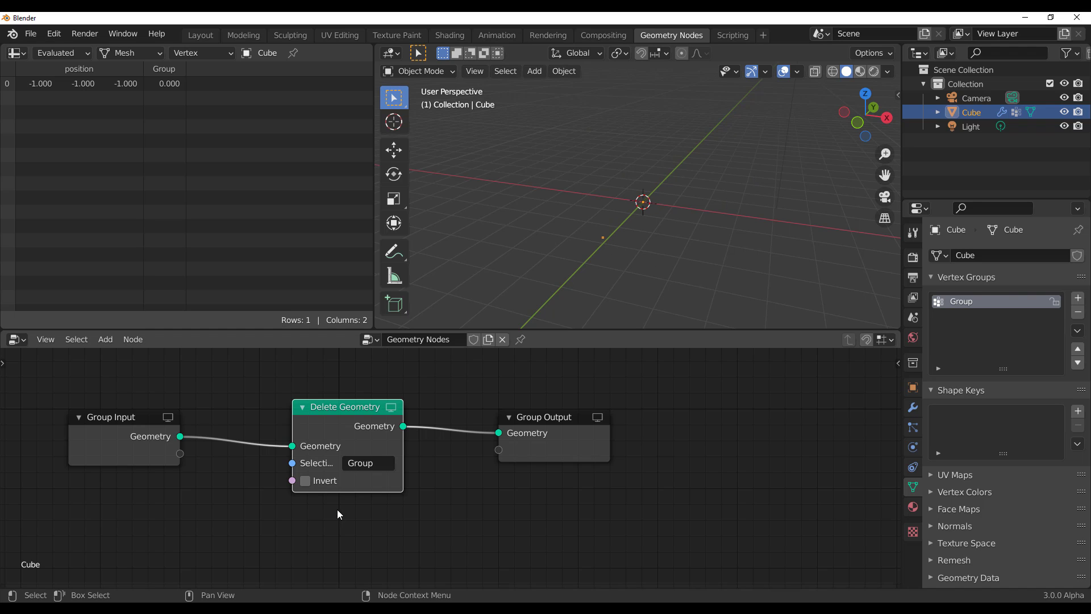
Invert the Delete Geometry node's selection and inspect the cube from several sides.
left_click(305, 481)
middle_click_drag(673, 280, 456, 258)
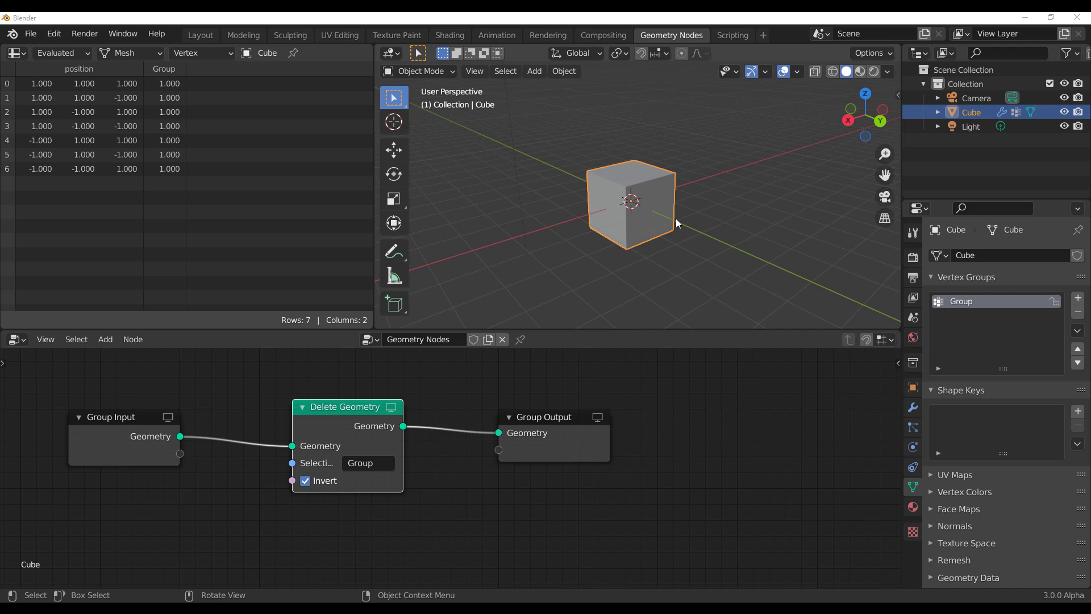
middle_click_drag(662, 216, 780, 213)
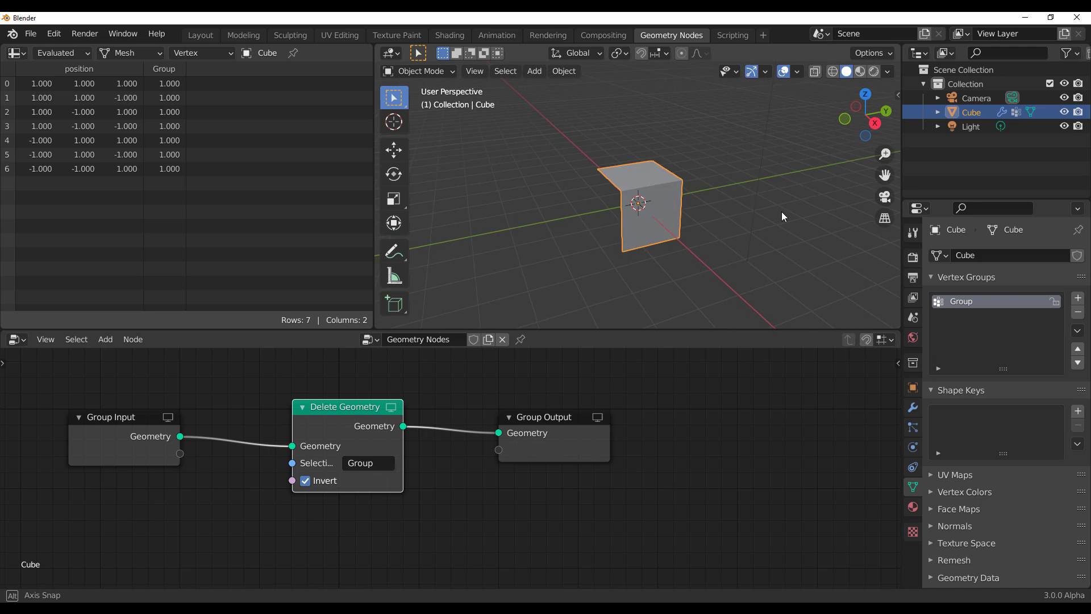
Move the Group Output node away and insert a Mesh to Curve node after Delete Geometry.
left_click_drag(606, 422, 615, 418)
scroll(482, 479, "down", 2)
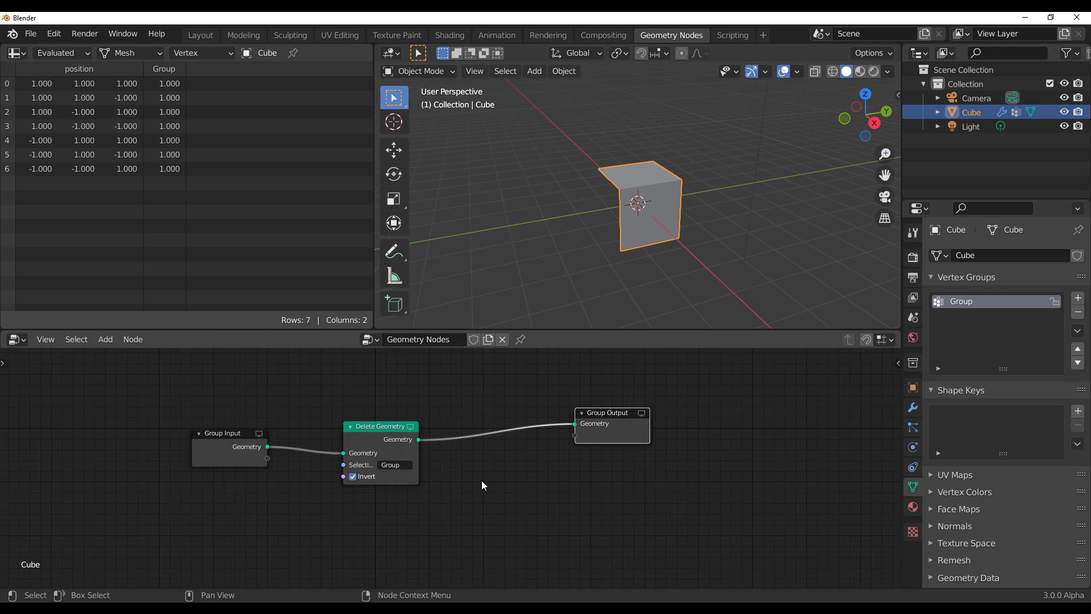
middle_click_drag(535, 496, 395, 444)
left_click_drag(472, 386, 537, 415)
key("shift+a")
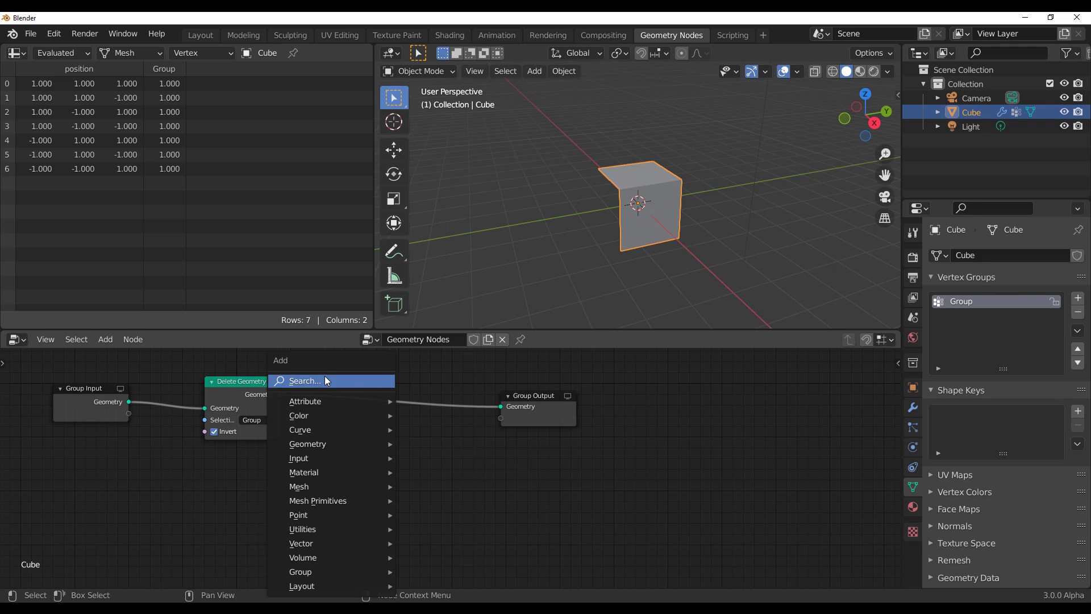
left_click(325, 377)
type("curve")
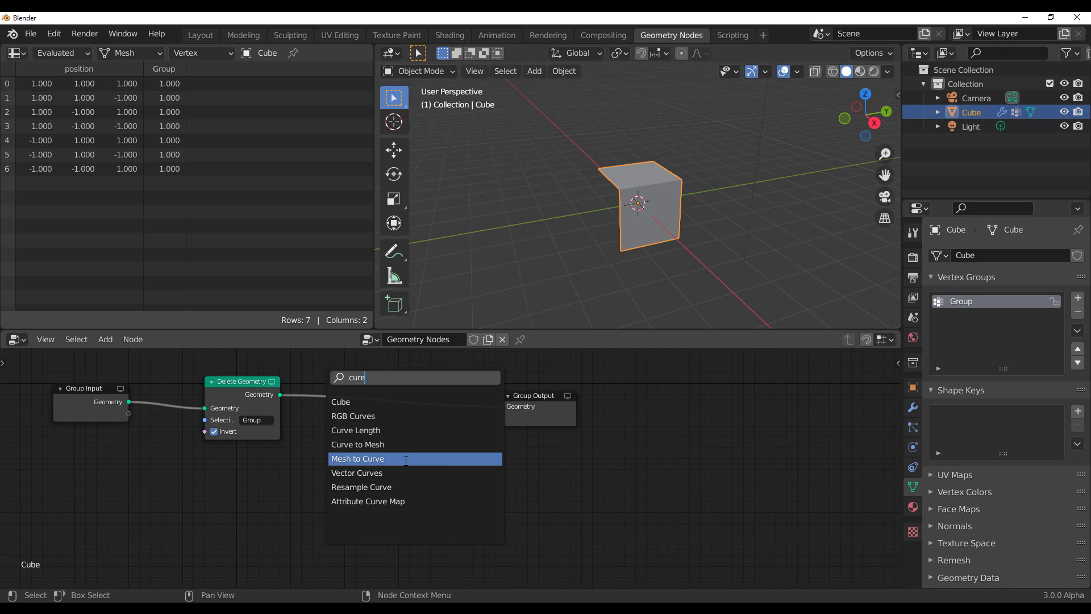
left_click(415, 459)
left_click(404, 469)
Add a Bezier circle in the empty space beside the cube and scale it down.
middle_click_drag(710, 262, 554, 252)
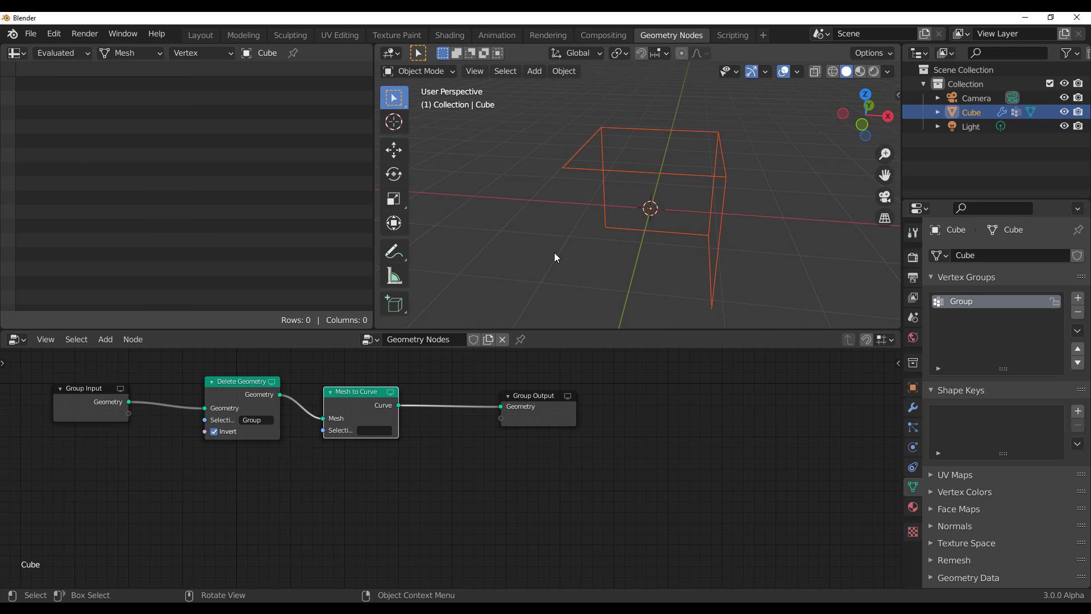
right_click(555, 250, "shift")
key("shift+a")
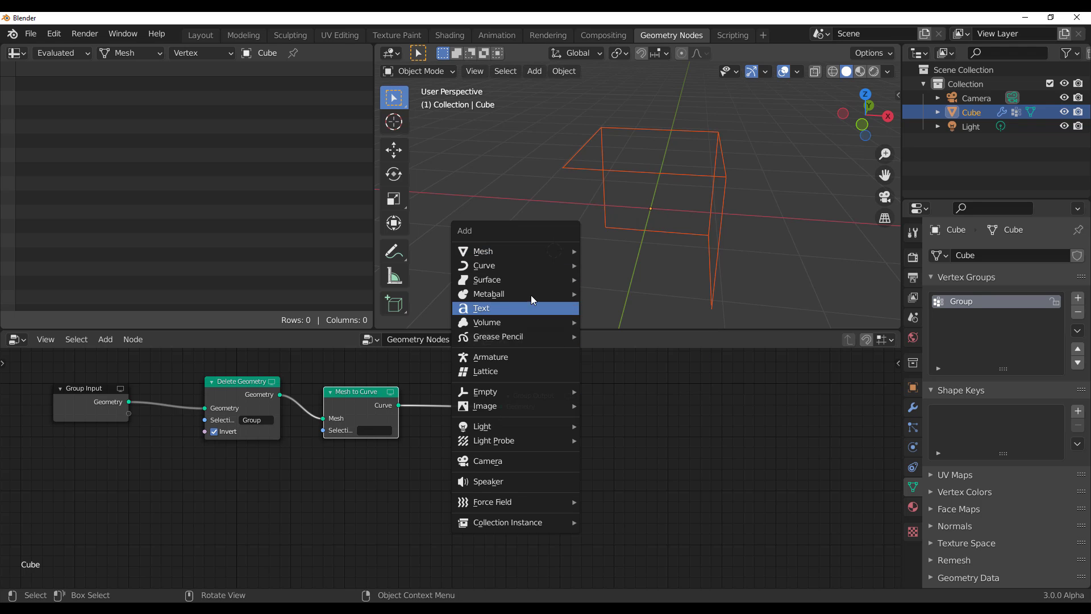
mouse_move(536, 264)
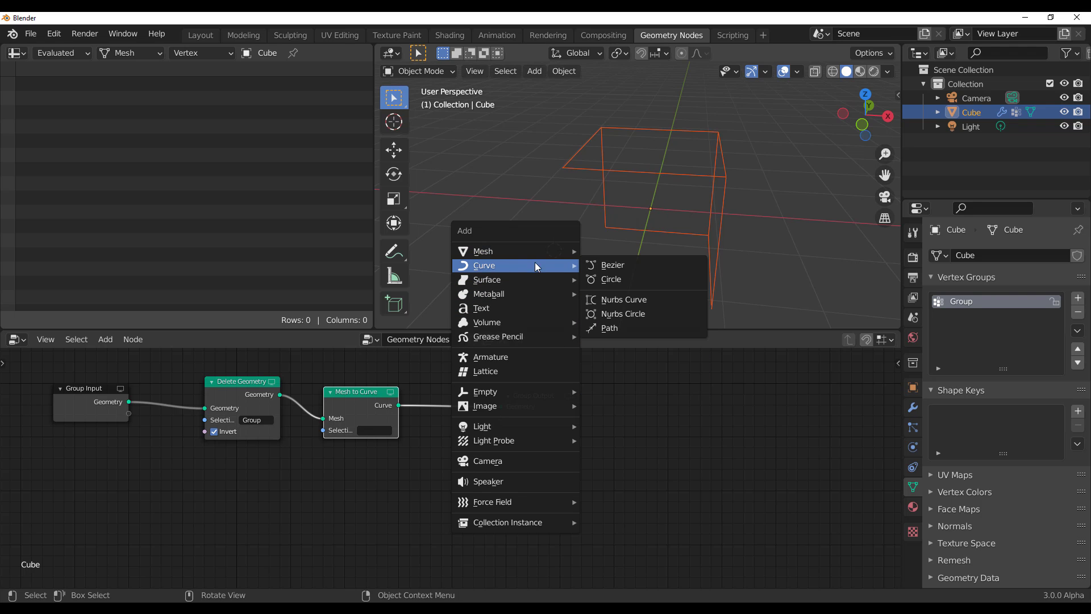
left_click(619, 280)
key("s")
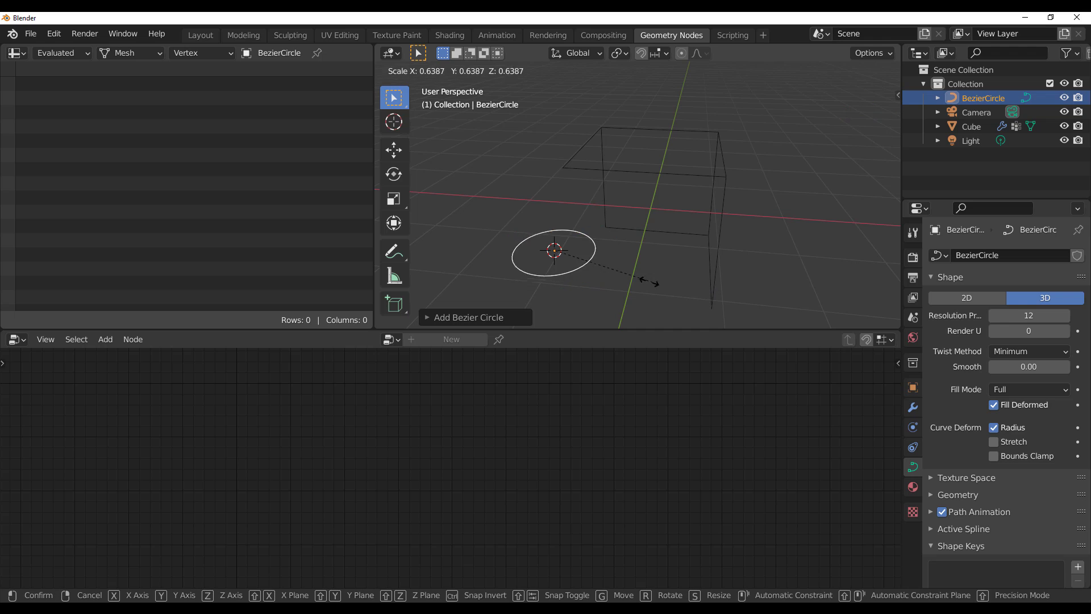
left_click(592, 245)
Reselect the cube and insert a Curve to Mesh node between Mesh to Curve and a more widely spaced Group Output.
left_click(664, 229)
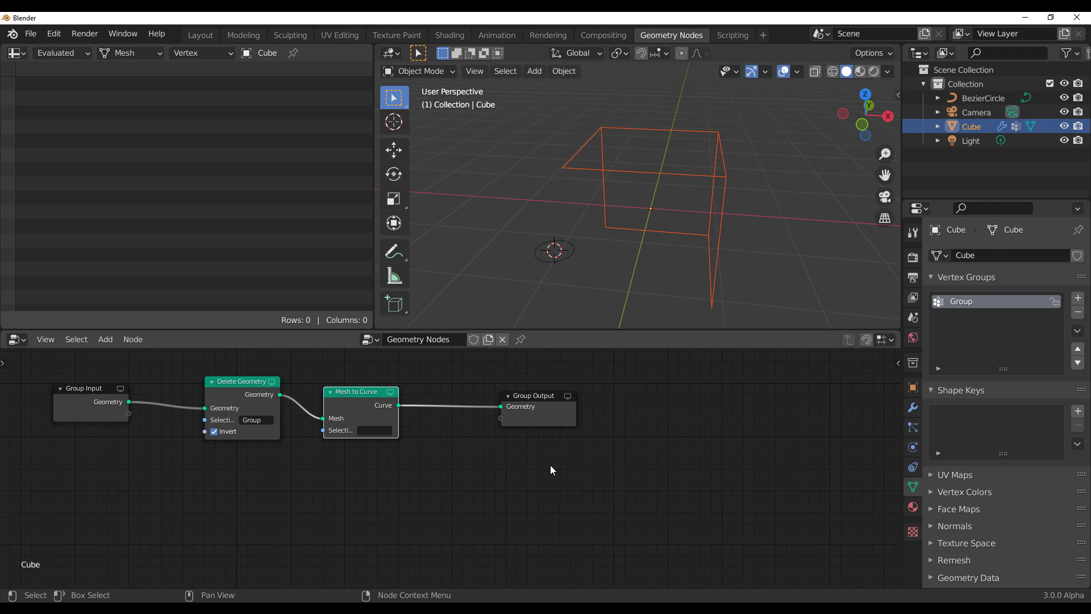
middle_click_drag(551, 466, 449, 410)
left_click_drag(449, 410, 571, 411)
scroll(324, 463, "up", 2, "ctrl")
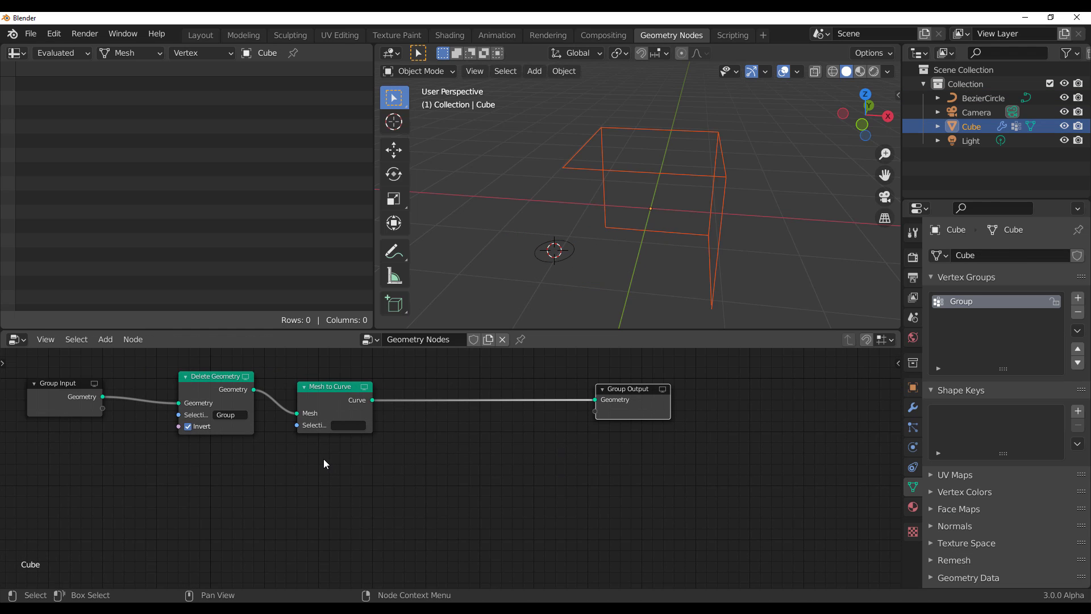
key("shift+a")
type("curve to")
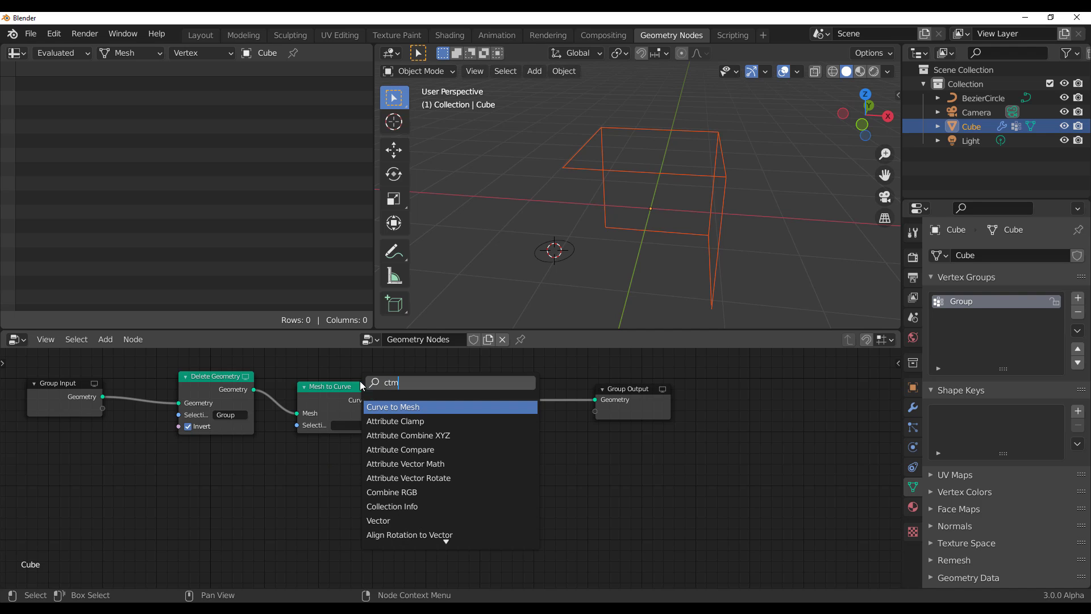
key("Return")
left_click(422, 399)
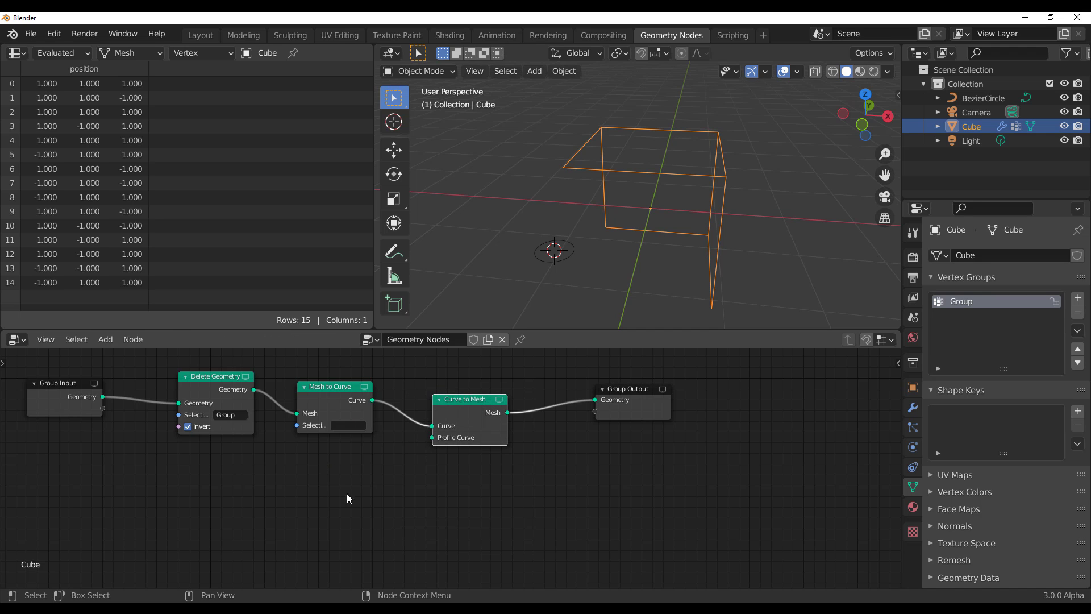
Add an Object Info node set to BezierCircle and link its Geometry output to the Curve to Mesh node's Profile Curve.
key("shift+a")
left_click(323, 375)
type("o")
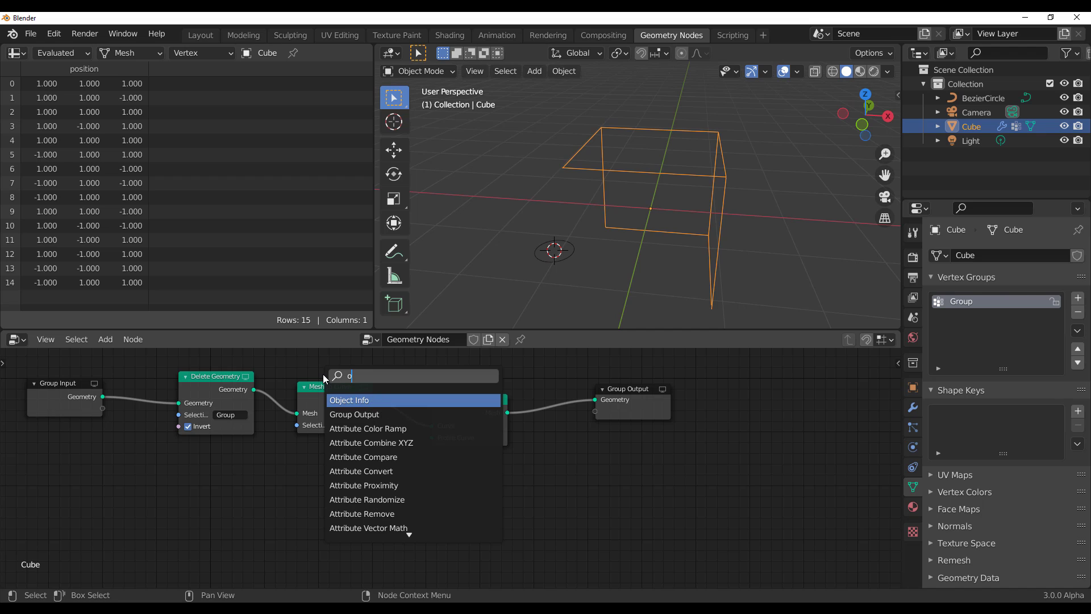
type("bj")
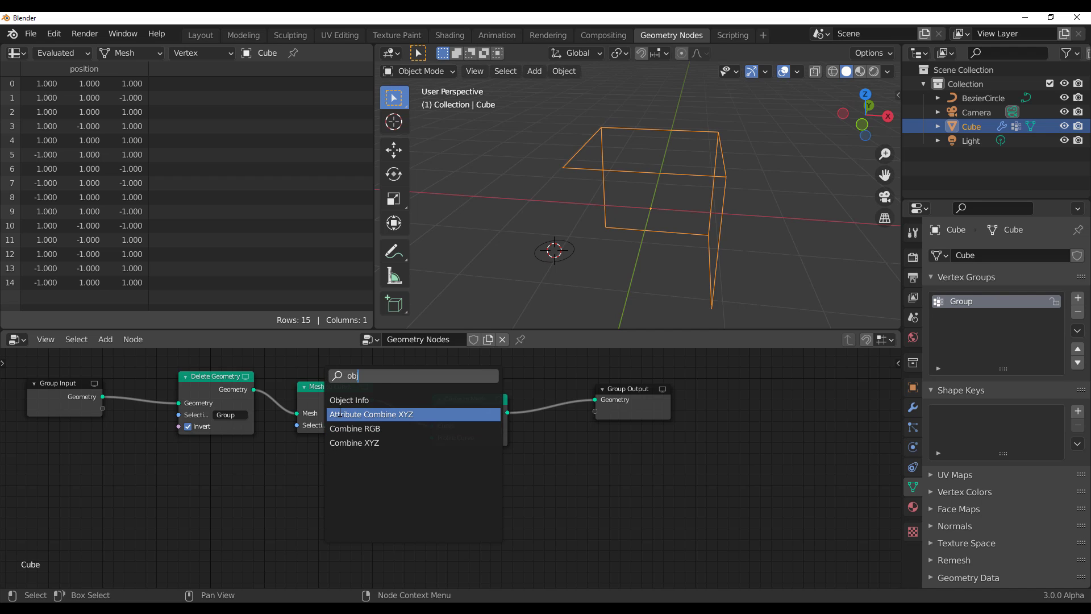
left_click(339, 401)
left_click(329, 510)
left_click_drag(359, 525, 436, 442)
left_click(318, 554)
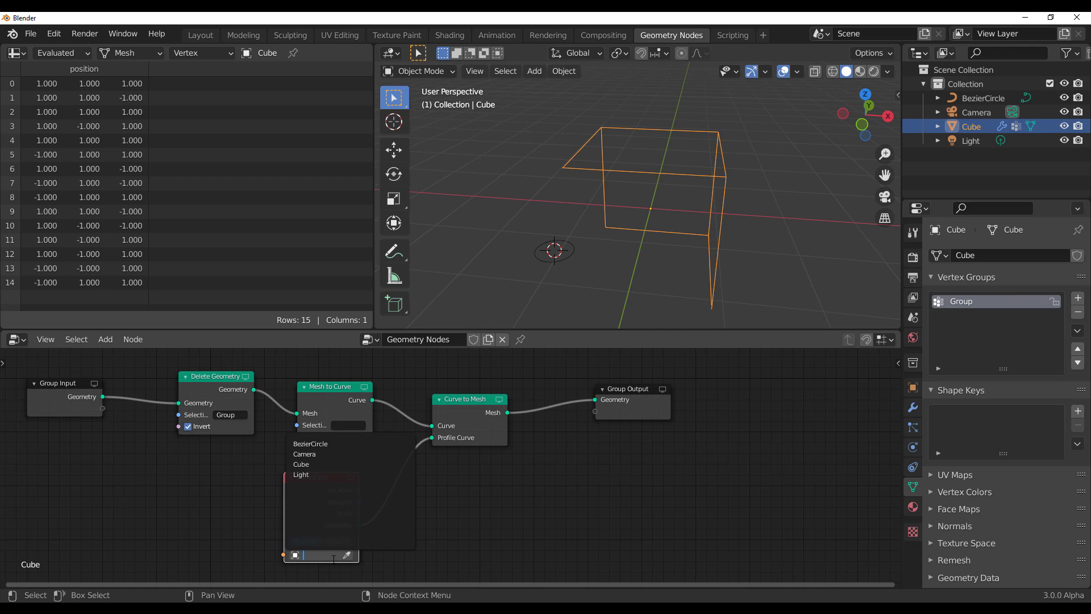
left_click(316, 444)
scroll(722, 250, "down", 4)
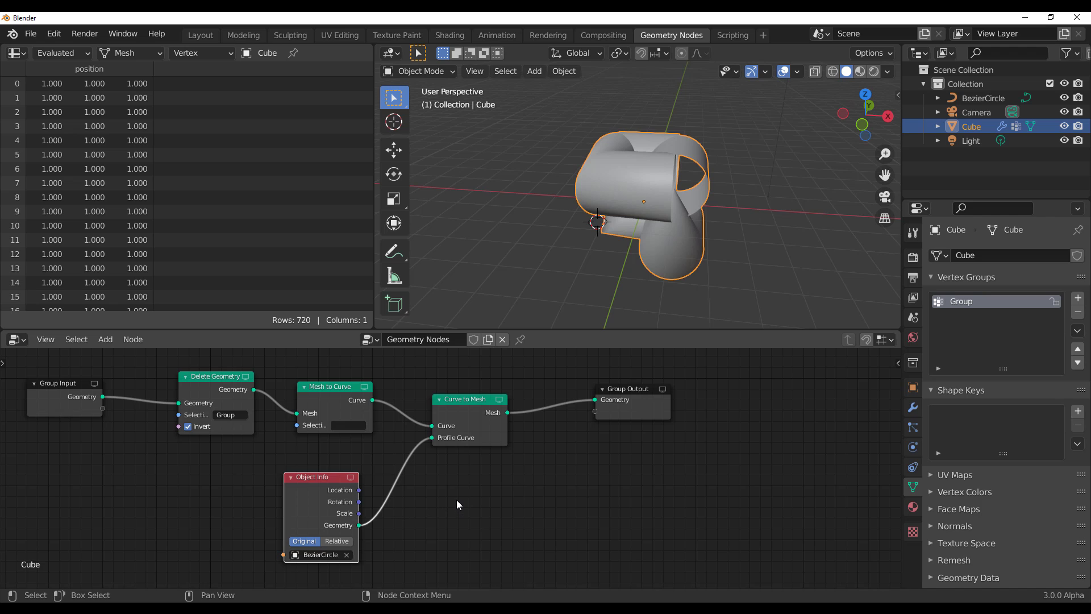
Insert a Transform node on the link between Object Info and Curve to Mesh.
key("shift+a")
left_click(396, 378)
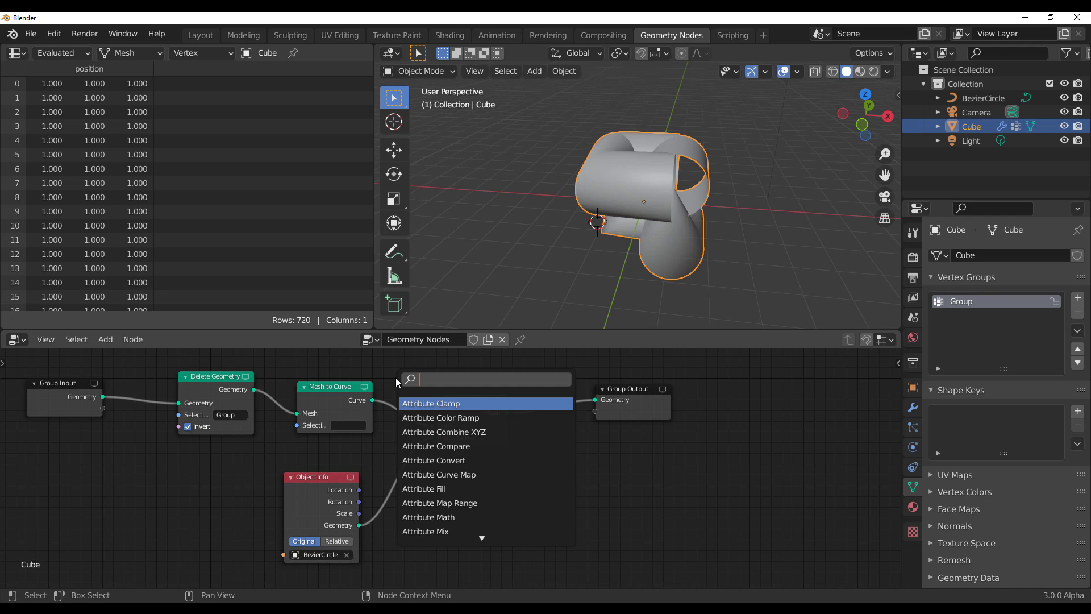
type("tr")
key("Return")
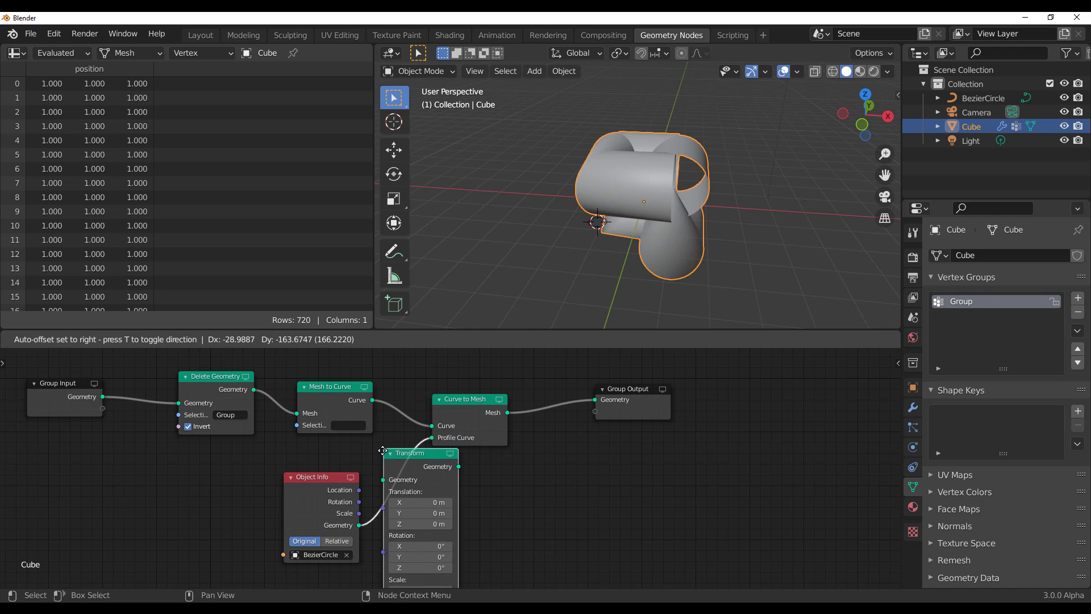
left_click(497, 489)
Add a Value node below Object Info and link it to the Transform node's Scale, then inspect the tubes.
scroll(337, 533, "down", 3, "shift")
key("shift+a")
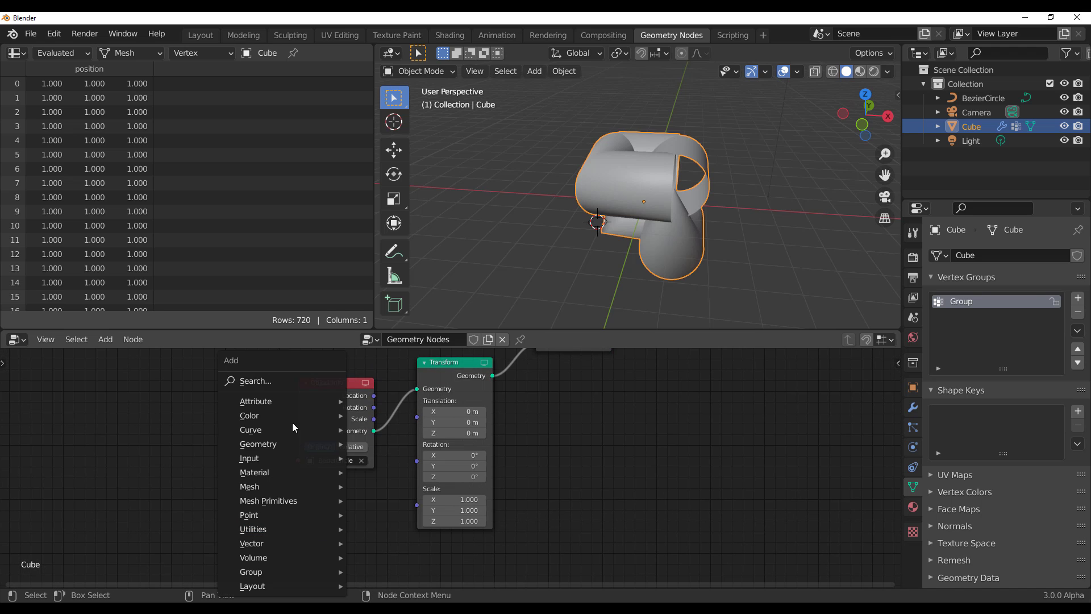
left_click(284, 375)
type("val")
key("Return")
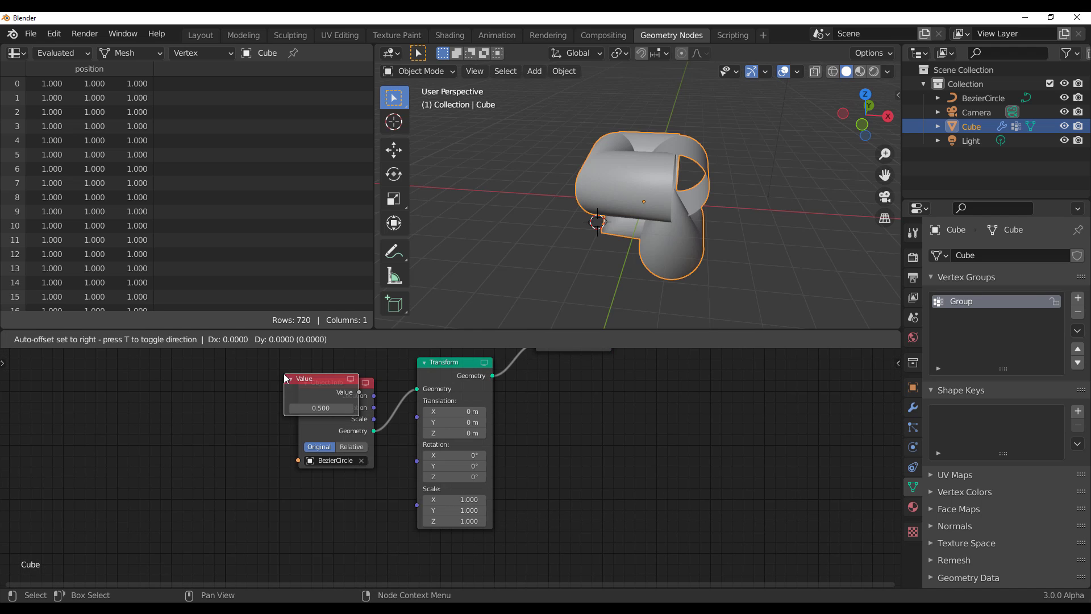
left_click(397, 517)
left_click_drag(388, 517, 417, 505)
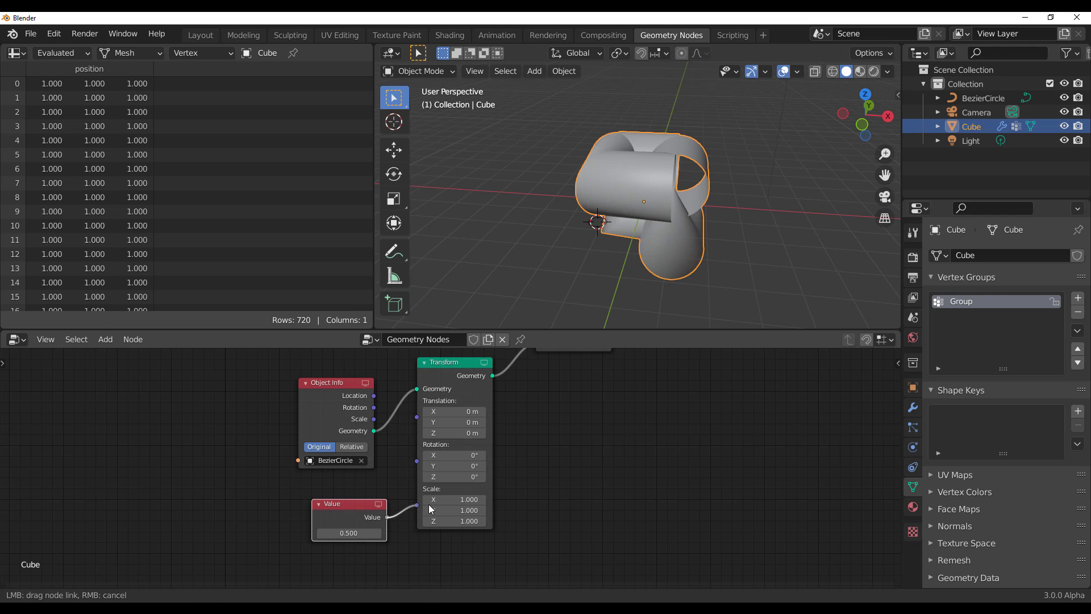
middle_click_drag(739, 228, 589, 163)
scroll(589, 164, "down", 3)
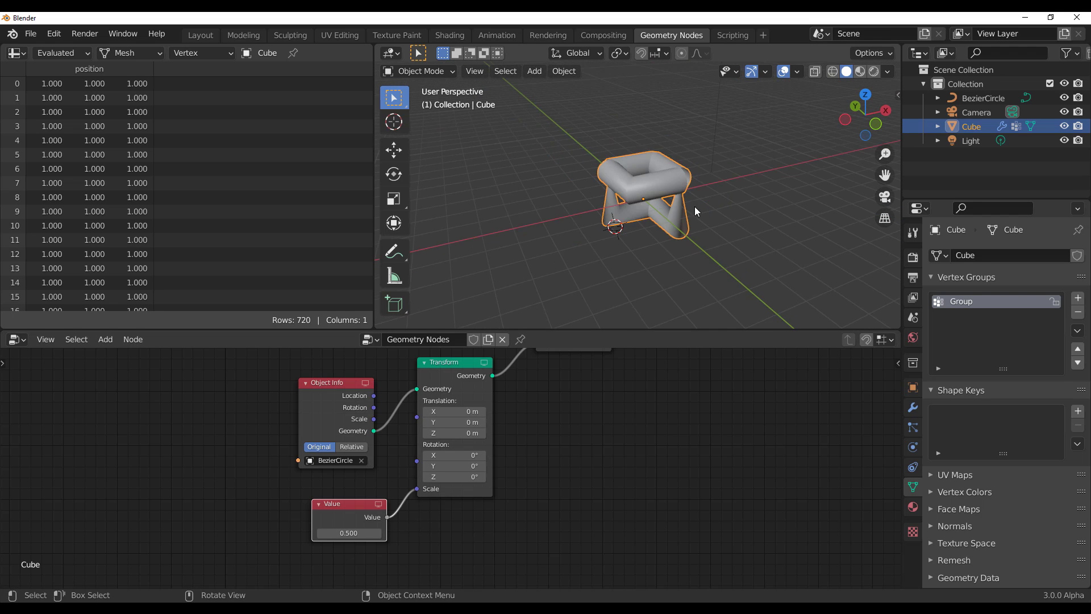
middle_click_drag(694, 206, 629, 182)
Set the Value node to 0.1 to thin the tubes and inspect the frame from another side.
left_click(361, 532)
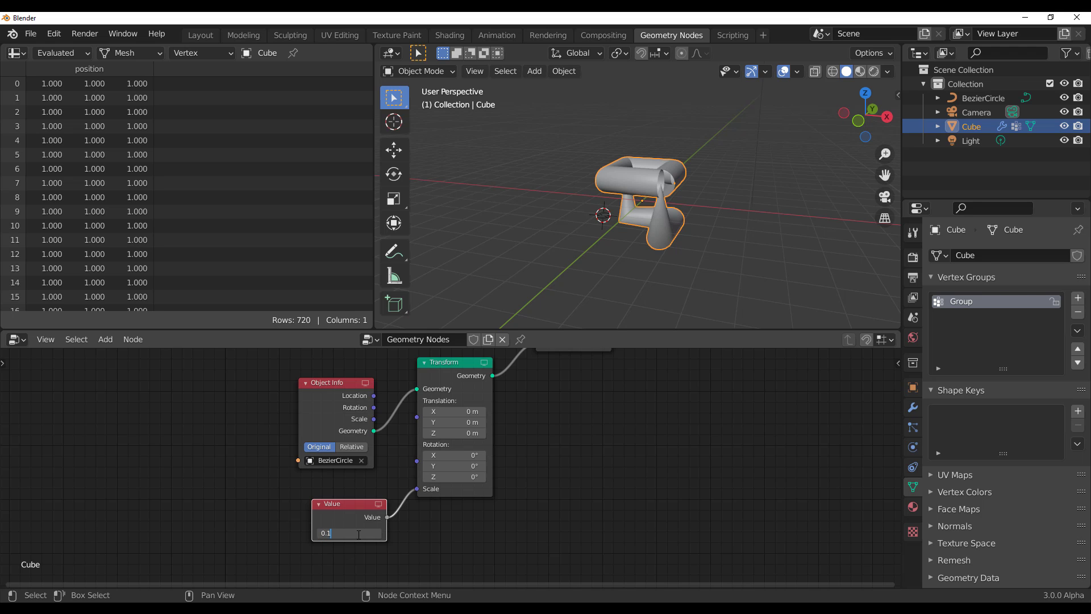
type("0.1")
key("Return")
middle_click_drag(562, 182, 609, 260)
scroll(585, 411, "down", 2)
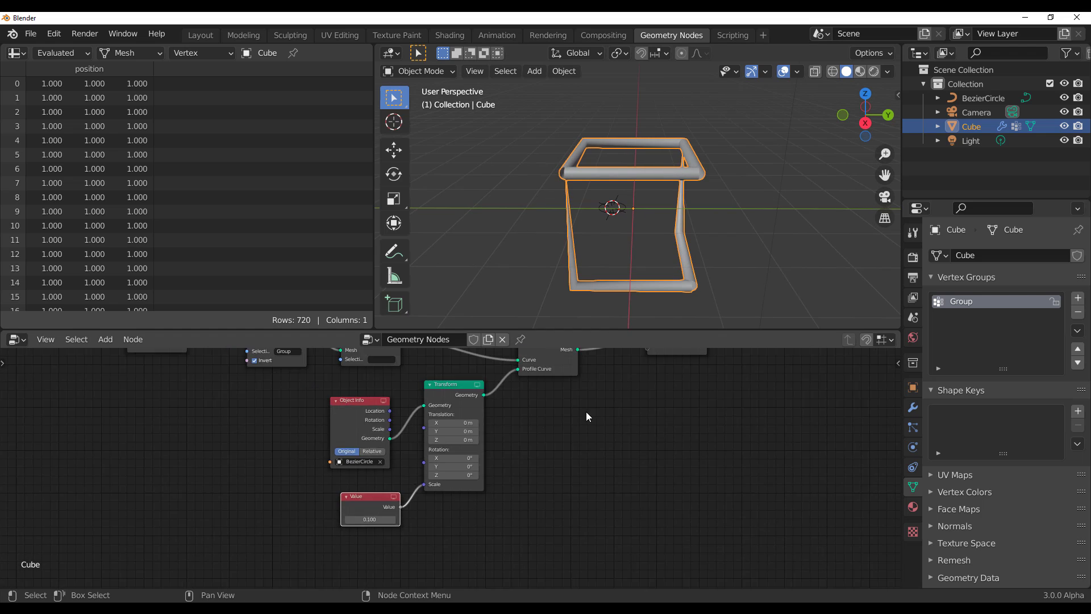
Move the Group Output node farther away and lift the Curve to Mesh node clear of the others.
middle_click_drag(585, 411, 437, 550)
left_click_drag(515, 505, 620, 452)
left_click_drag(398, 484, 409, 398)
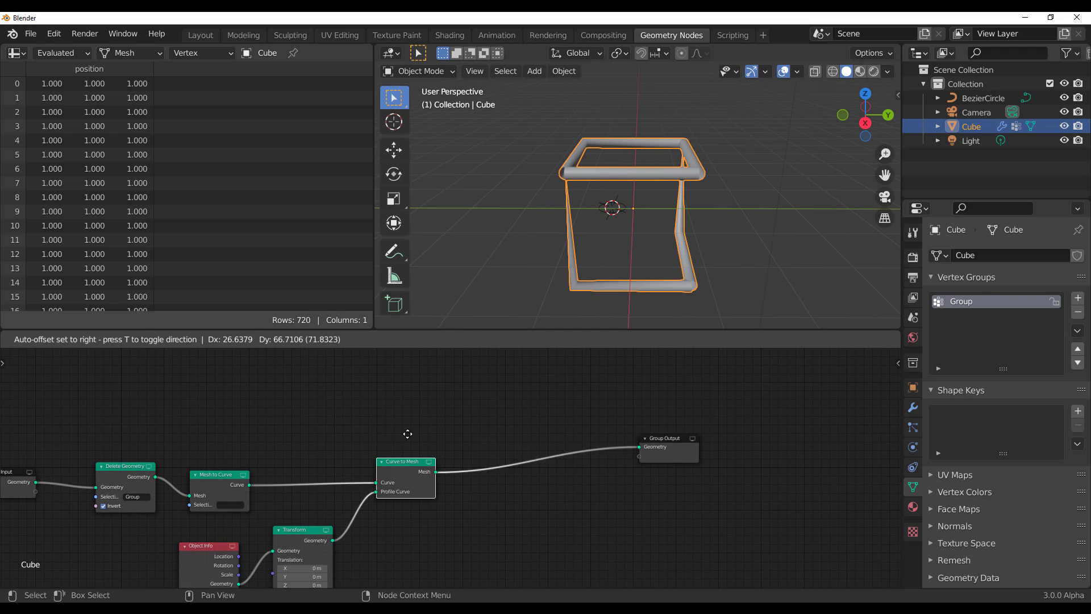
middle_click_drag(504, 515, 615, 478)
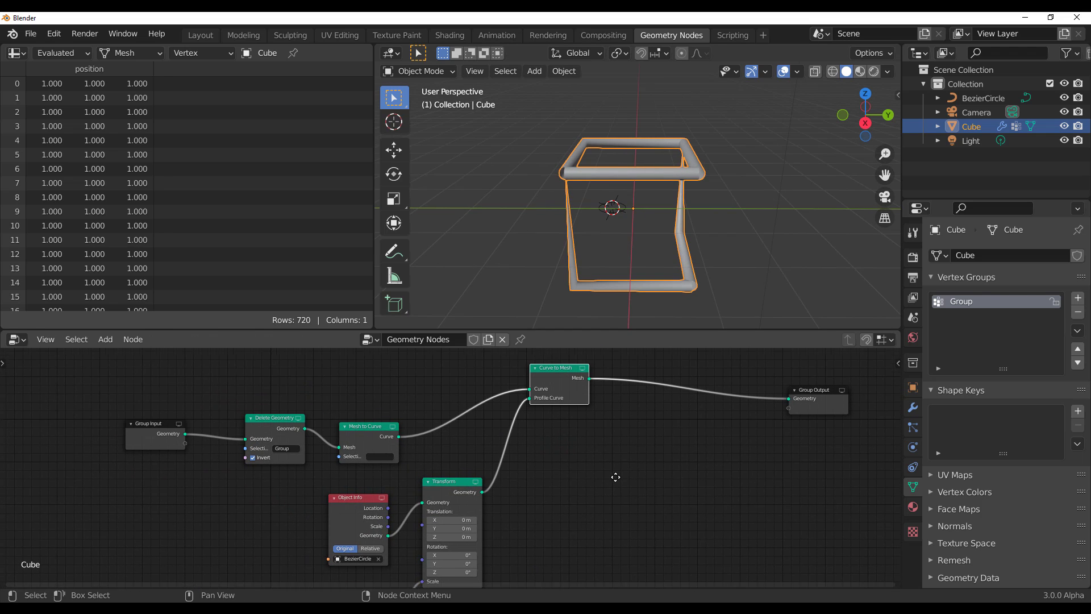
Shift the Delete Geometry node slightly and toggle its muting to compare the frame with and without it.
left_click(277, 422)
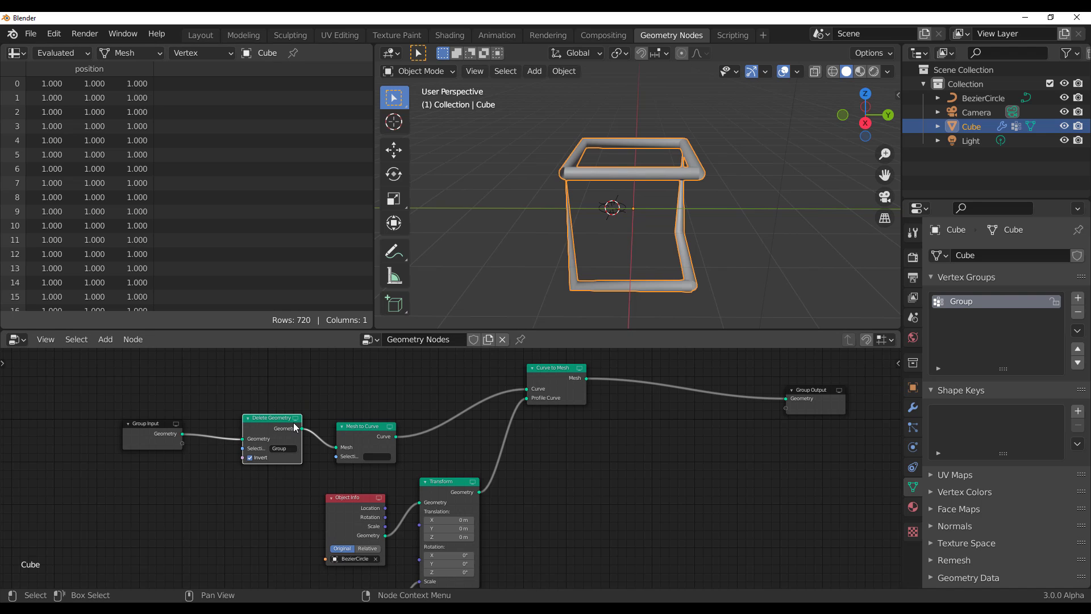
left_click_drag(294, 422, 284, 415)
key("m")
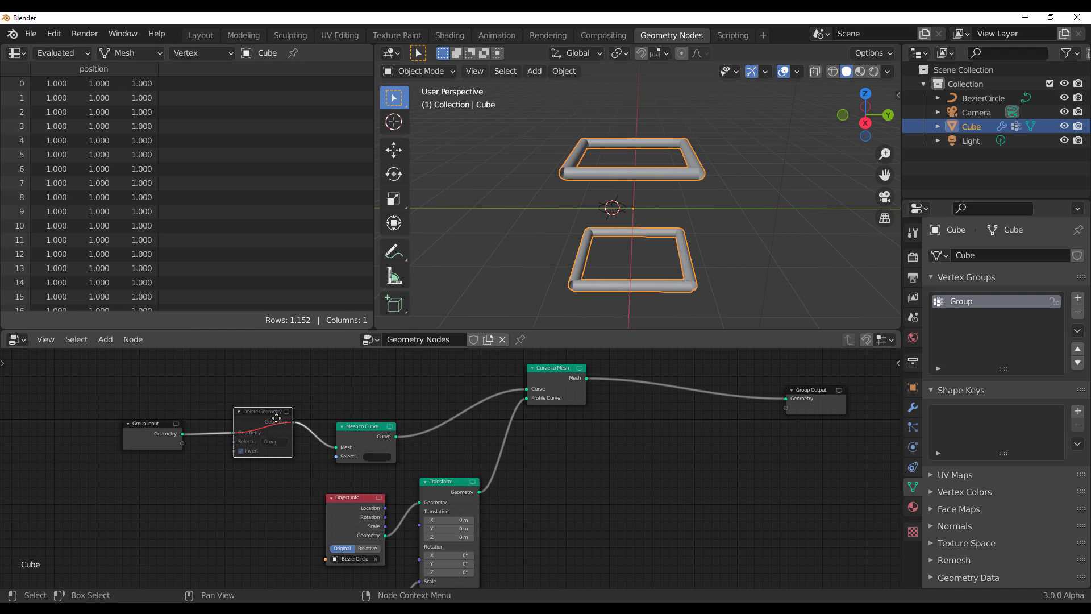
middle_click_drag(607, 237, 585, 220)
key("m")
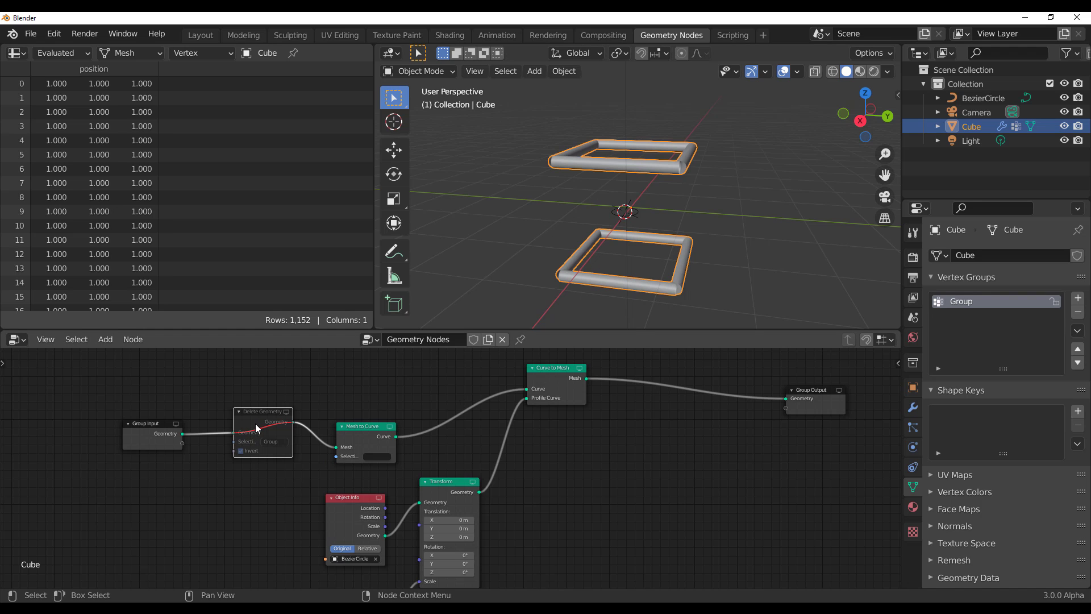
key("m")
middle_click_drag(620, 451, 390, 487)
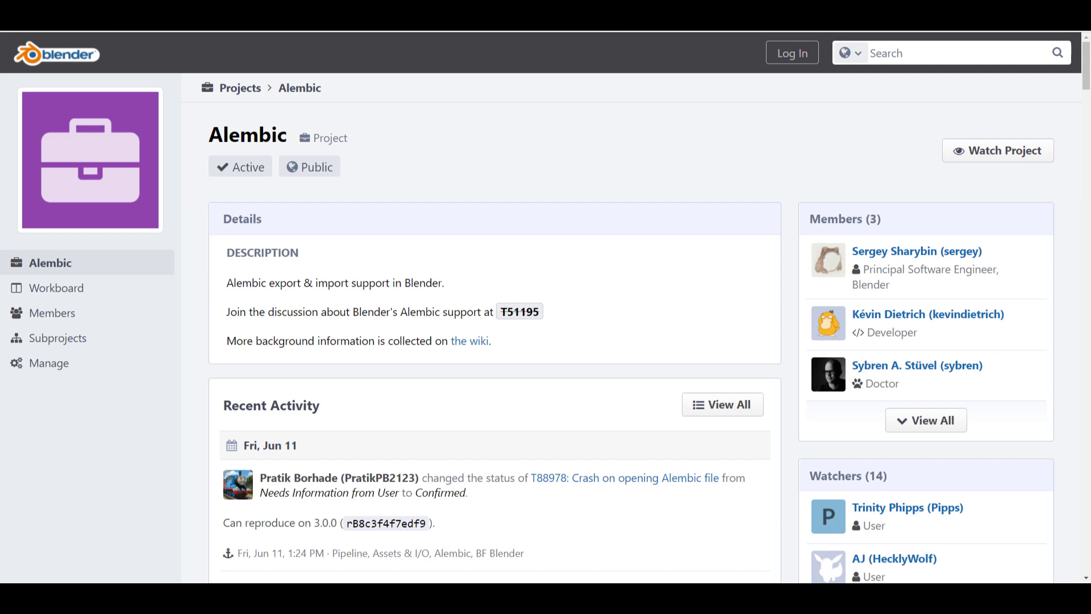
Switch to the web browser and look over Blender's Alembic project page and the Google Summer of Code 2021 Projects page.
scroll(589, 213, "down", 5)
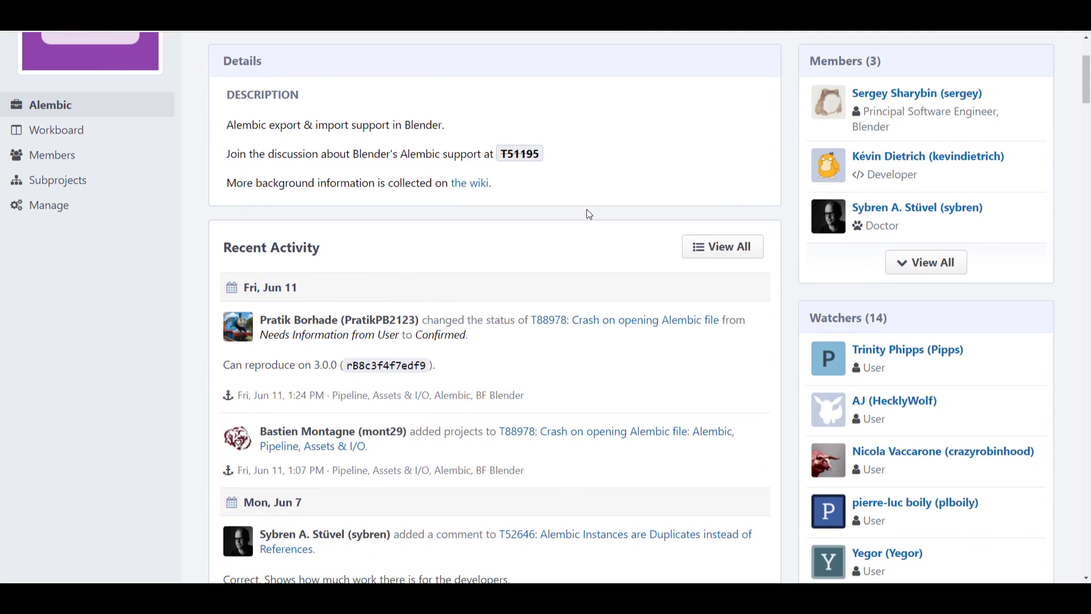
scroll(589, 213, "up", 5)
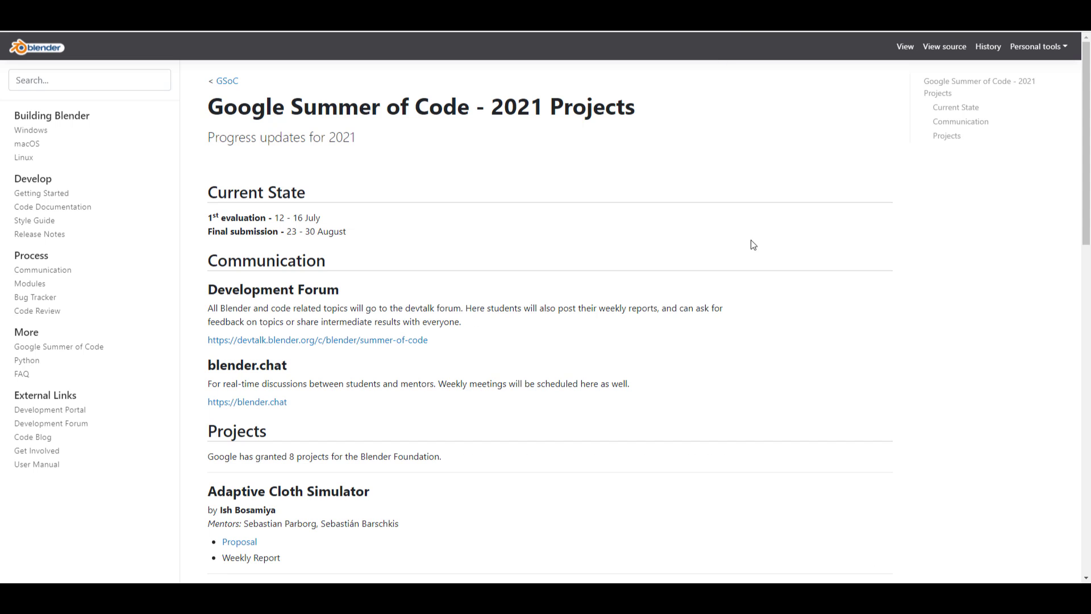
scroll(761, 241, "down", 2)
scroll(777, 272, "up", 2)
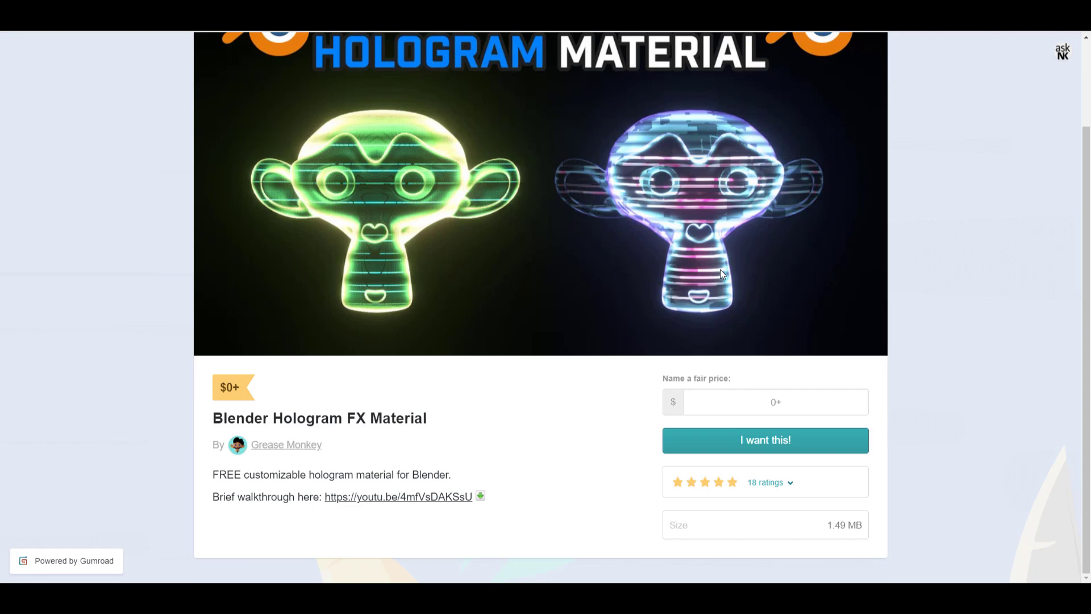
View the Blender Hologram FX Material product page and open its creator's Gumroad store.
scroll(719, 277, "up", 2)
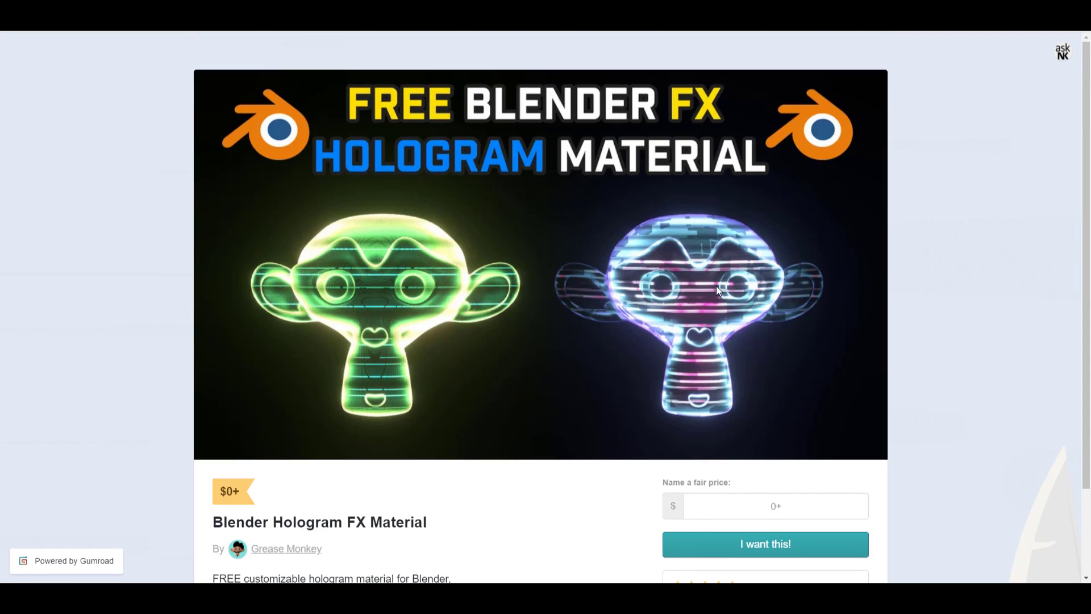
scroll(721, 279, "down", 2)
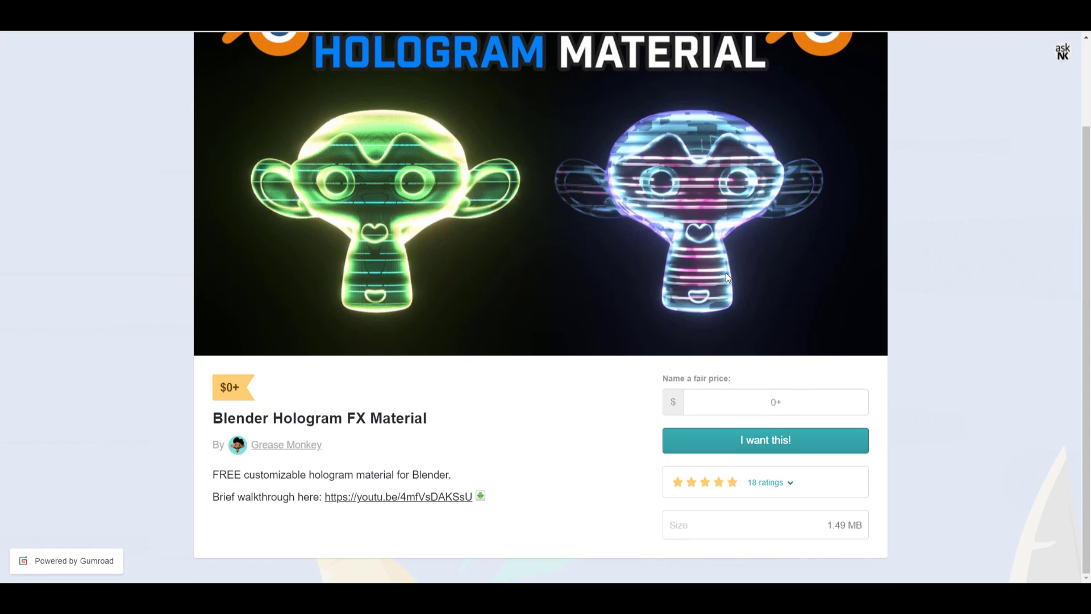
left_click(284, 446)
scroll(800, 259, "down", 1)
Browse the creator's Blender materials, toon shader and Grease Pencil project files in the Gumroad store.
scroll(800, 256, "down", 15)
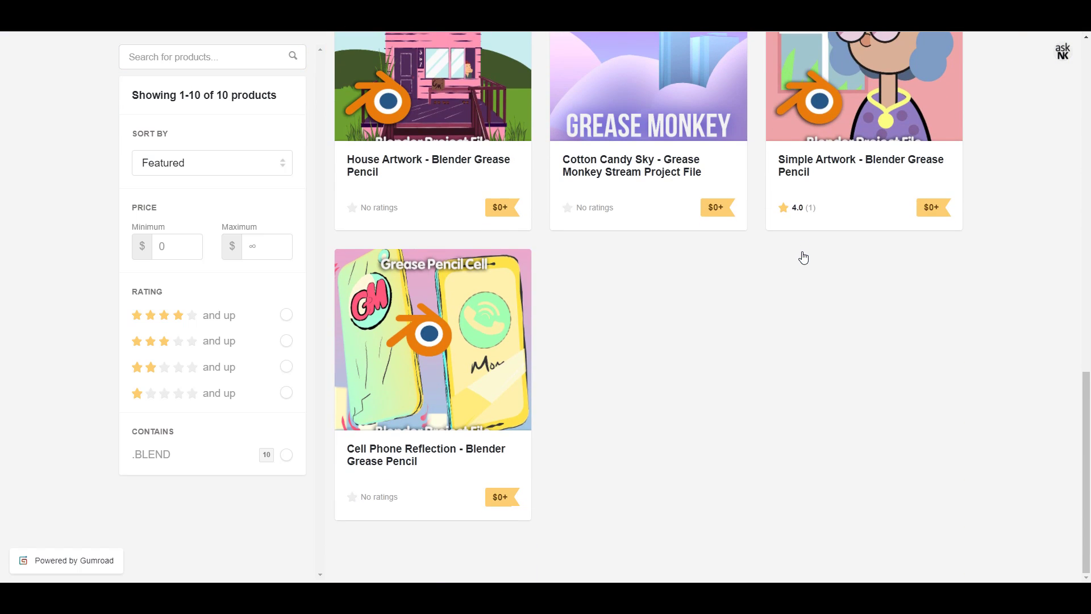
scroll(803, 257, "up", 12)
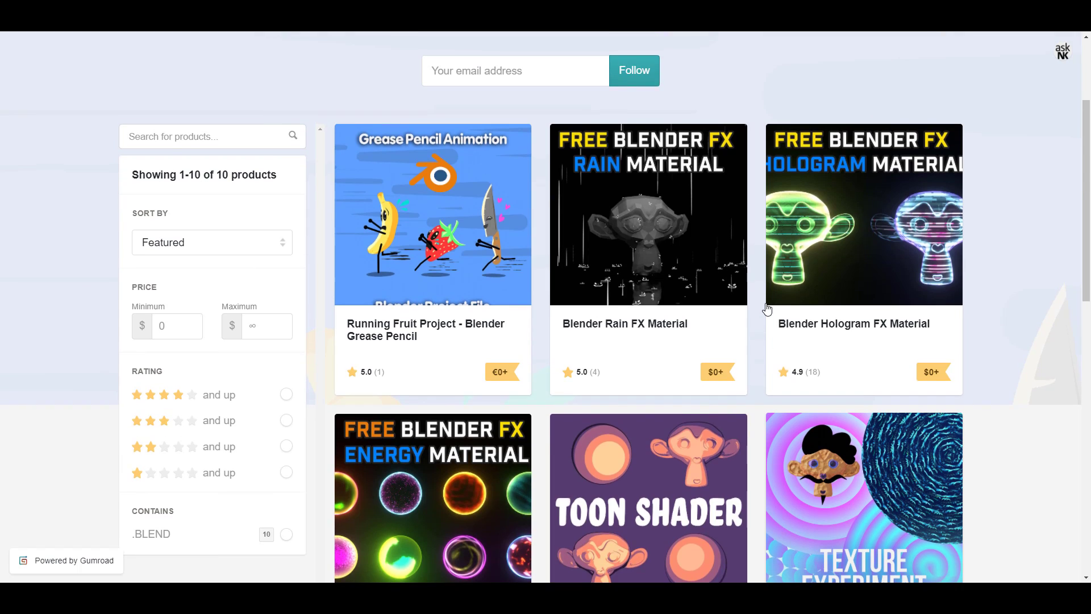
scroll(767, 309, "down", 7)
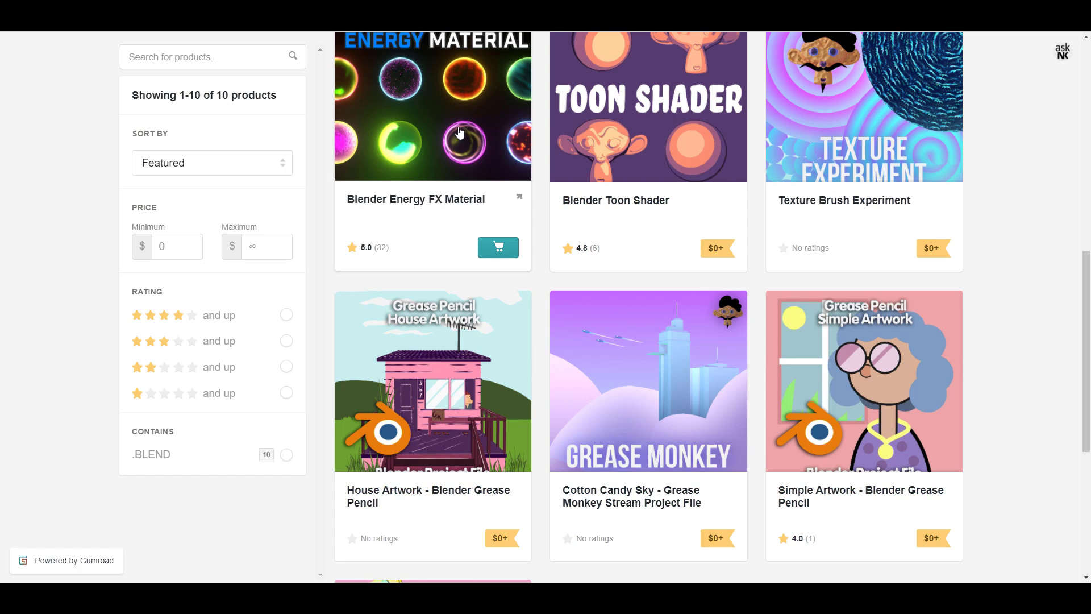
scroll(459, 132, "up", 4)
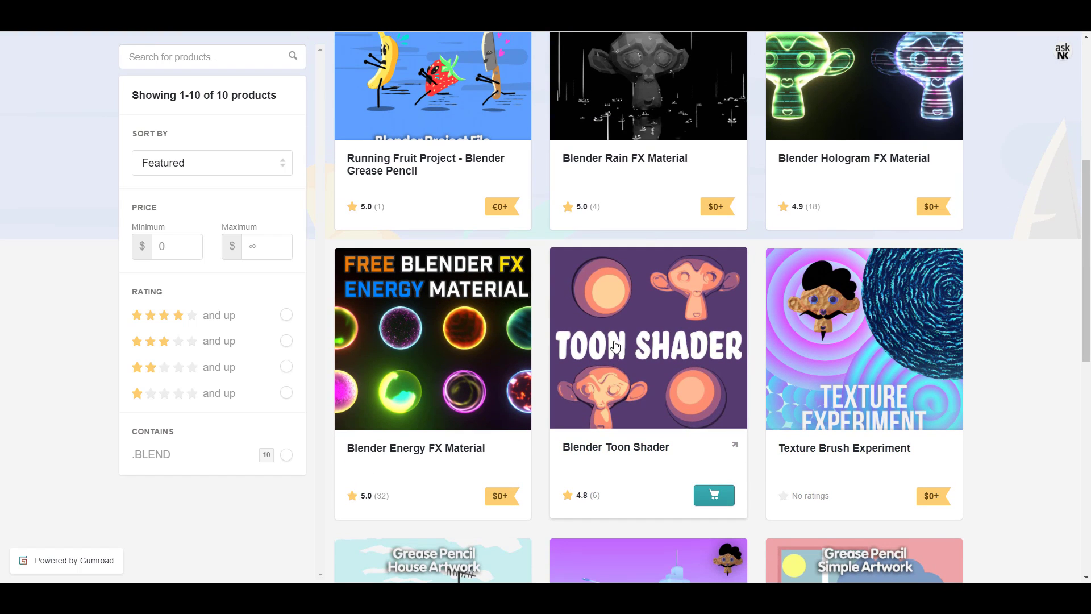
scroll(630, 390, "down", 3)
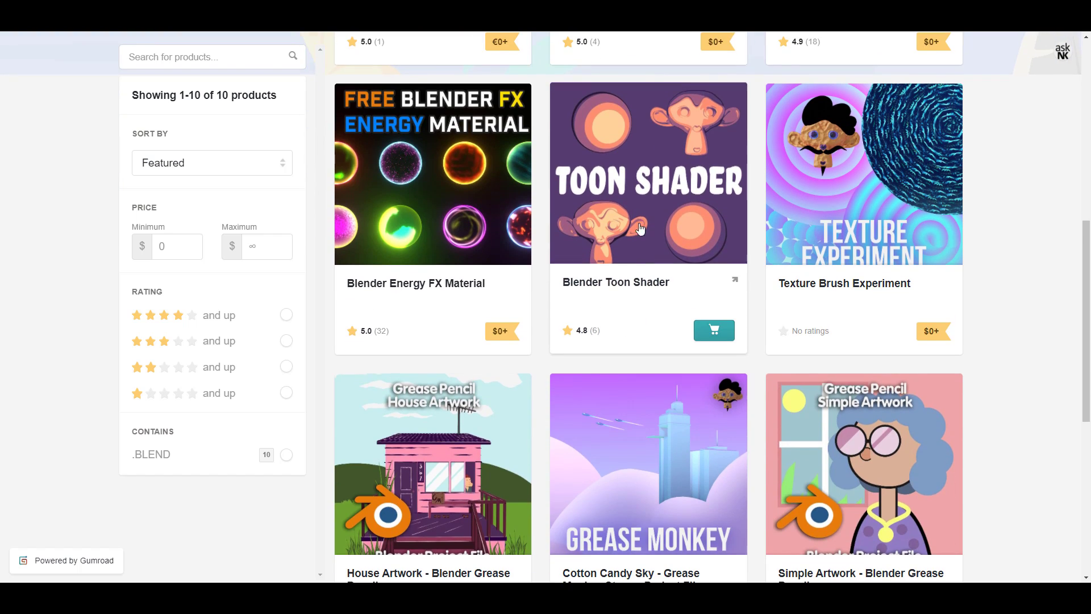
scroll(639, 218, "up", 6)
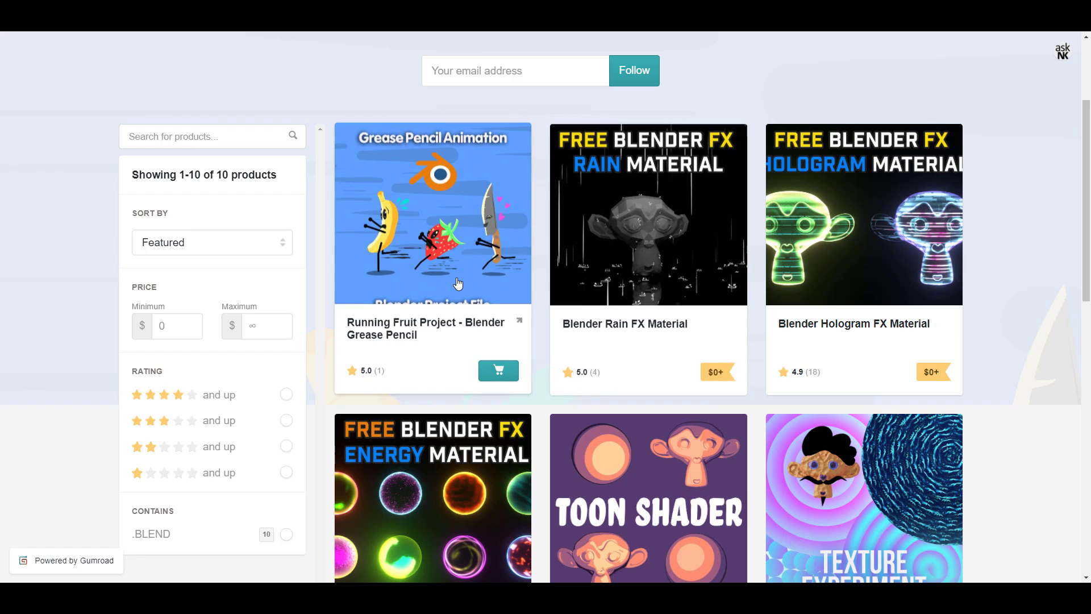
scroll(458, 286, "down", 13)
scroll(459, 286, "up", 13)
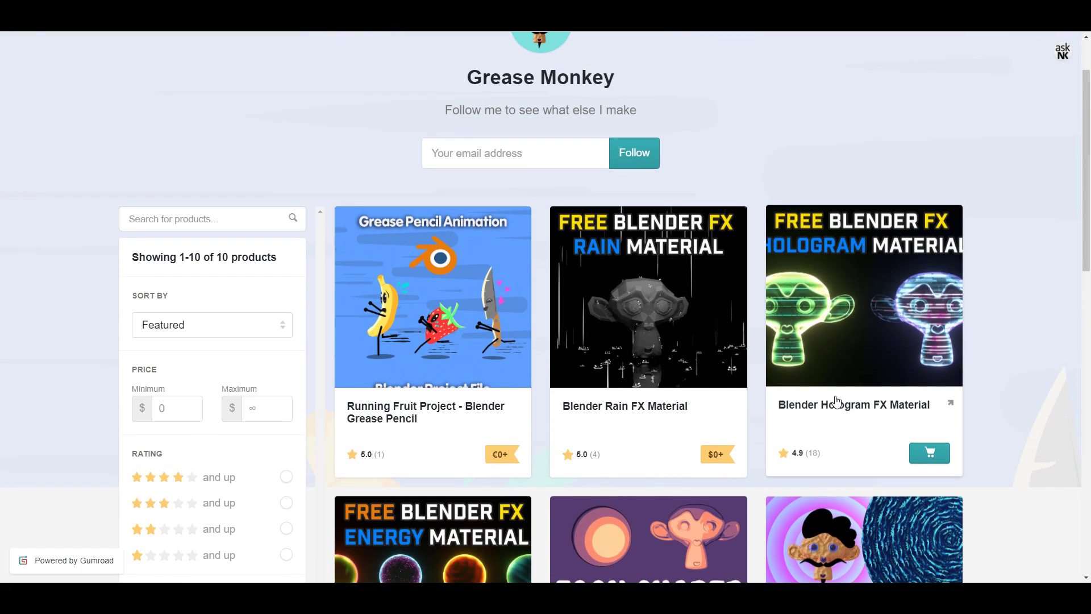
scroll(804, 391, "up", 2)
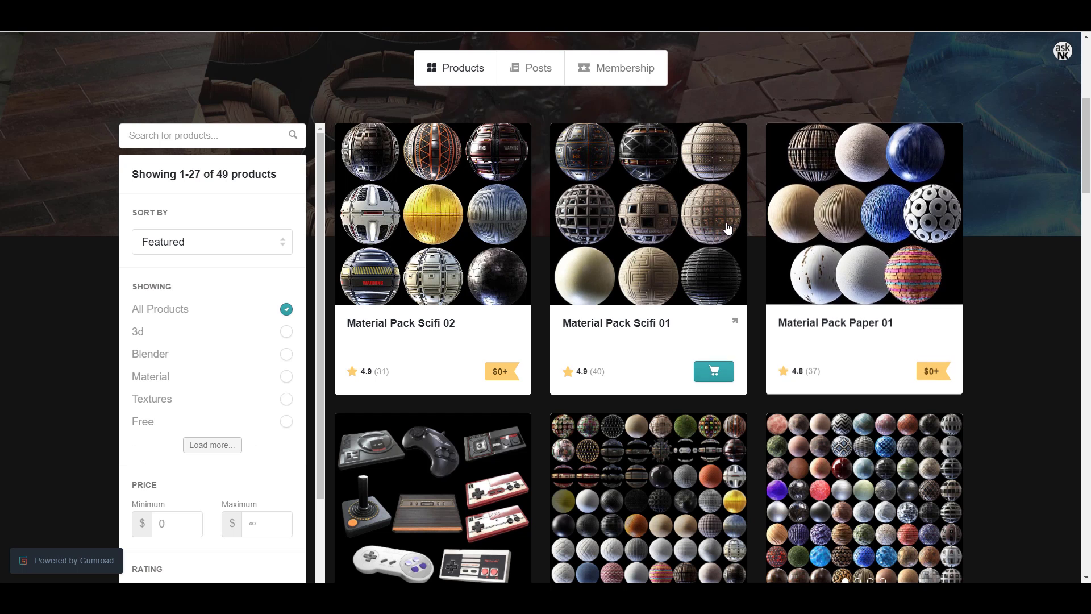
Examine the material packs offered in the other Gumroad store, from the Scifi packs to Tiles, Wood and Stylized.
scroll(727, 233, "down", 4)
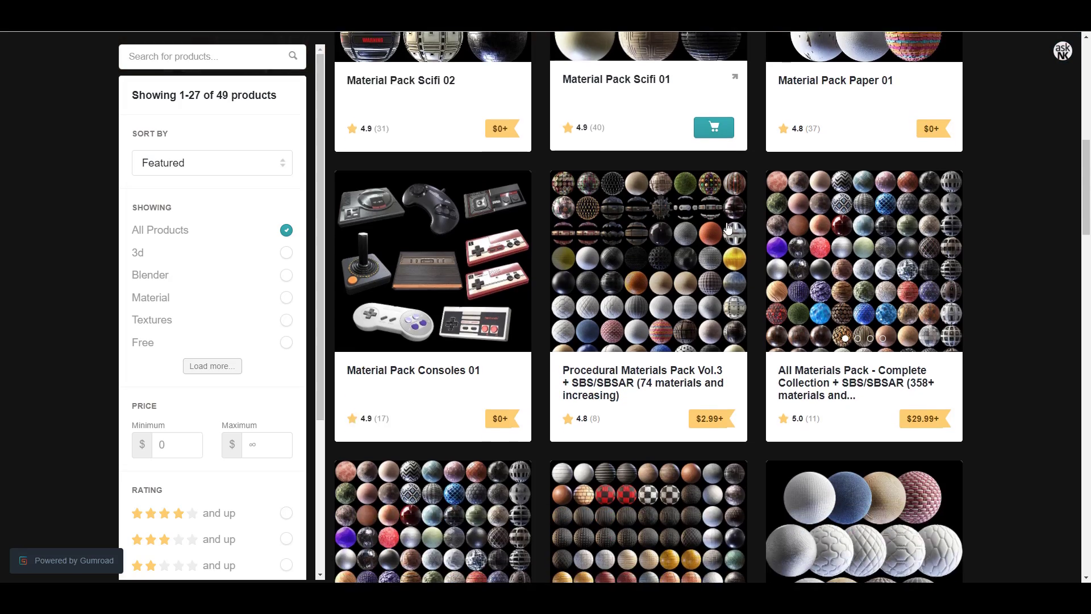
scroll(731, 230, "up", 4)
scroll(736, 230, "down", 4)
scroll(742, 228, "up", 4)
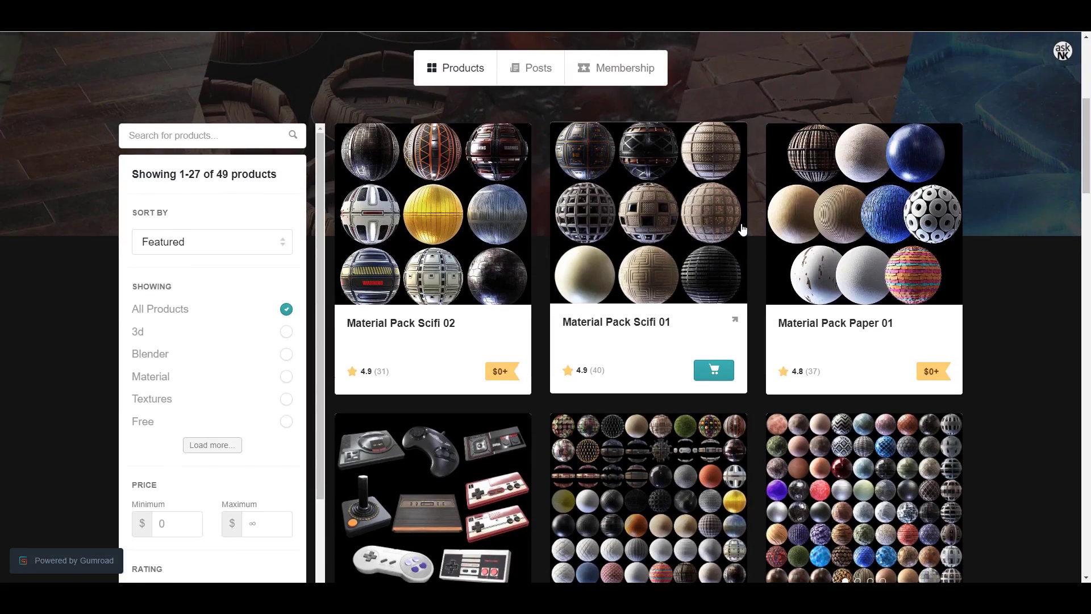
scroll(742, 228, "down", 16)
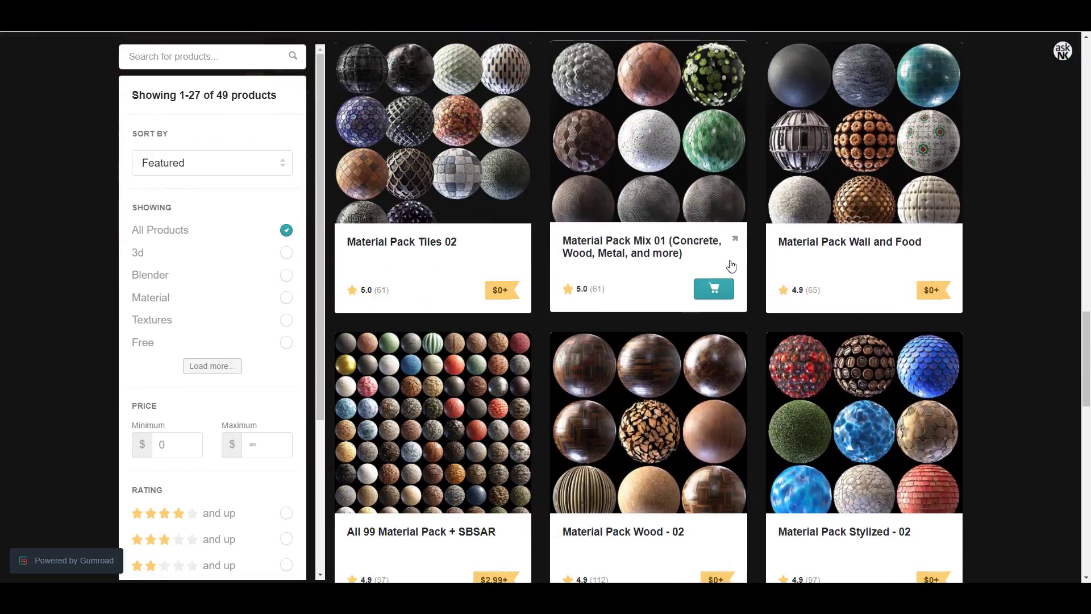
scroll(1045, 309, "up", 5)
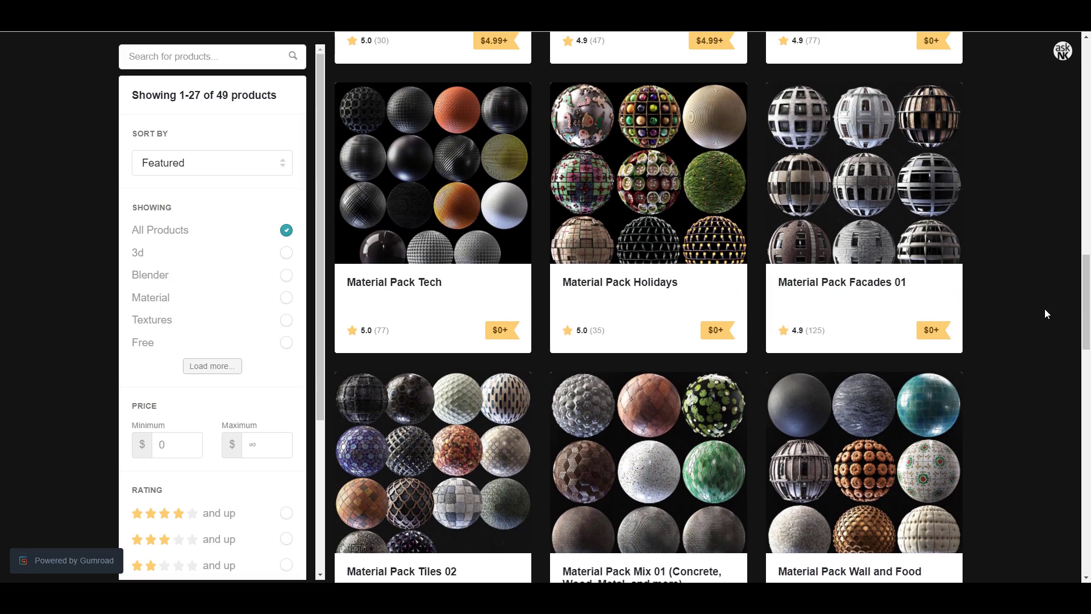
Examine the remaining material packs in the store, including Skin, Plastic, Food, Metal, Fabric, Stone And Bricks and Leather.
scroll(815, 122, "up", 4)
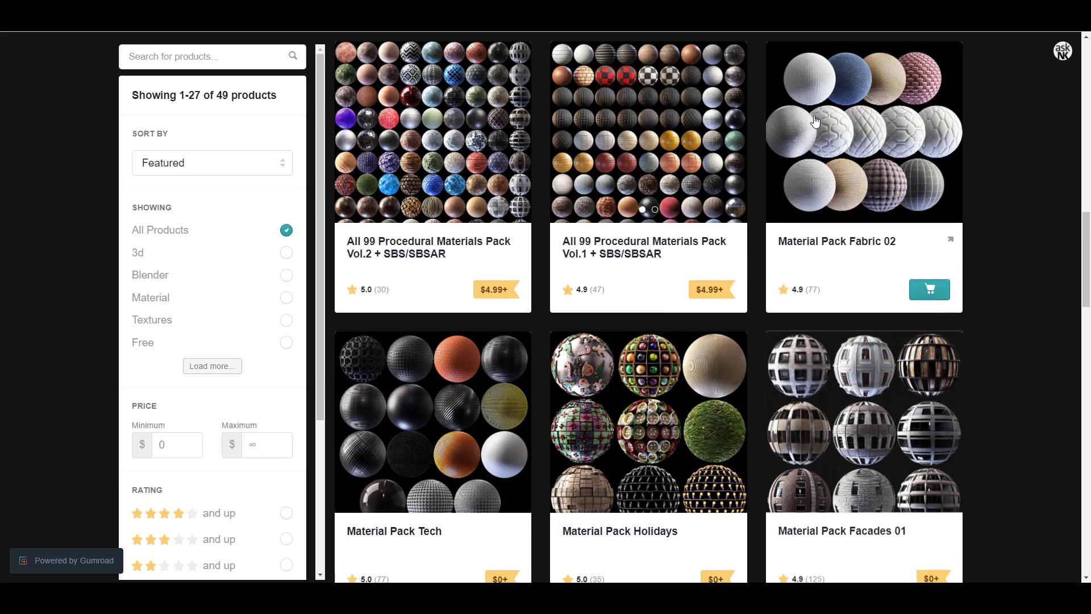
scroll(629, 431, "down", 3)
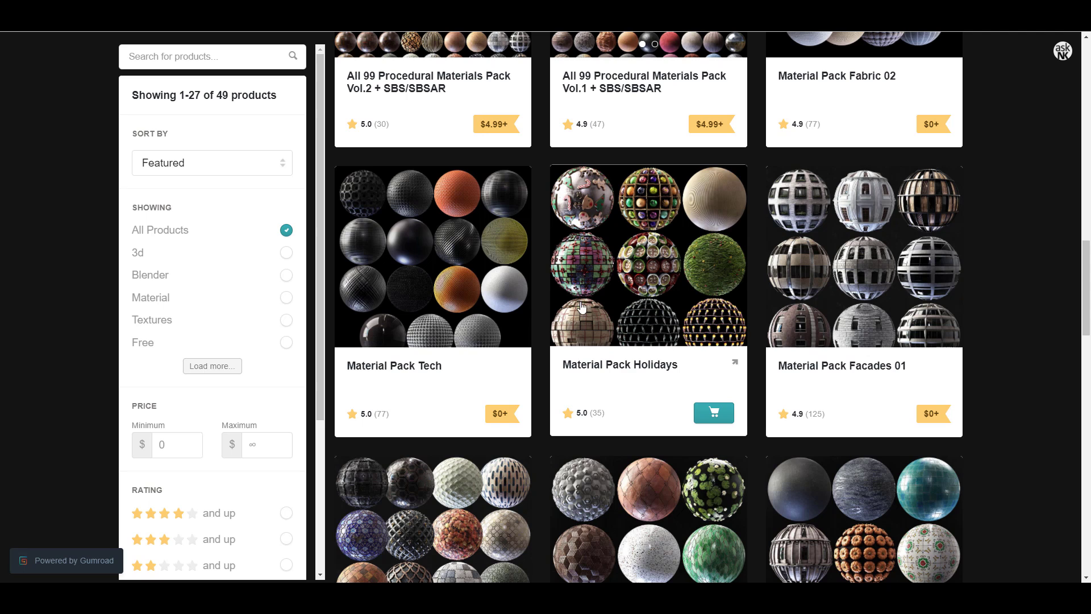
scroll(449, 309, "down", 10)
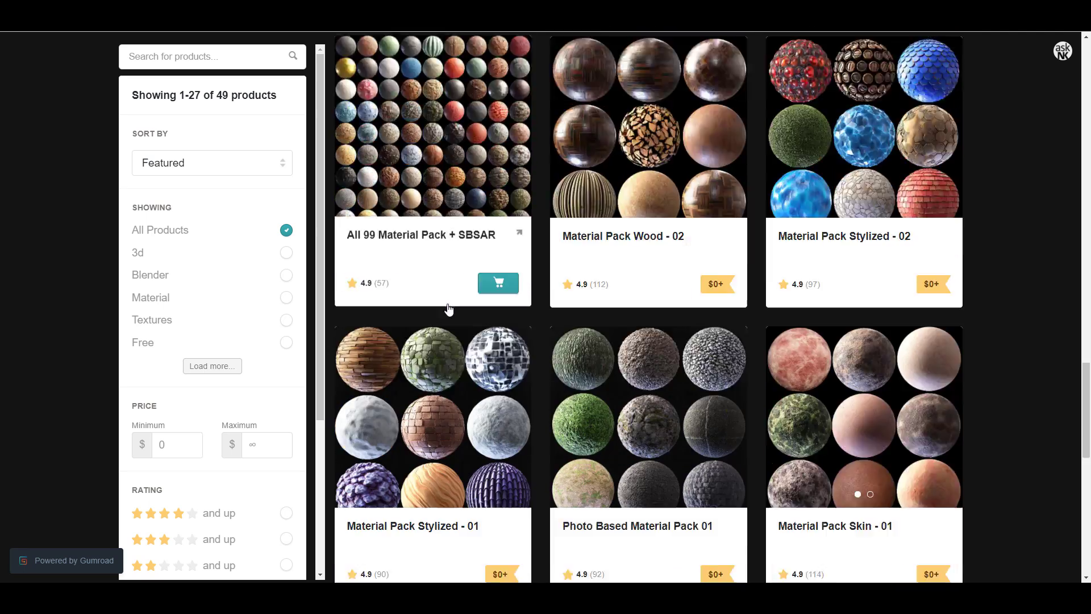
scroll(448, 309, "down", 5)
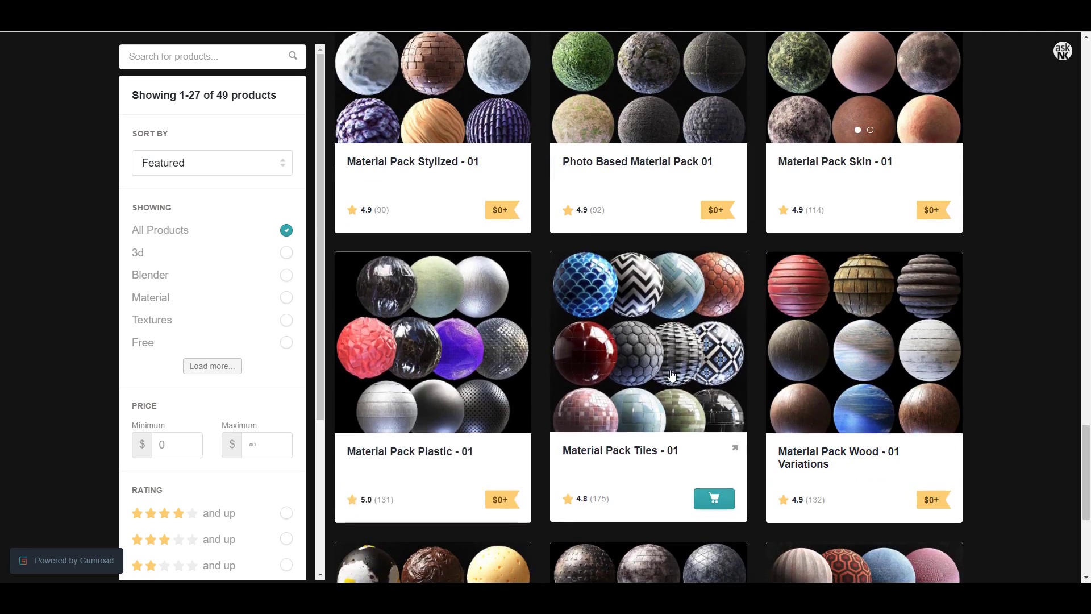
scroll(811, 244, "down", 4)
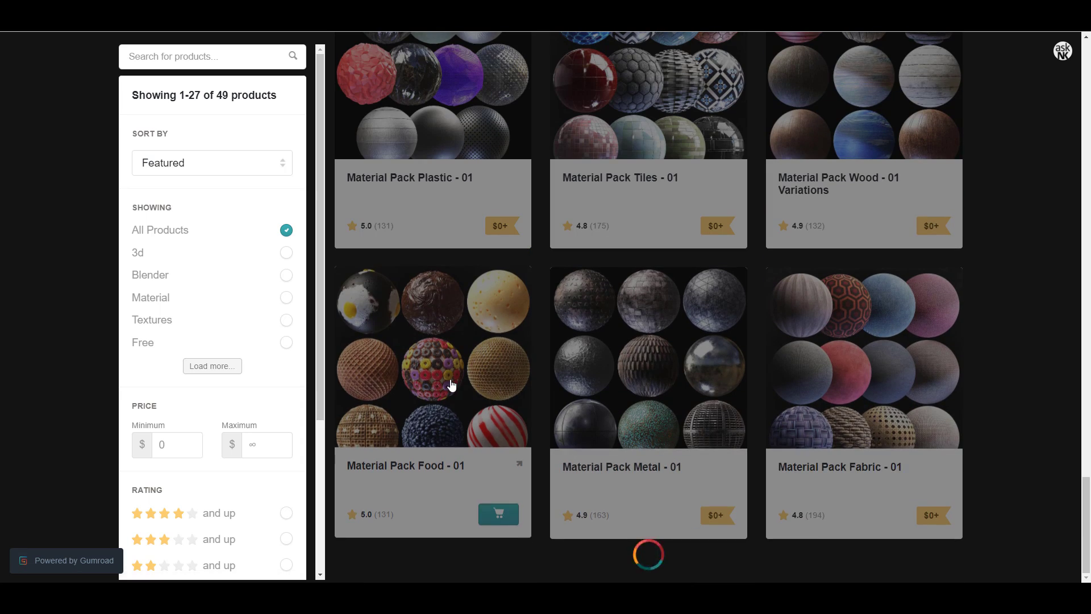
scroll(883, 387, "down", 3)
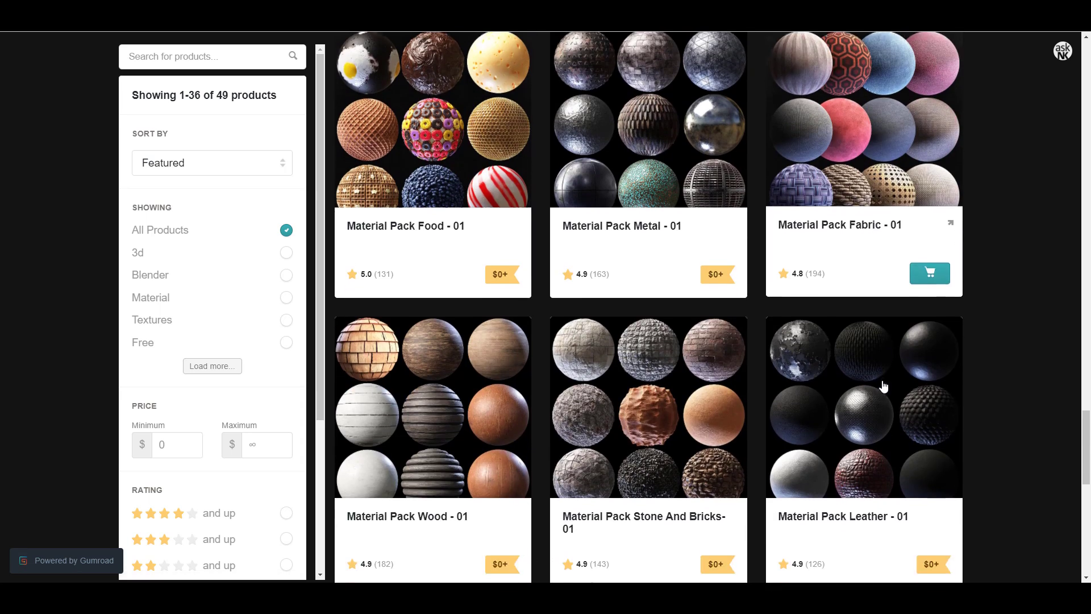
scroll(883, 386, "down", 1)
scroll(796, 400, "up", 3)
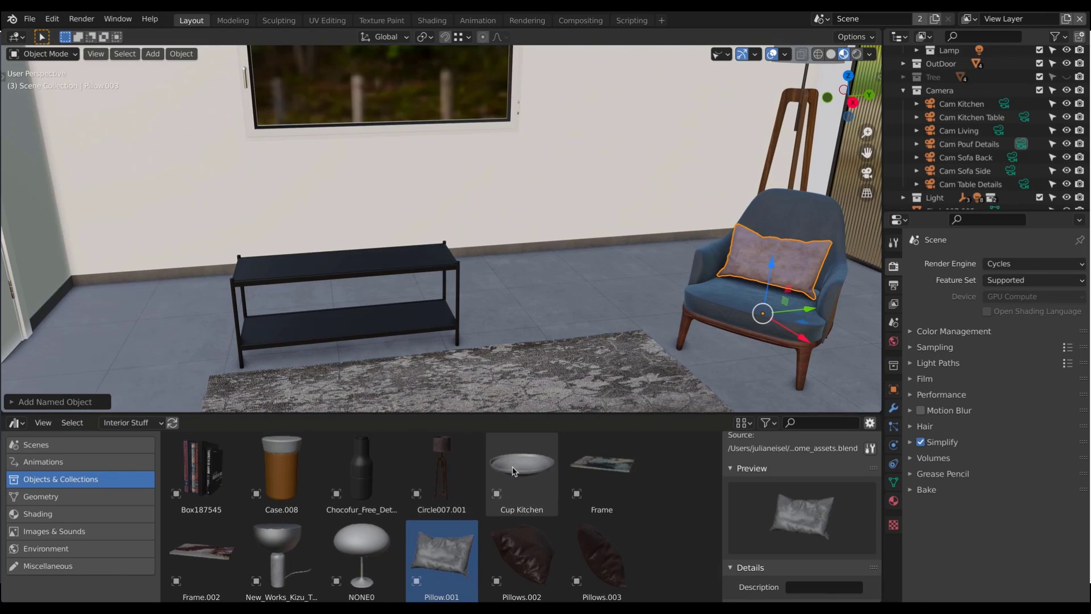
In Blender, place the Cup Kitchen and NONE0 table lamp assets on the upper shelf of the black console table.
left_click_drag(522, 471, 421, 252)
scroll(497, 492, "down", 3)
left_click_drag(361, 463, 278, 259)
scroll(461, 530, "down", 3)
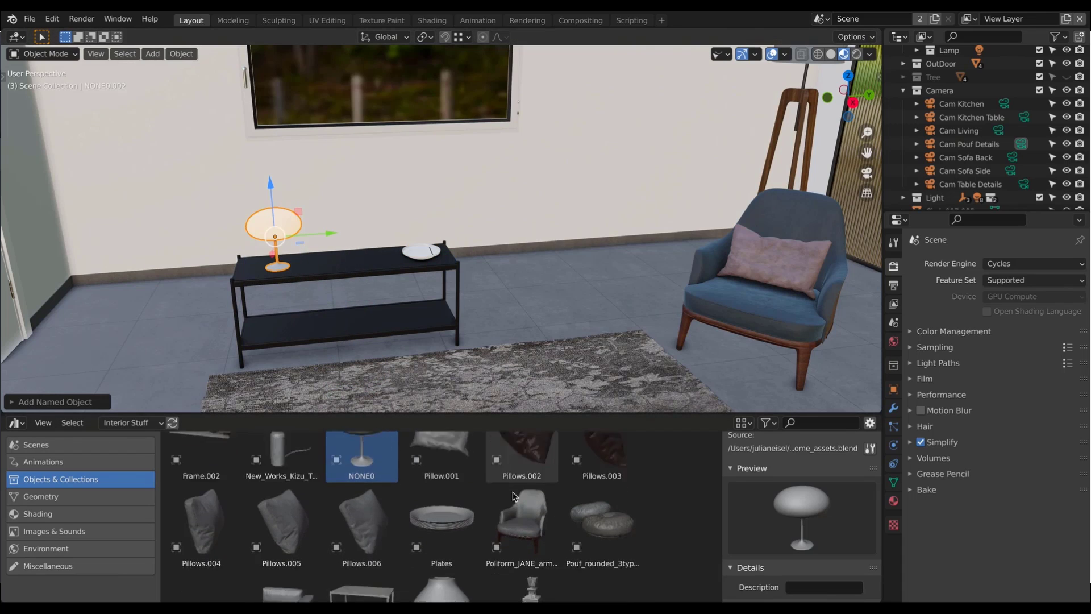
Place the Plates asset on the console table's lower shelf and stack another copy on it.
left_click_drag(442, 466, 280, 319)
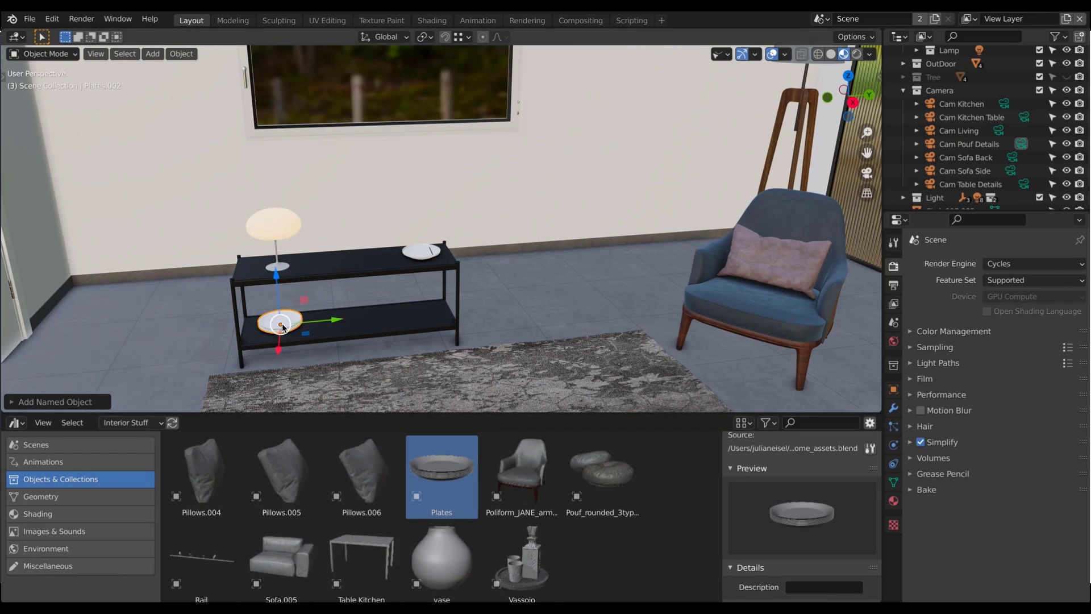
scroll(373, 317, "up", 2)
middle_click_drag(373, 316, 398, 296, "shift")
left_click_drag(442, 472, 287, 310)
left_click(393, 372)
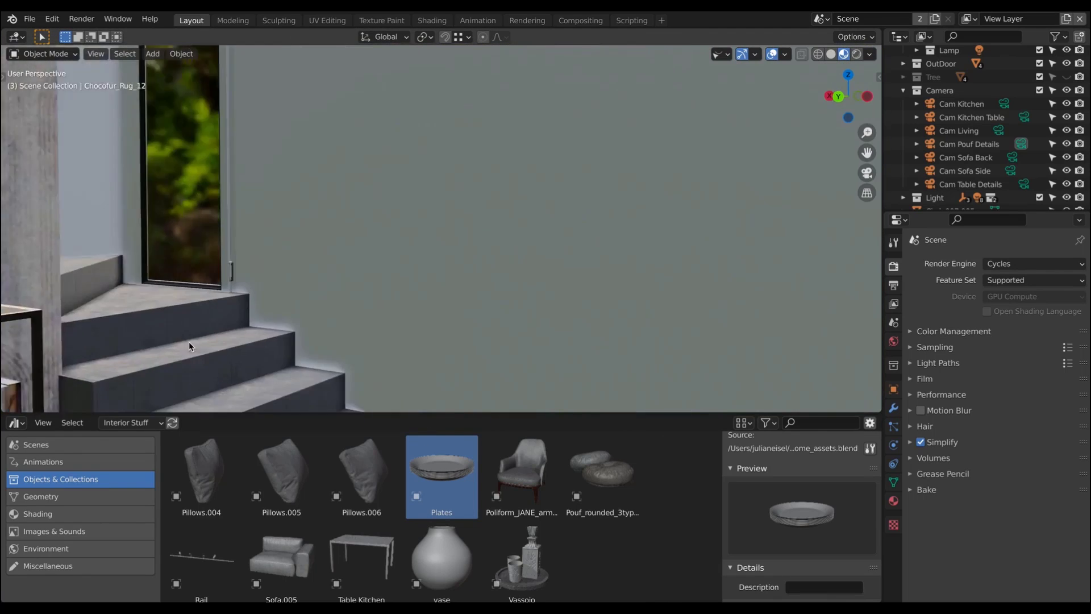
Add the Frame and Frame.002 objects from the Interior Stuff library to the room scene.
scroll(398, 511, "up", 5)
left_click(602, 472)
left_click_drag(602, 472, 328, 250)
left_click(201, 554)
left_click_drag(201, 554, 586, 170)
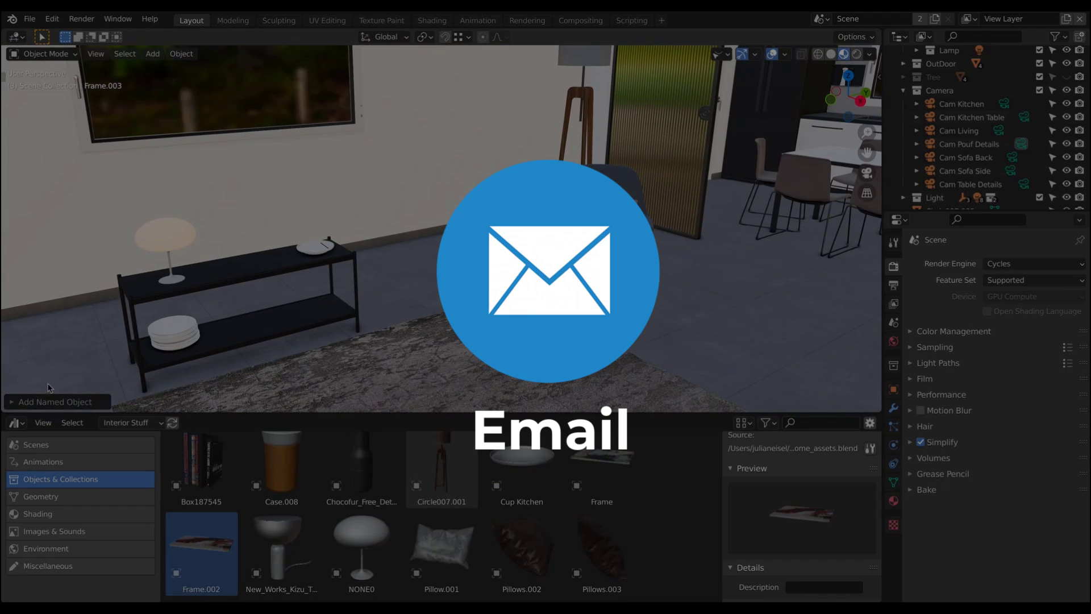
Apply the Velvet material asset to the room's wall and switch the viewport to rendered shading.
left_click(37, 513)
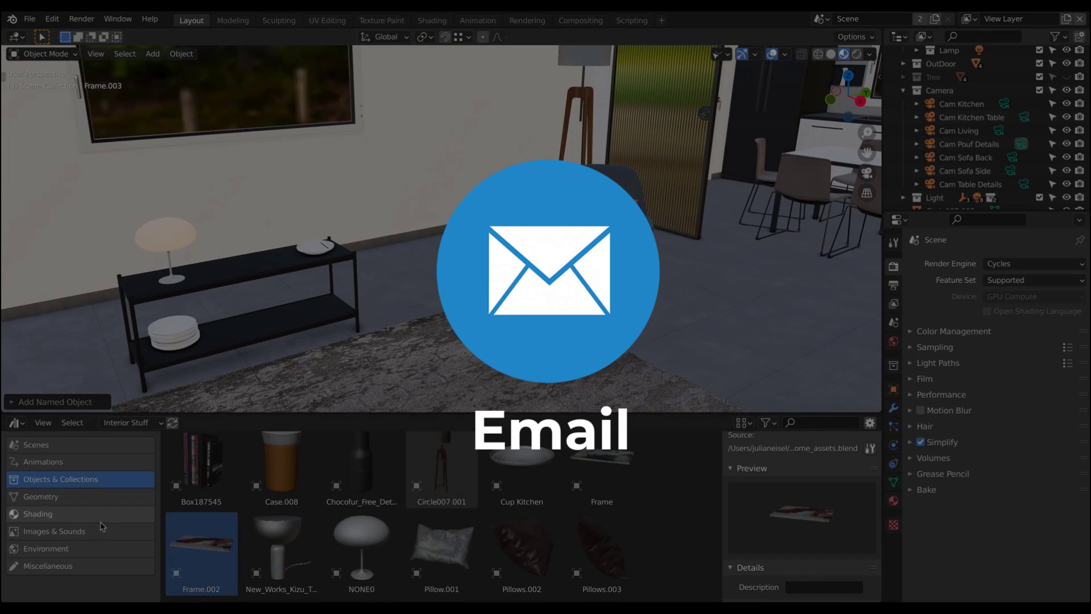
left_click_drag(289, 497, 449, 122)
left_click_drag(848, 94, 857, 57)
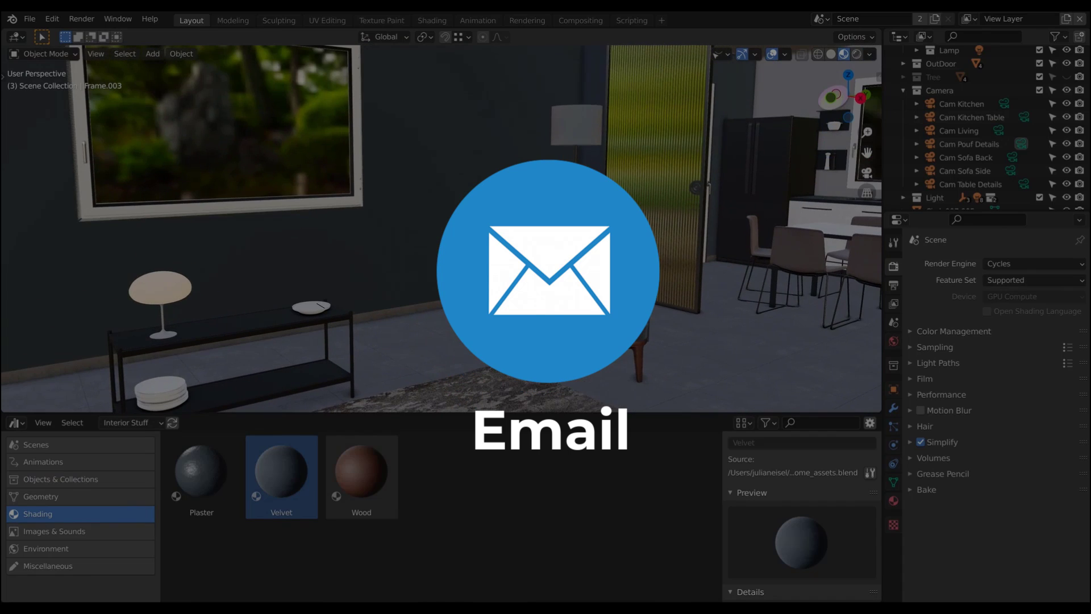
left_click(857, 54)
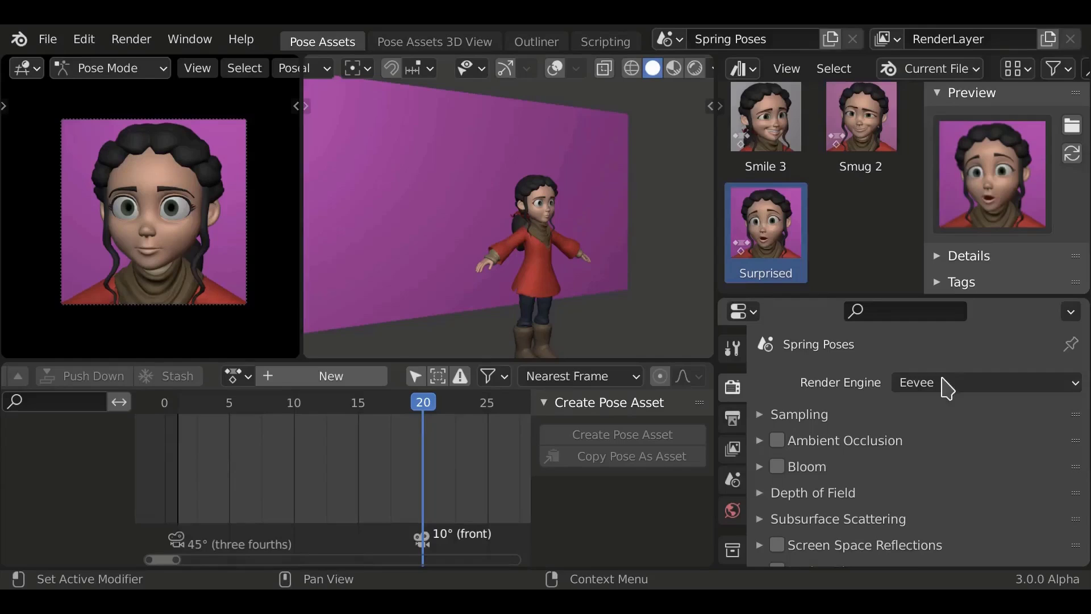
Set the render engine to Workbench and regenerate the Surprised pose's preview with the bright orange MatCap.
left_click(945, 384)
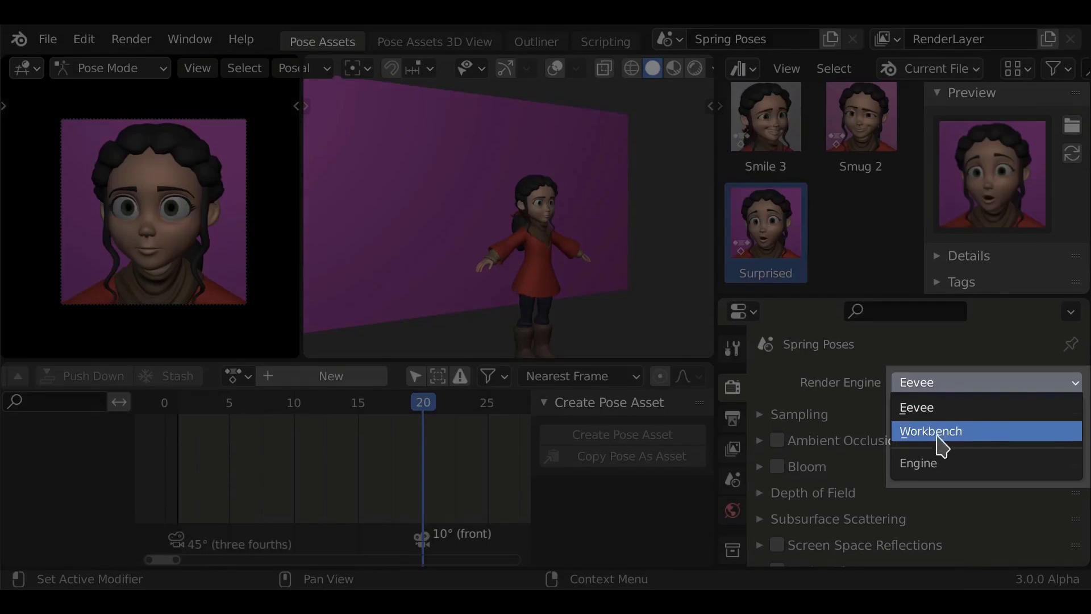
left_click(956, 435)
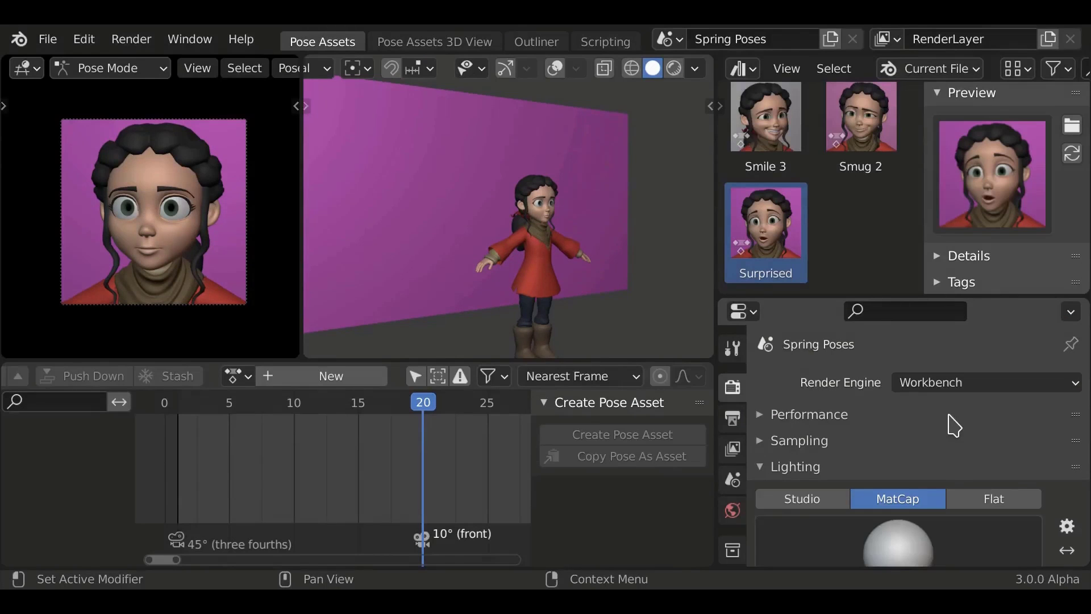
scroll(950, 421, "down", 5)
left_click(925, 439)
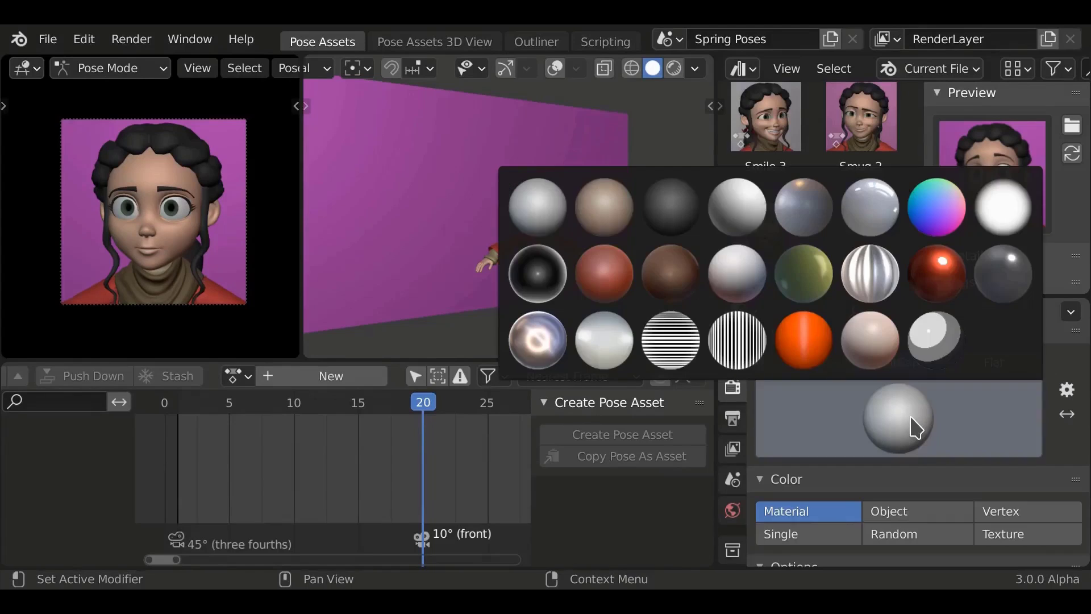
left_click(810, 357)
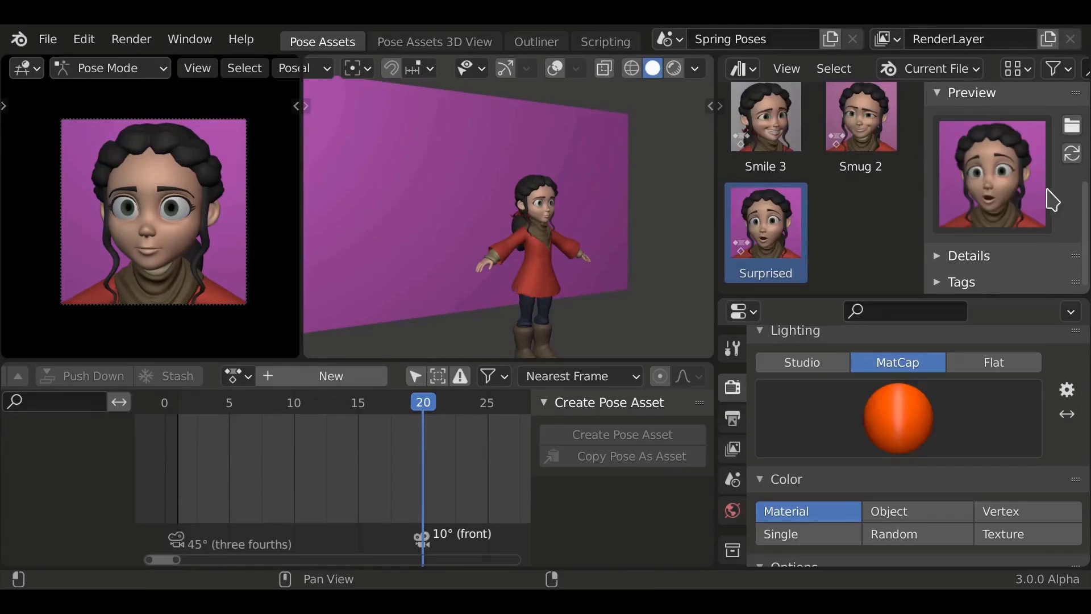
left_click(1072, 155)
Change the lighting to the glossy dark red MatCap and regenerate the Surprised pose's preview.
left_click(940, 428)
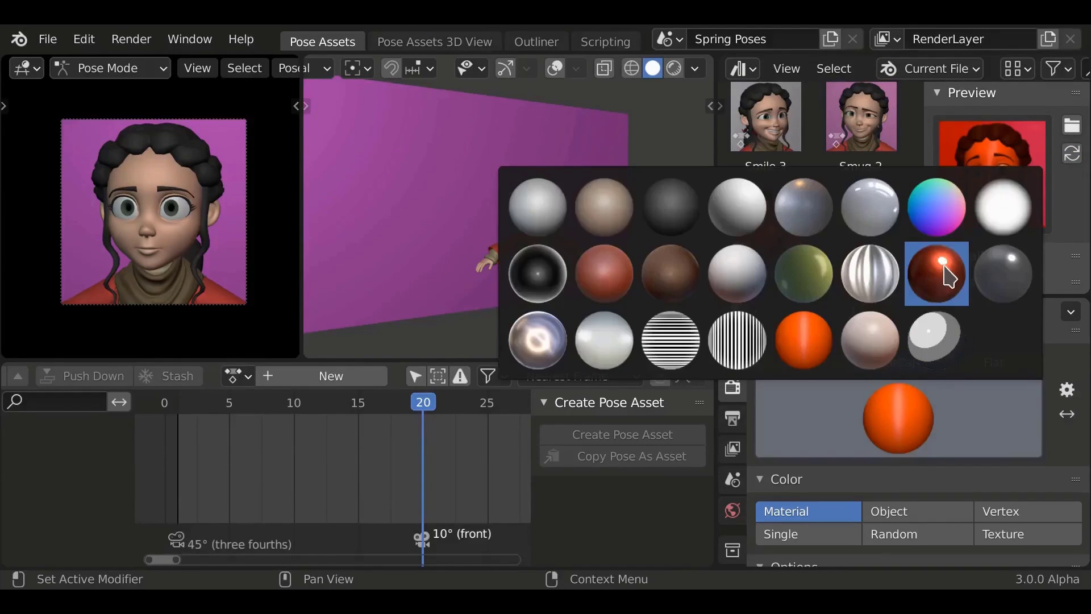
left_click(939, 270)
left_click(1073, 156)
Change the lighting to the light grey MatCap and regenerate the Surprised pose's preview.
left_click(961, 421)
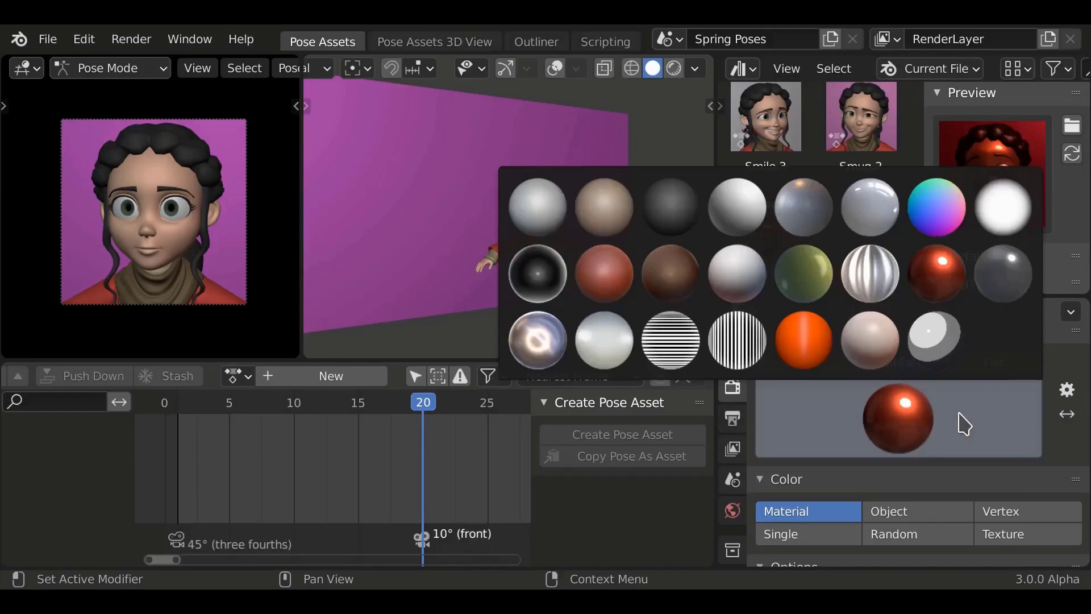
left_click(921, 213)
left_click(1072, 155)
Set the Workbench lighting to Flat and regenerate the Surprised pose's preview.
left_click(994, 362)
left_click(1072, 154)
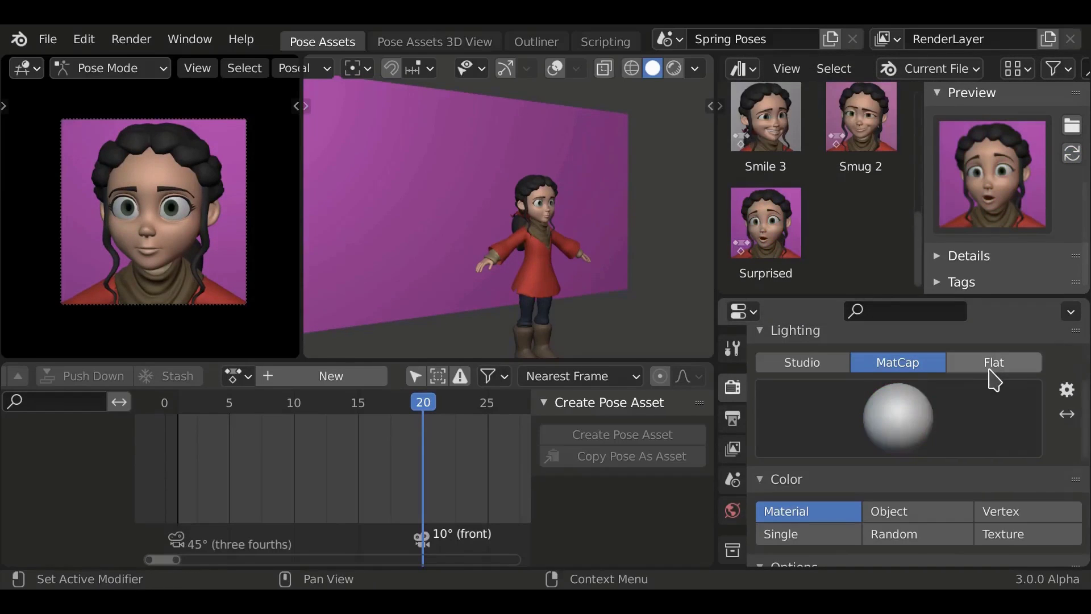
left_click(1072, 154)
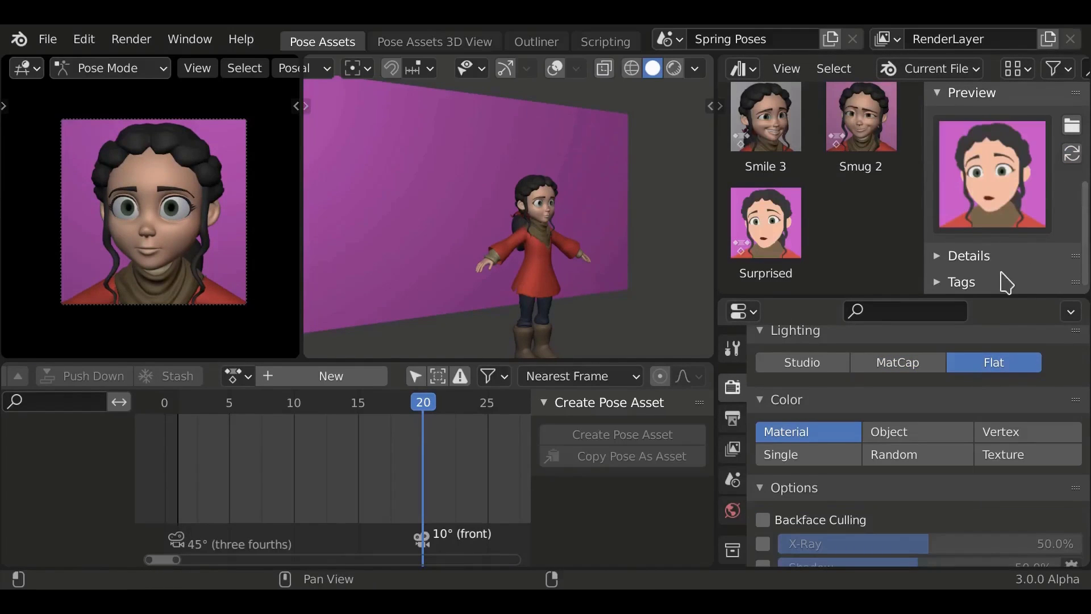